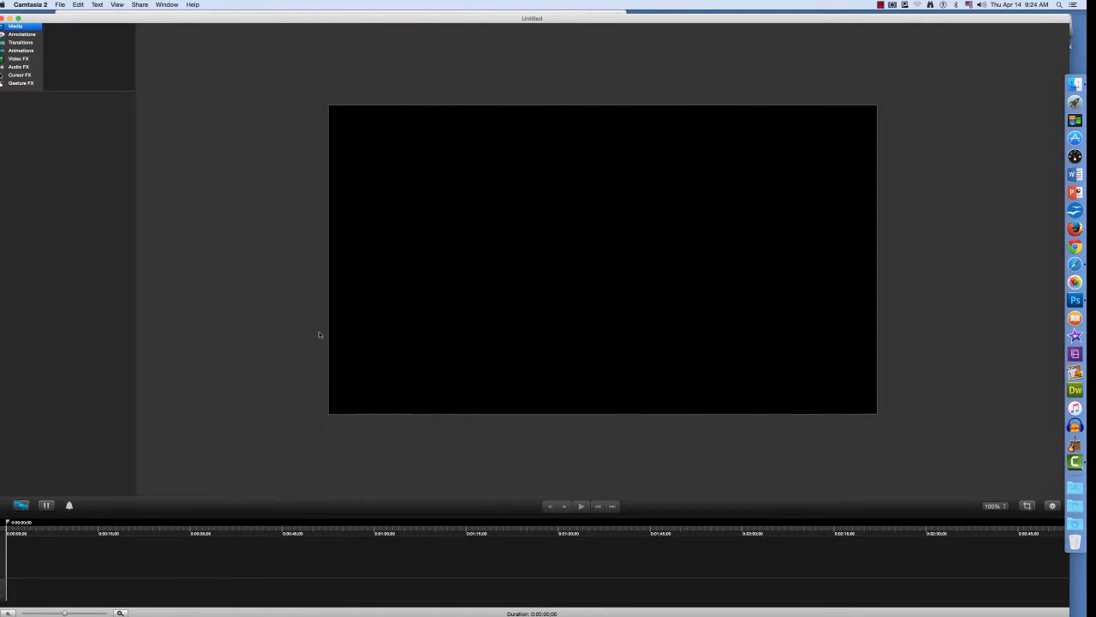
pyautogui.click(202, 5)
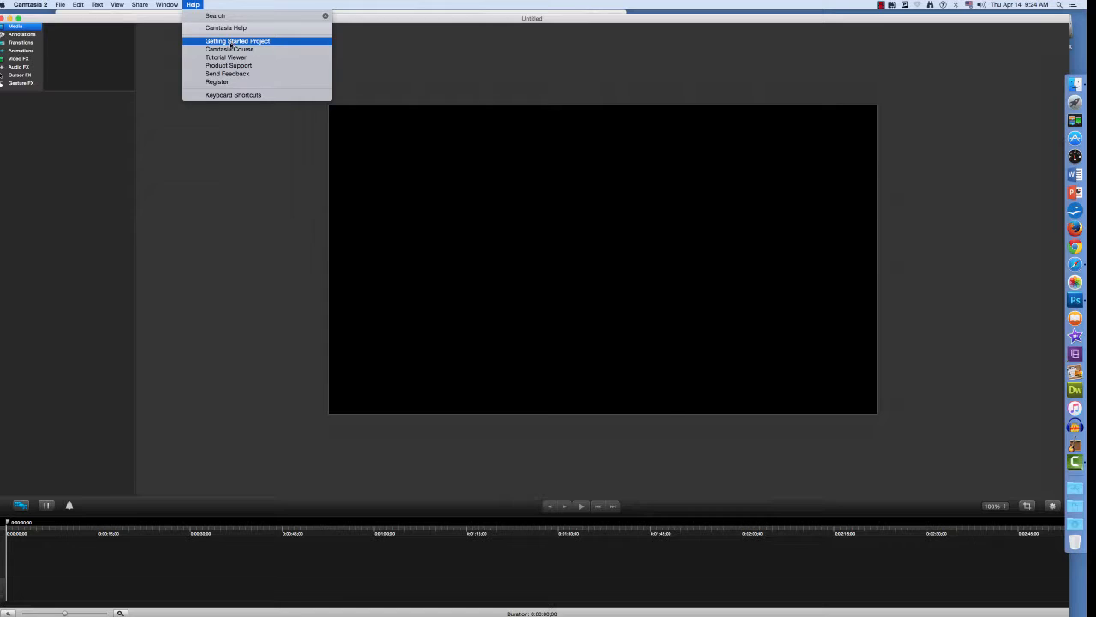
pyautogui.click(194, 6)
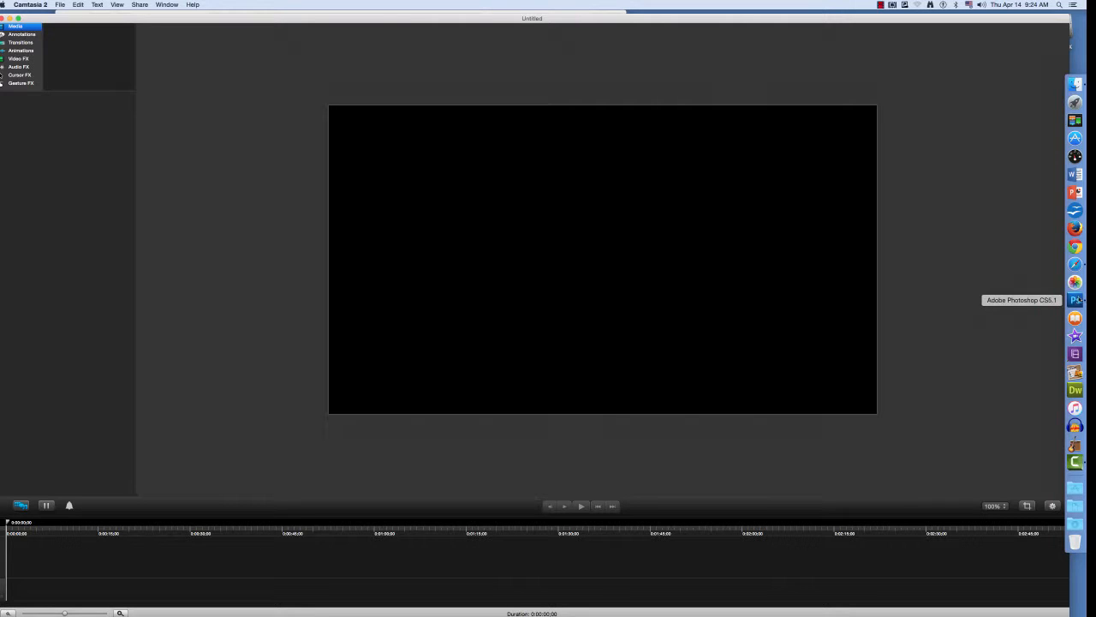
# Step: Switch to Photoshop and open the black-and-white beach panorama of the person with raised arms from the Pictures folder
pyautogui.click(1076, 301)
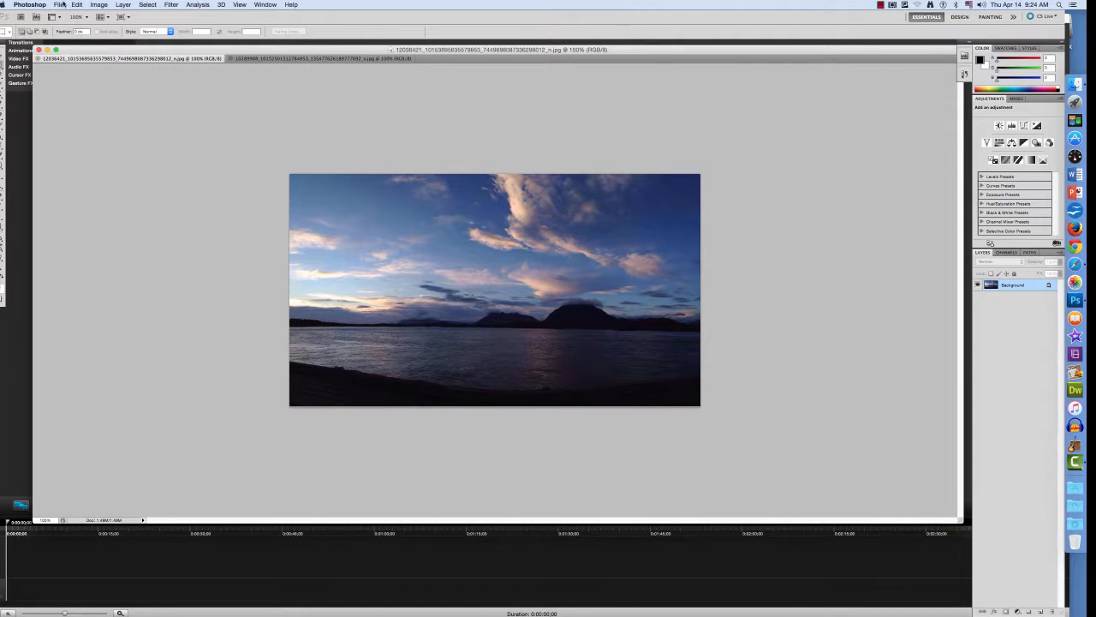
pyautogui.click(59, 4)
pyautogui.click(73, 25)
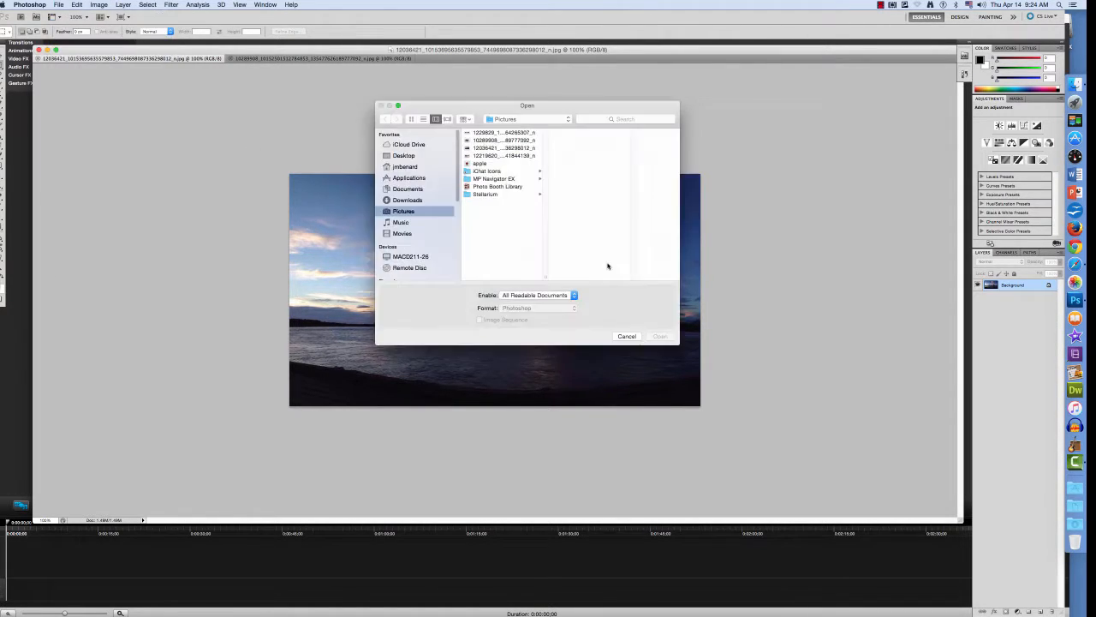
pyautogui.click(505, 140)
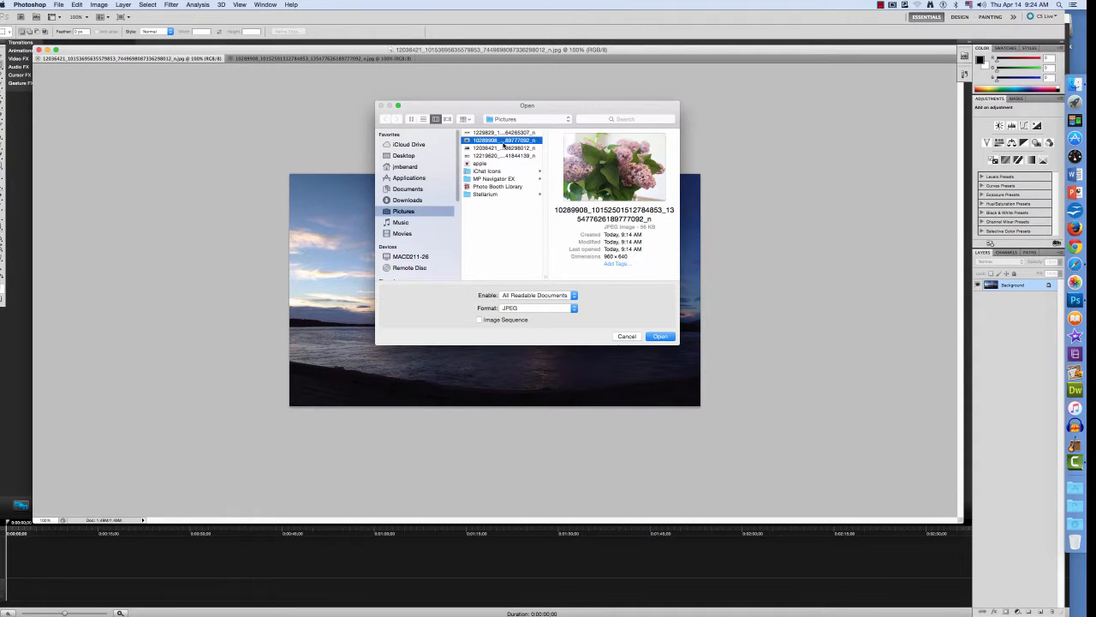
pyautogui.click(505, 148)
pyautogui.click(507, 134)
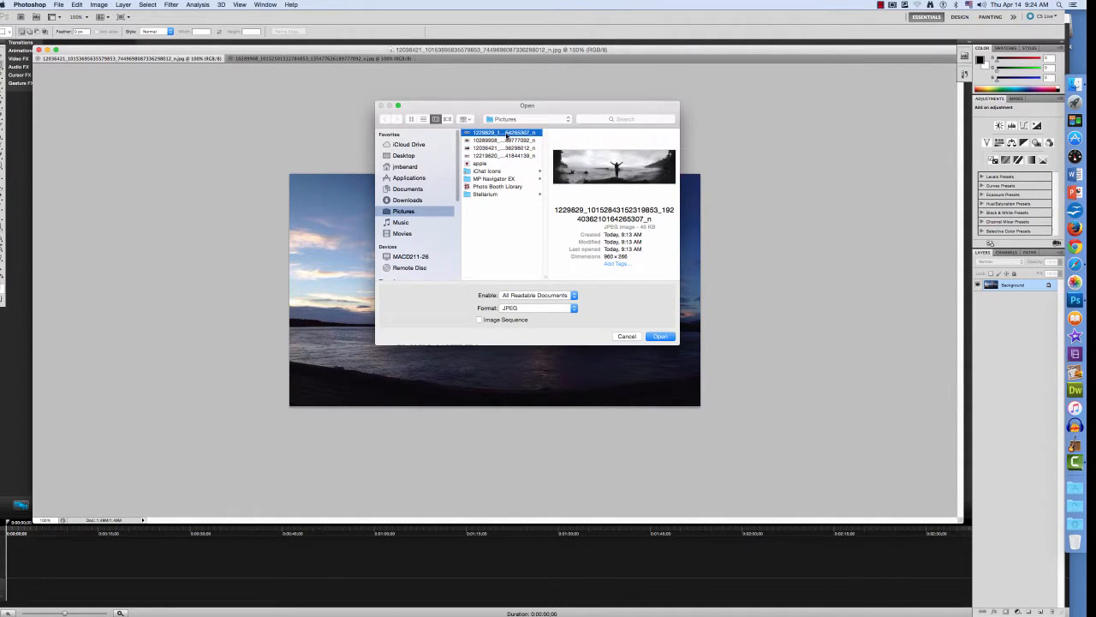
pyautogui.doubleClick(507, 133)
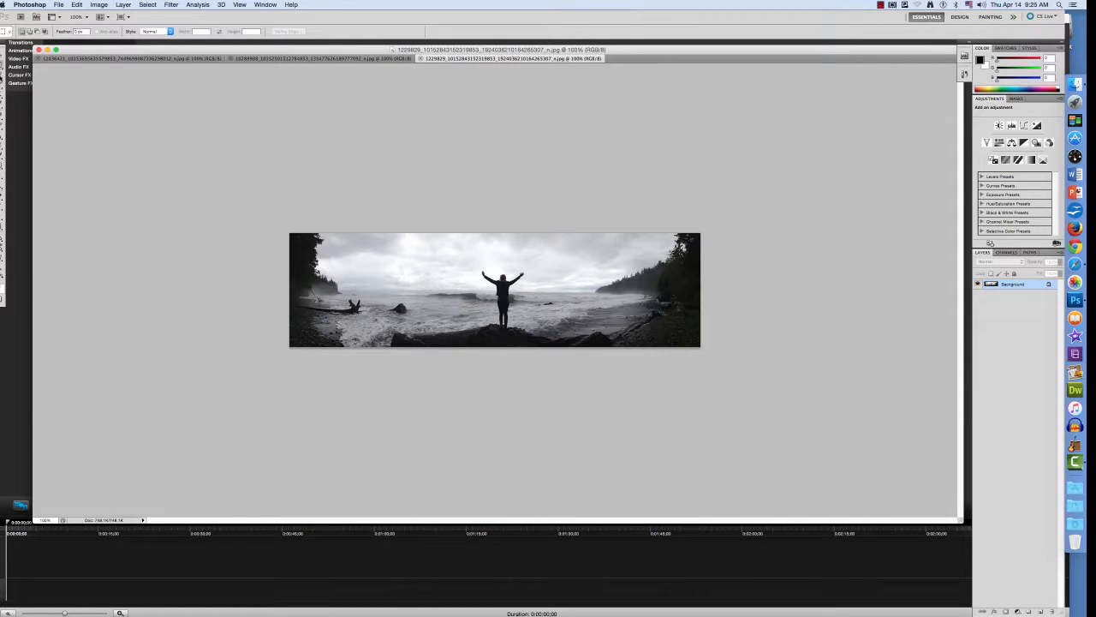
# Step: Activate the standard Lasso tool and set the panorama's zoom to 250%
pyautogui.click(2, 76)
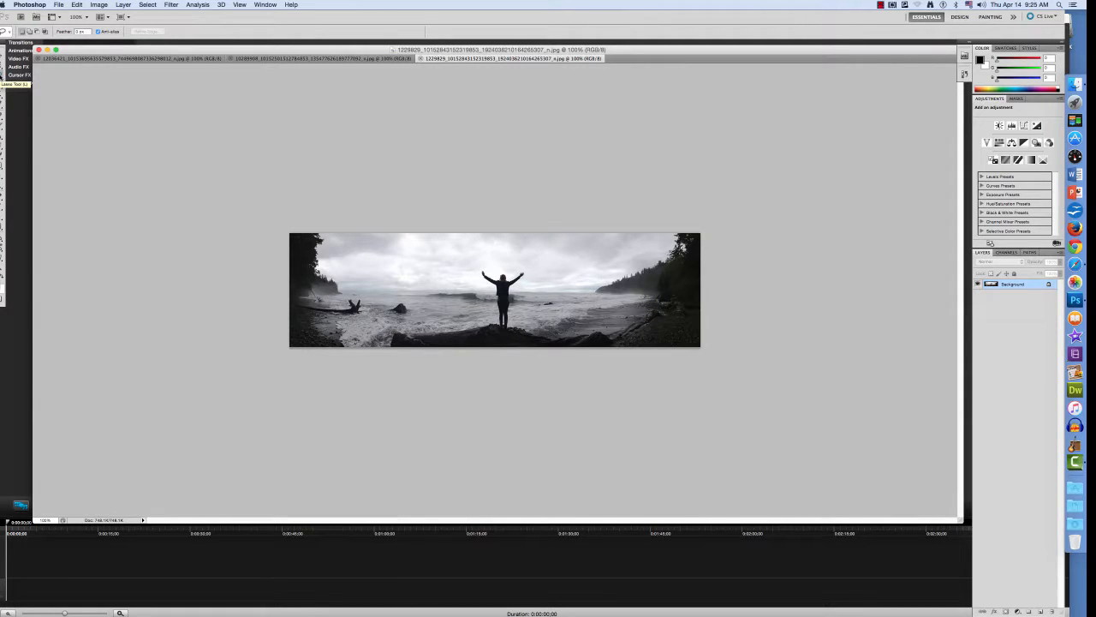
pyautogui.rightClick(0, 77)
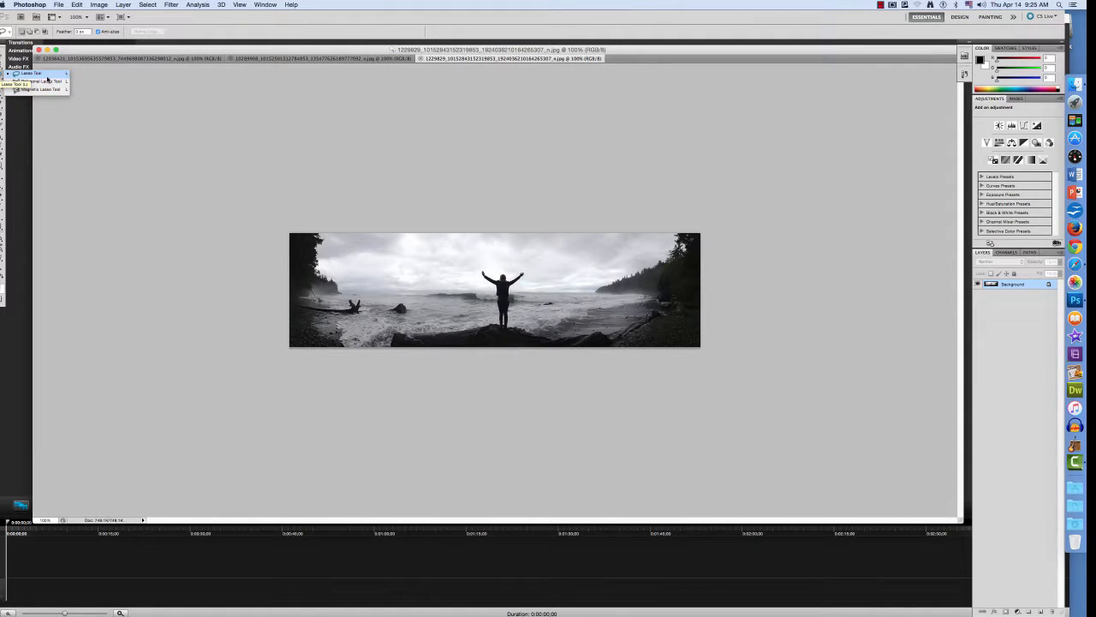
pyautogui.click(47, 76)
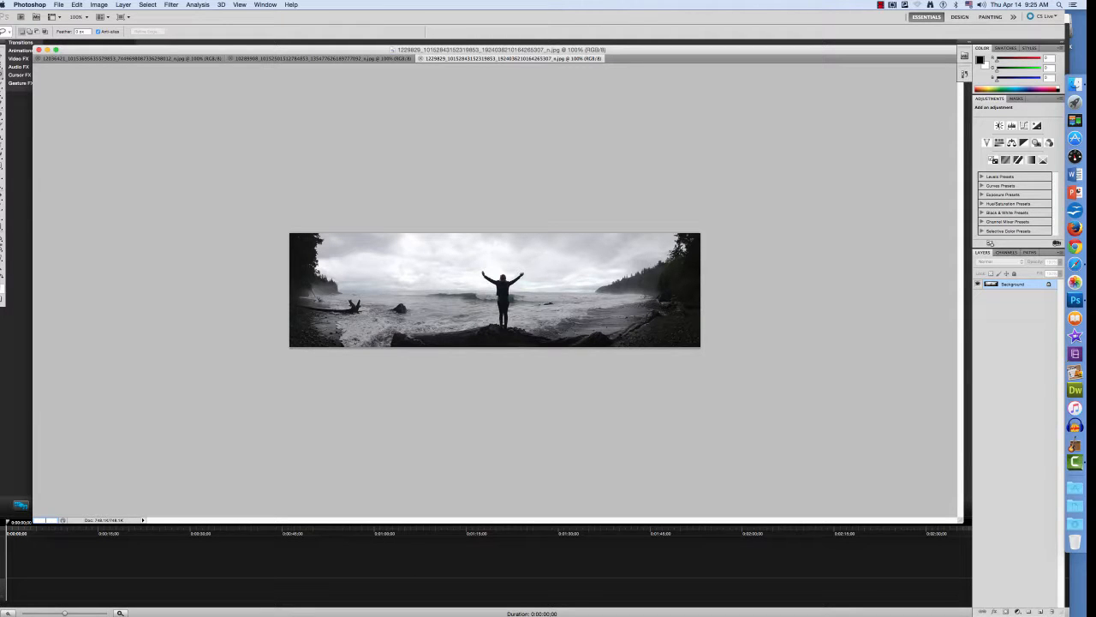
pyautogui.write('200')
pyautogui.press('Return')
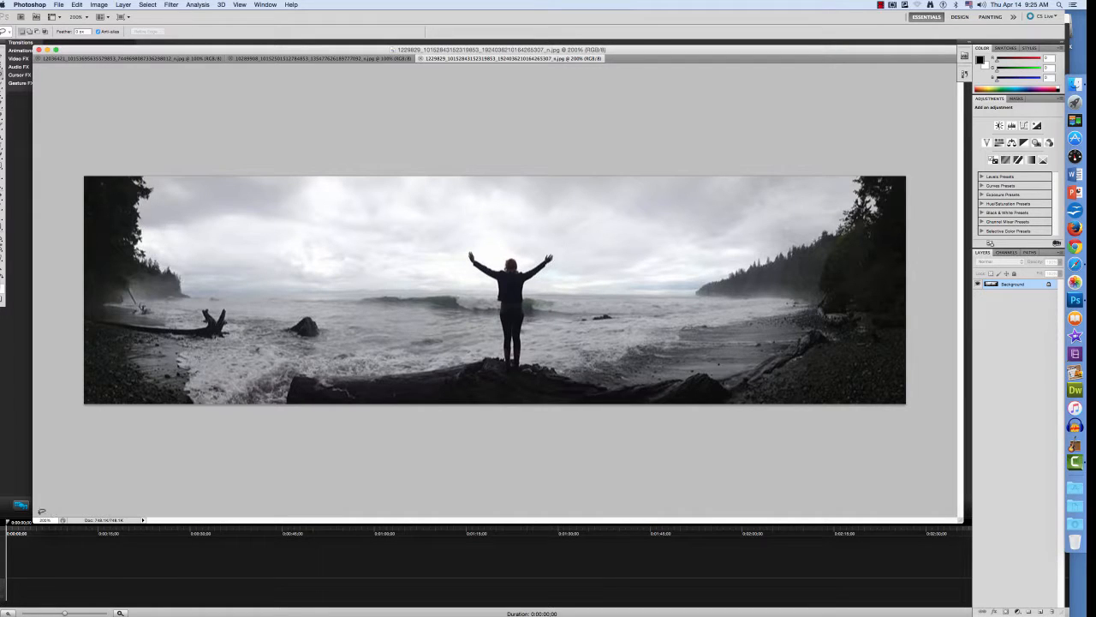
pyautogui.click(45, 520)
pyautogui.write('20')
pyautogui.write('5')
pyautogui.press('Return')
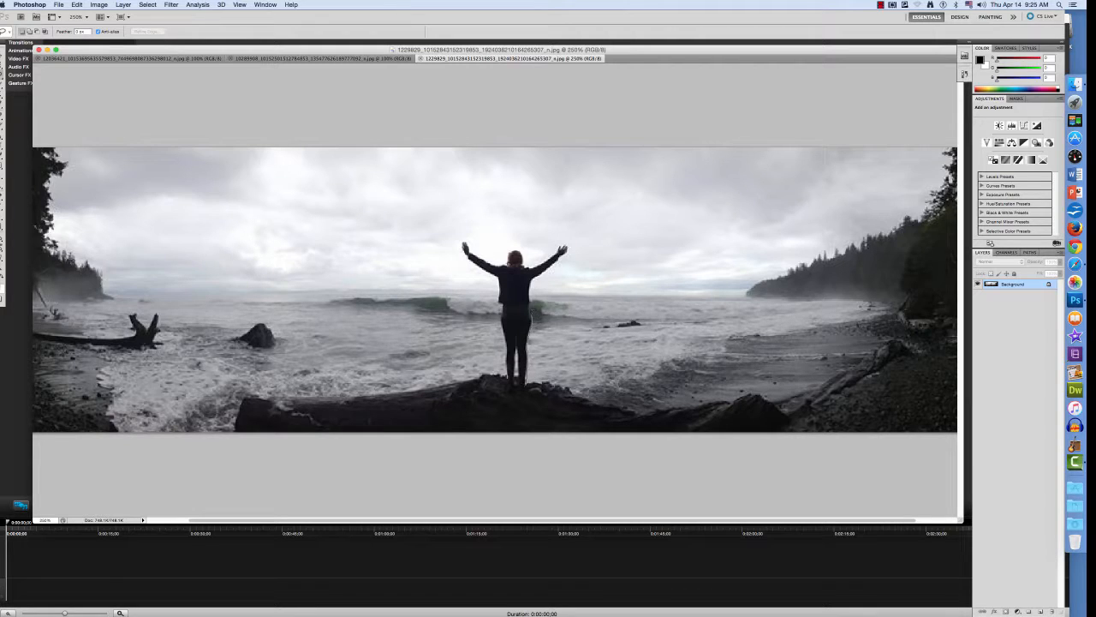
pyautogui.moveTo(530, 314); pyautogui.dragTo(539, 274)
pyautogui.rightClick(535, 290)
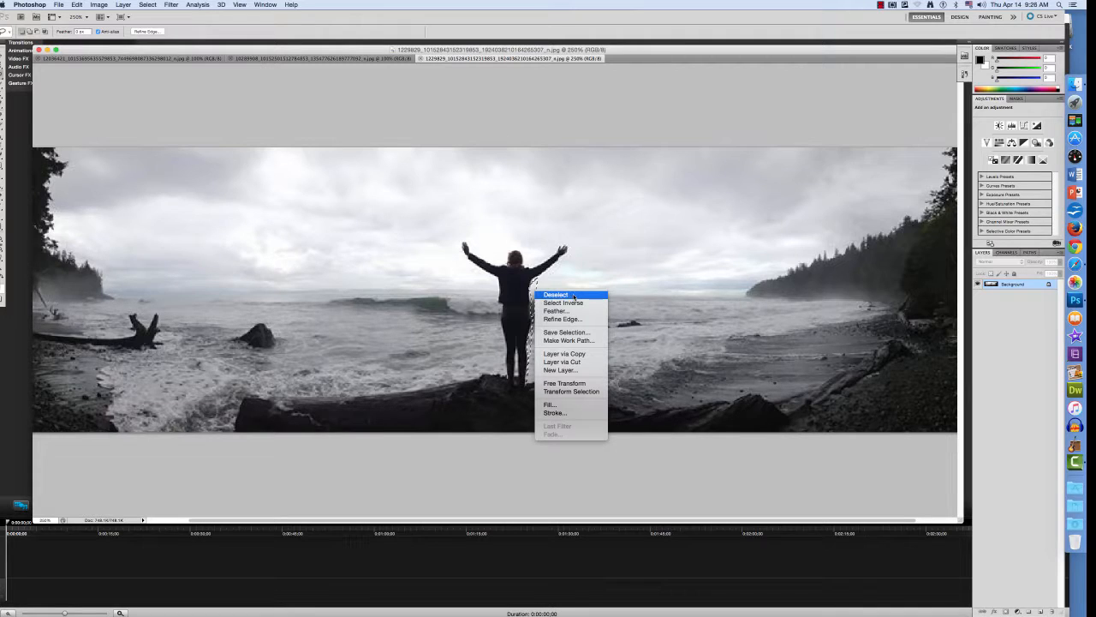
pyautogui.click(573, 296)
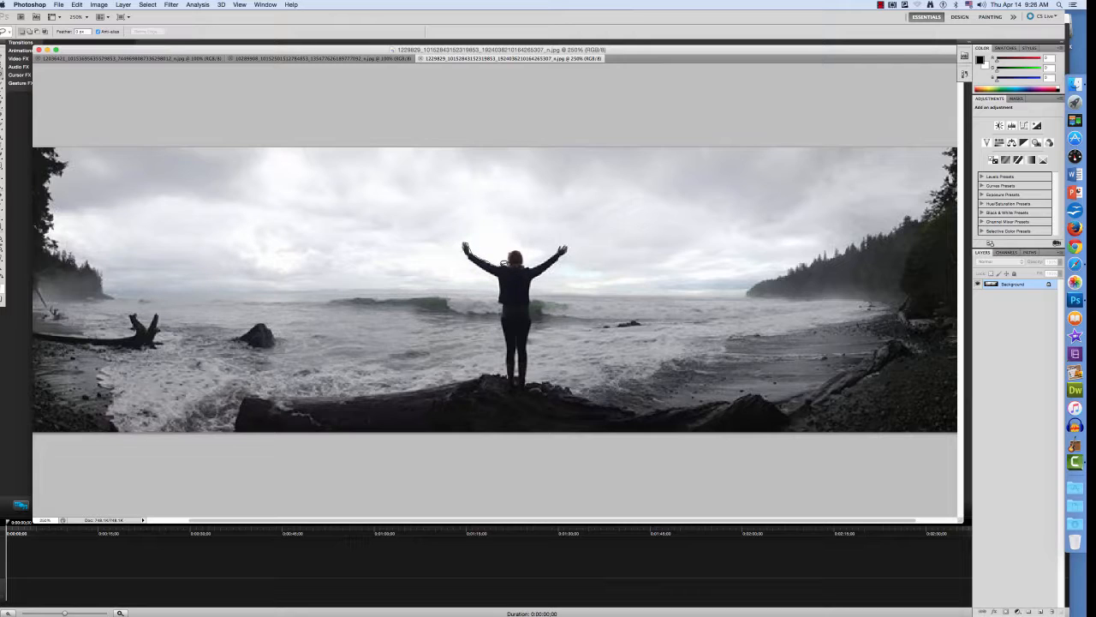
# Step: Trace the standing person with the Lasso tool and add a new empty layer above the background
pyautogui.moveTo(509, 257)
pyautogui.mouseDown()
pyautogui.moveTo(523, 248)
pyautogui.moveTo(543, 260)
pyautogui.moveTo(570, 243)
pyautogui.moveTo(549, 266)
pyautogui.mouseUp()
pyautogui.moveTo(531, 282); pyautogui.dragTo(528, 375)
pyautogui.moveTo(510, 364); pyautogui.dragTo(506, 349)
pyautogui.moveTo(499, 299)
pyautogui.mouseDown()
pyautogui.moveTo(465, 252)
pyautogui.moveTo(471, 242)
pyautogui.mouseUp()
pyautogui.click(1040, 612)
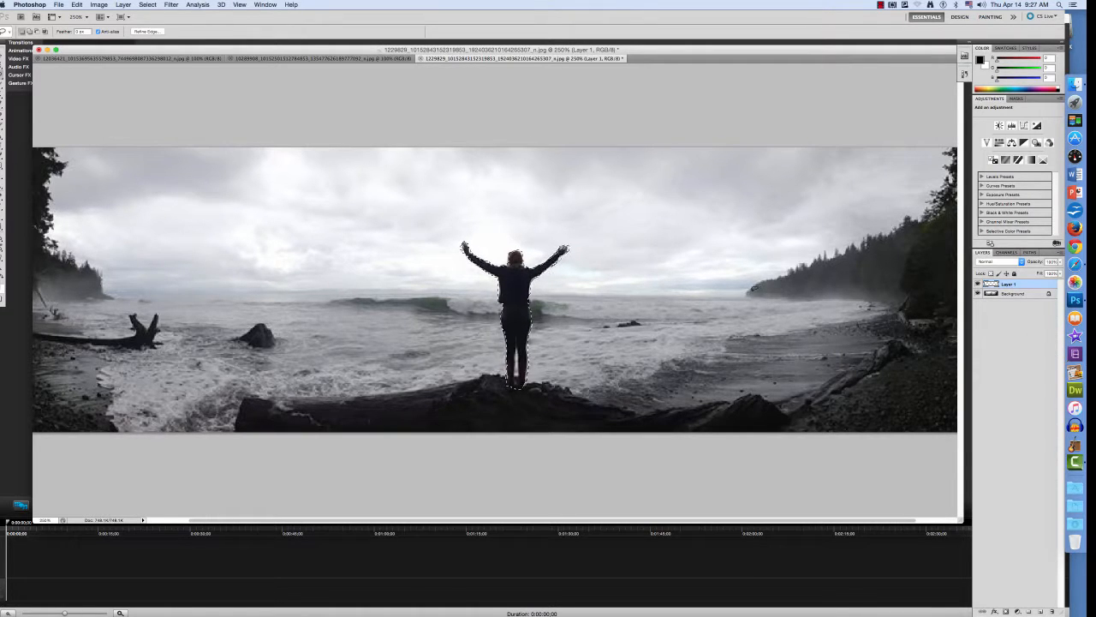
# Step: Deselect the outline around the person and make Layer 1 the active layer
pyautogui.click(992, 294)
pyautogui.click(992, 284)
pyautogui.rightClick(511, 280)
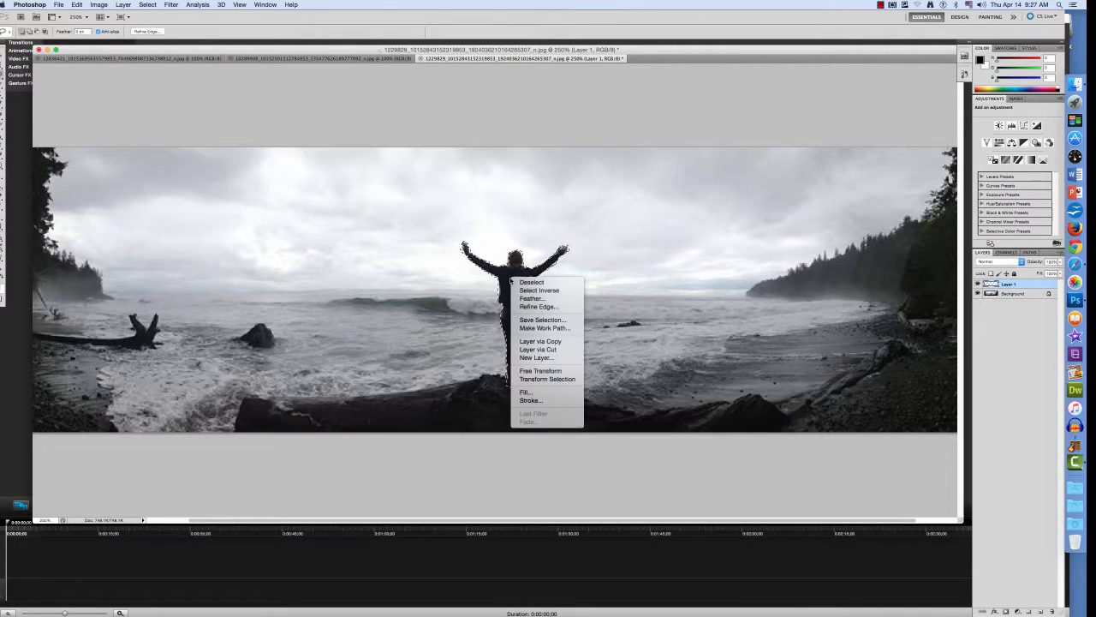
pyautogui.click(538, 283)
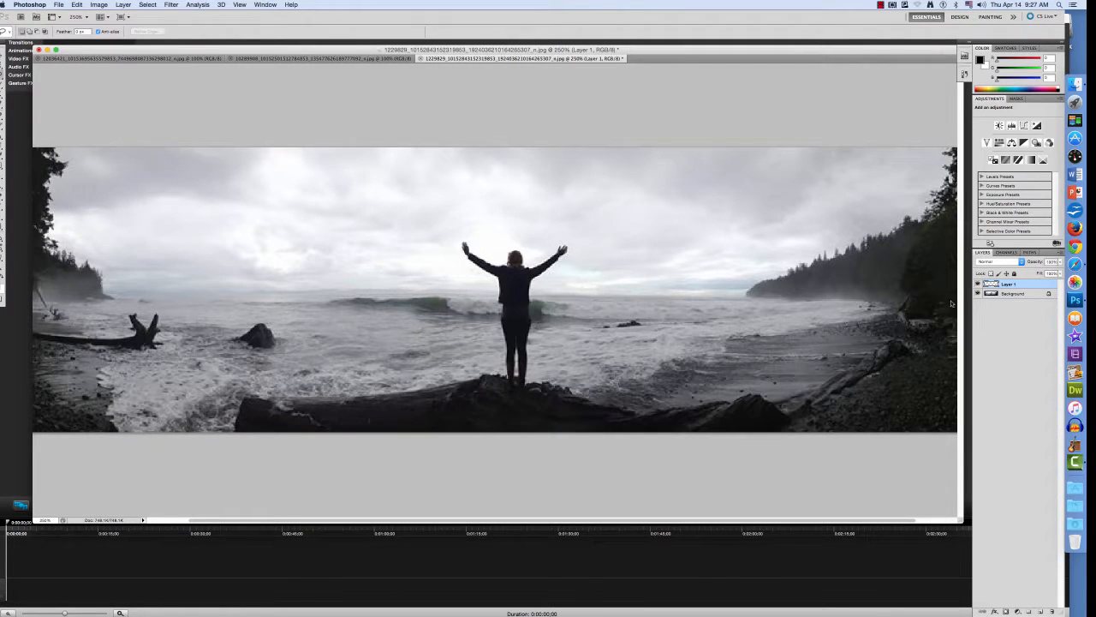
pyautogui.click(996, 294)
pyautogui.click(996, 285)
# Step: Trace the standing person again with the Lasso tool, following the head, raised arms, torso and legs
pyautogui.moveTo(523, 257)
pyautogui.mouseDown()
pyautogui.moveTo(543, 264)
pyautogui.moveTo(570, 244)
pyautogui.moveTo(532, 288)
pyautogui.moveTo(528, 381)
pyautogui.mouseUp()
pyautogui.moveTo(506, 351); pyautogui.dragTo(504, 340)
pyautogui.moveTo(501, 304); pyautogui.dragTo(498, 291)
pyautogui.moveTo(468, 237); pyautogui.dragTo(472, 250)
# Step: Try to copy the selected person to a new layer with Layer via Copy while Layer 1 is active
pyautogui.rightClick(530, 297)
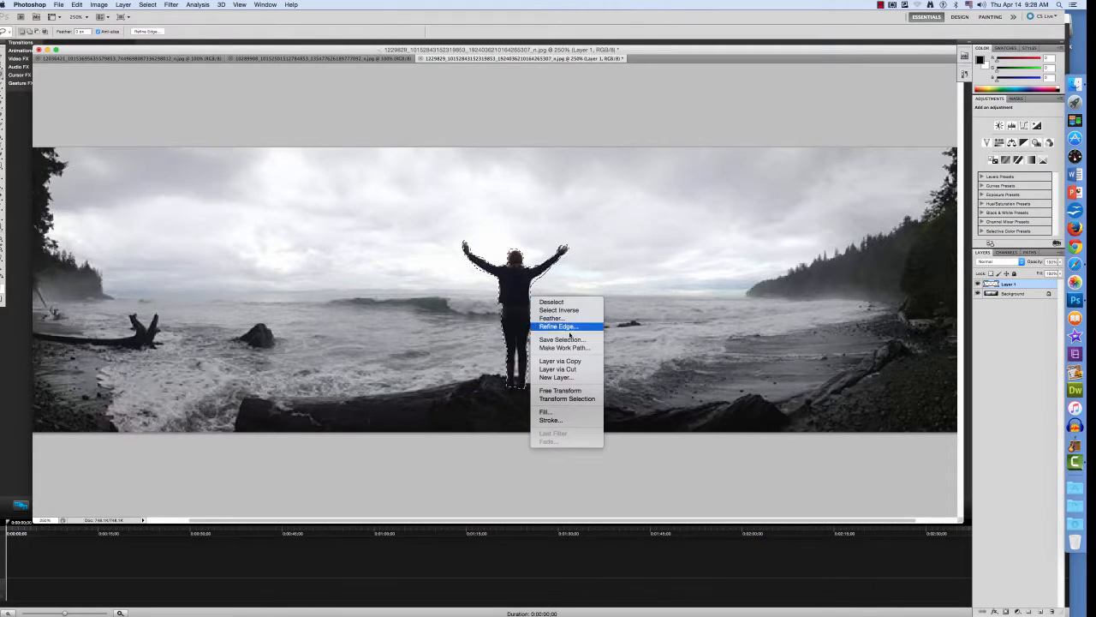
pyautogui.click(564, 364)
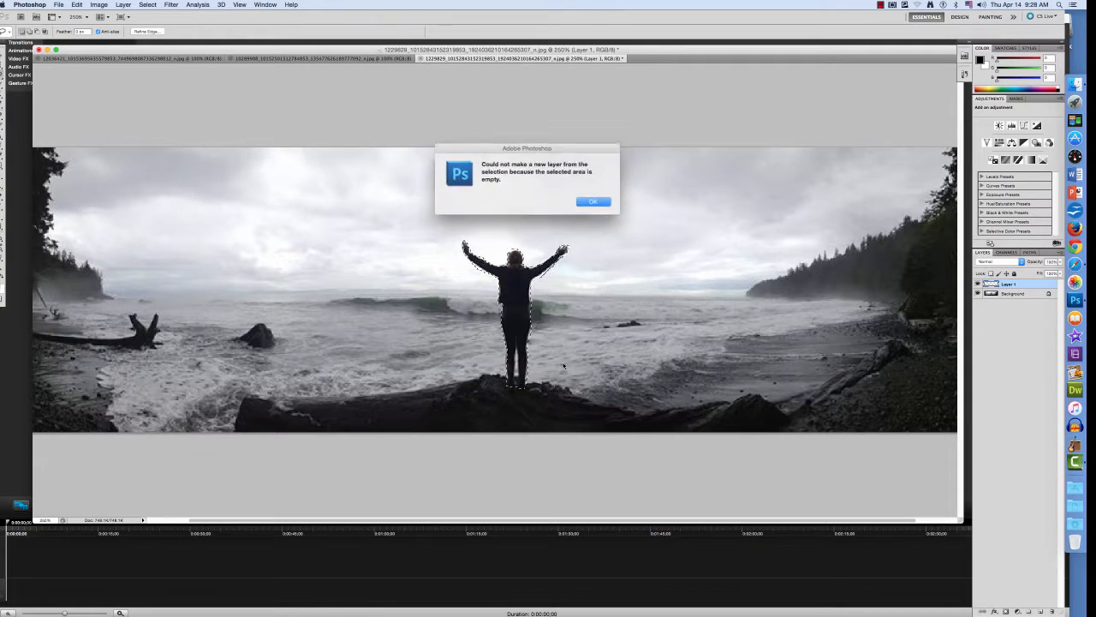
pyautogui.click(592, 202)
pyautogui.rightClick(518, 291)
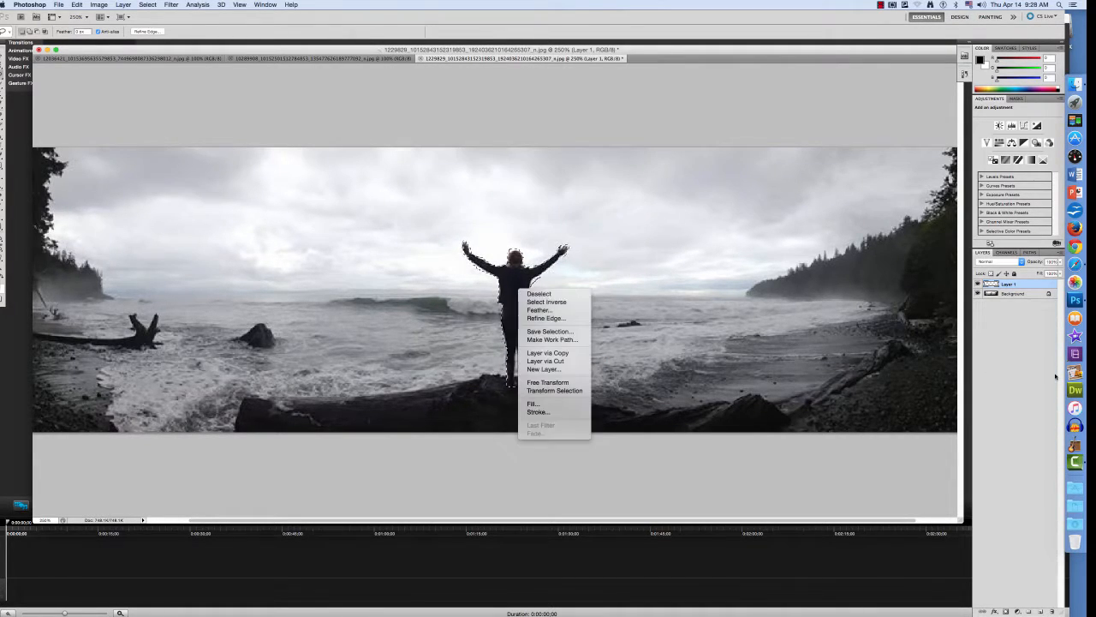
pyautogui.click(1054, 307)
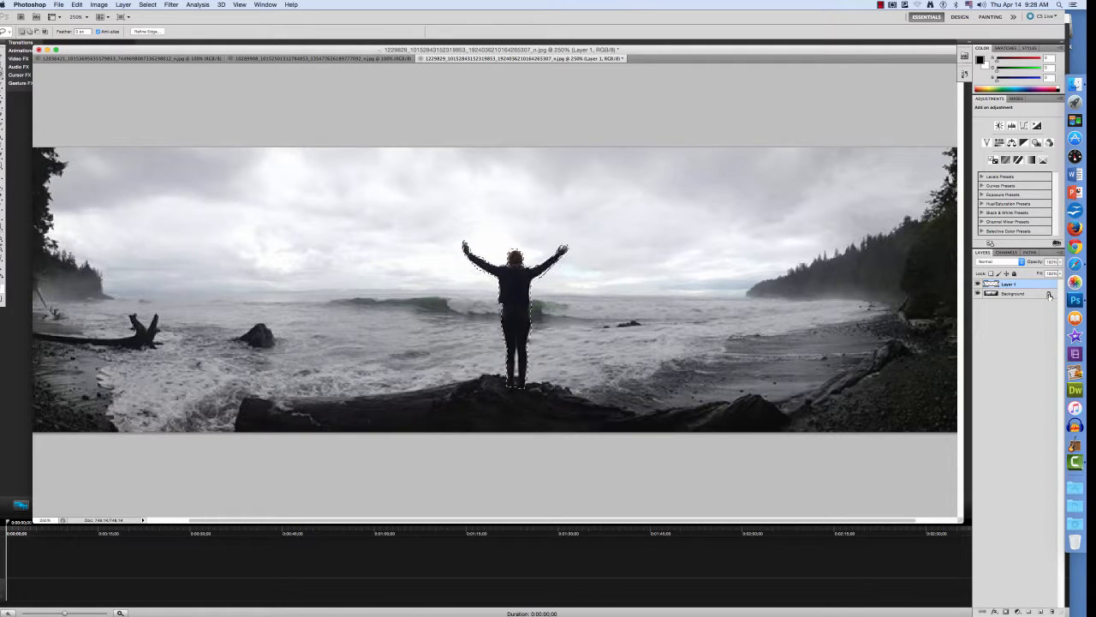
# Step: Convert the locked Background into a regular layer, keeping the name Layer 0, Normal mode and 100% opacity
pyautogui.click(1049, 295)
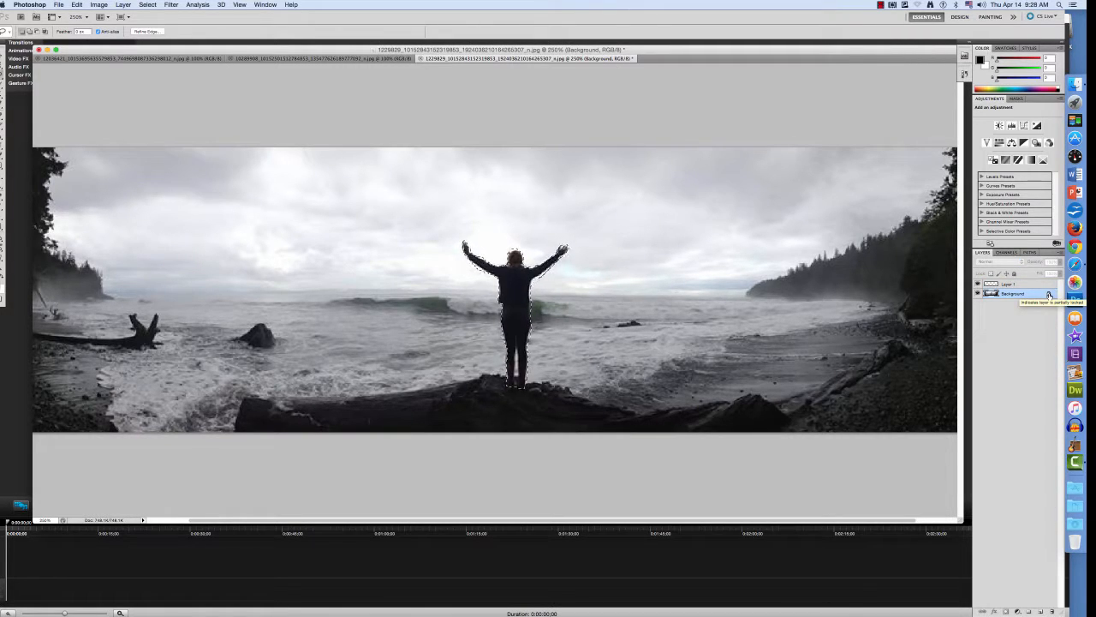
pyautogui.doubleClick(1049, 295)
pyautogui.moveTo(563, 276); pyautogui.dragTo(707, 120)
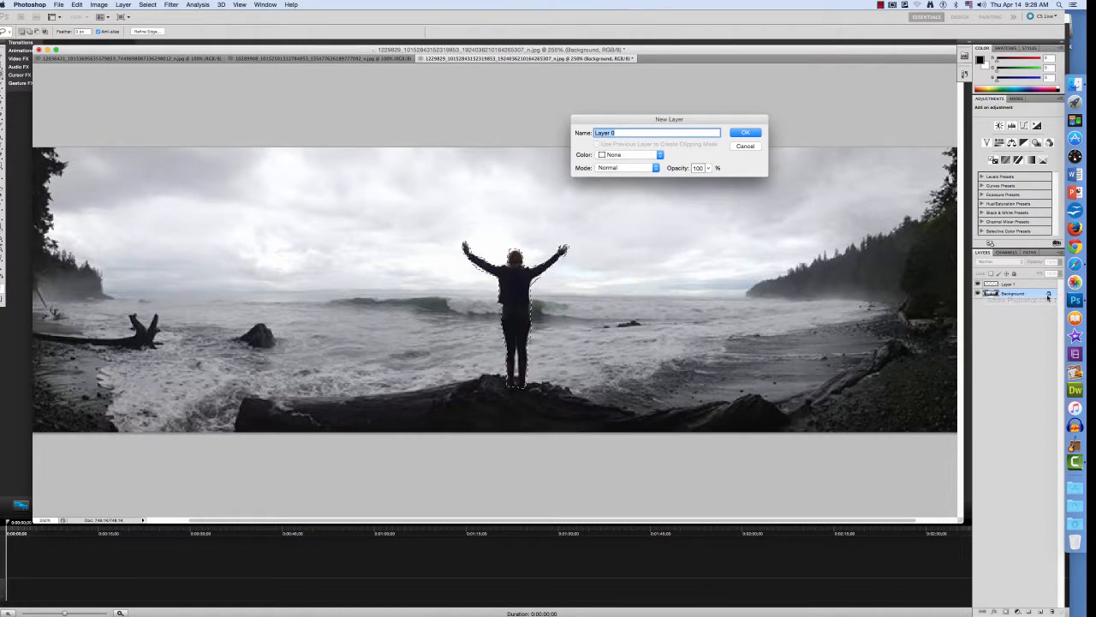
pyautogui.click(745, 134)
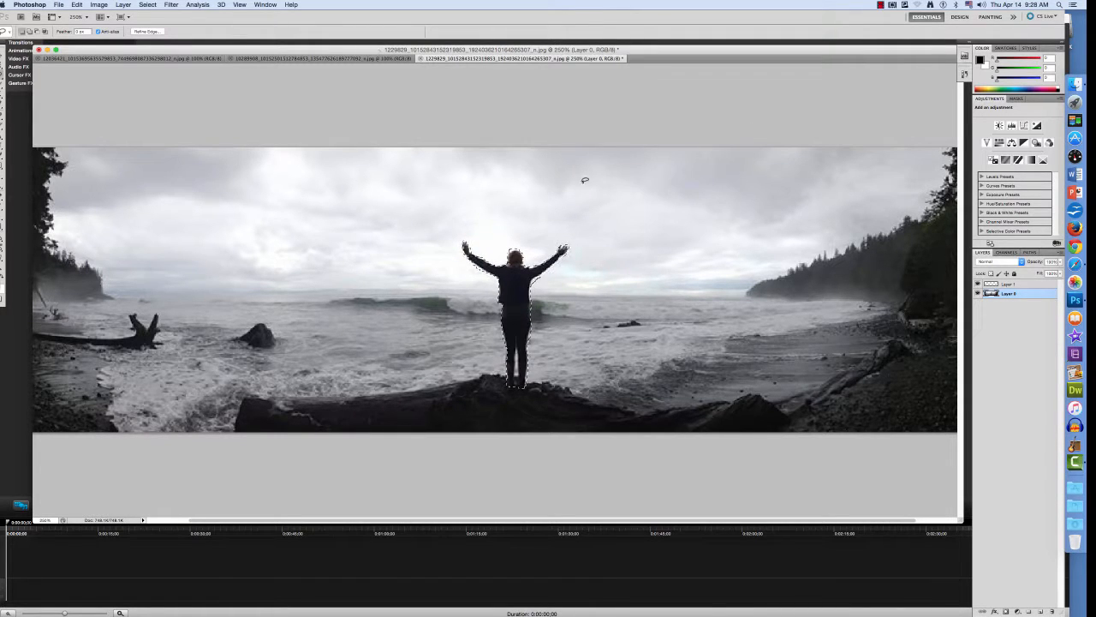
# Step: Copy the selected person from Layer 0 with Layer via Copy and make the new cutout layer active
pyautogui.rightClick(516, 305)
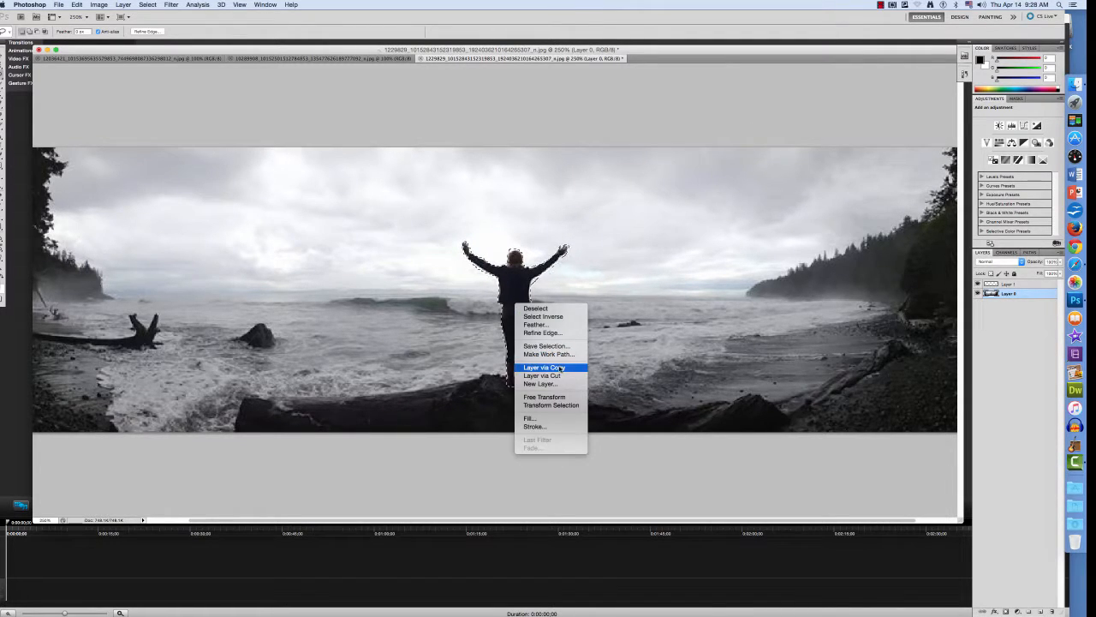
pyautogui.click(561, 366)
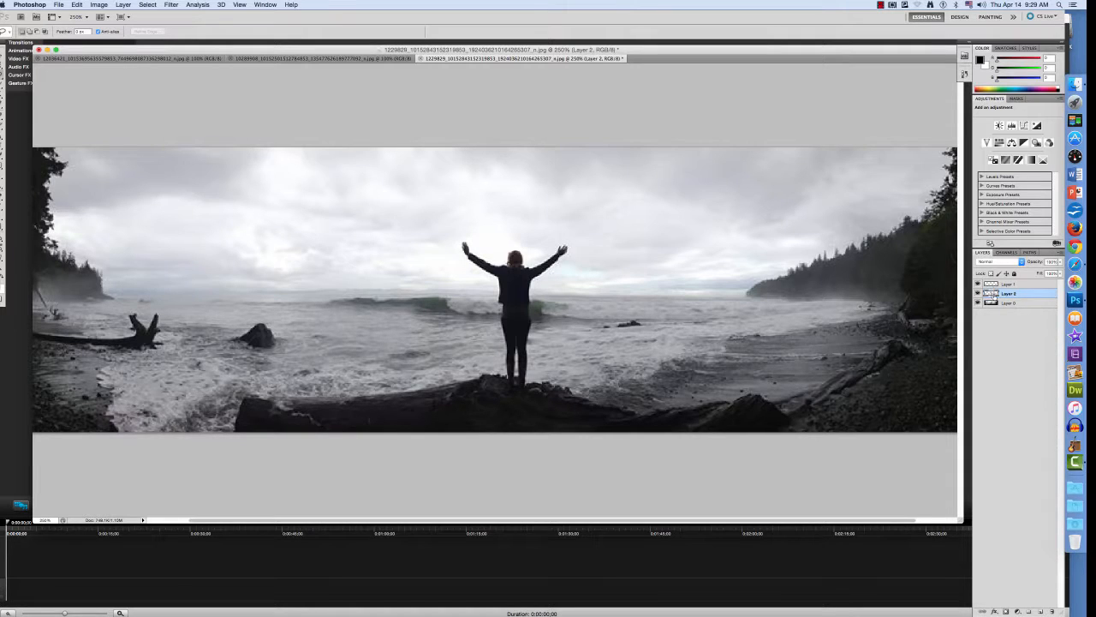
pyautogui.click(991, 303)
pyautogui.click(993, 296)
# Step: Move the copied person with the Move tool to the right of the original, slightly higher, above the shoreline
pyautogui.press('v')
pyautogui.moveTo(510, 287); pyautogui.dragTo(716, 260)
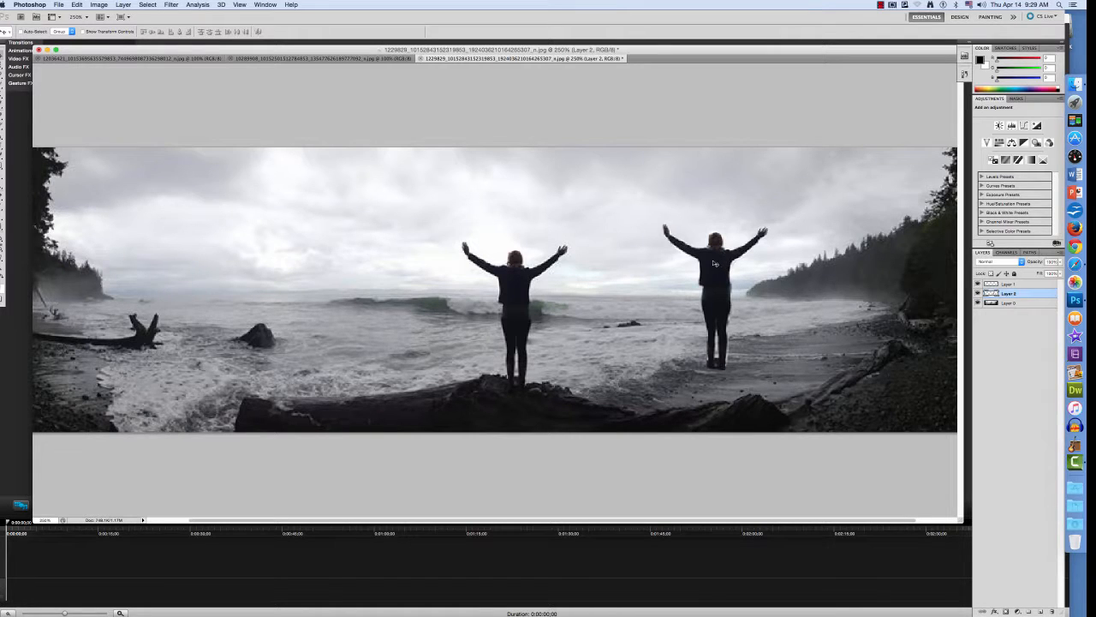
pyautogui.moveTo(715, 264); pyautogui.dragTo(717, 241)
pyautogui.press('Left')
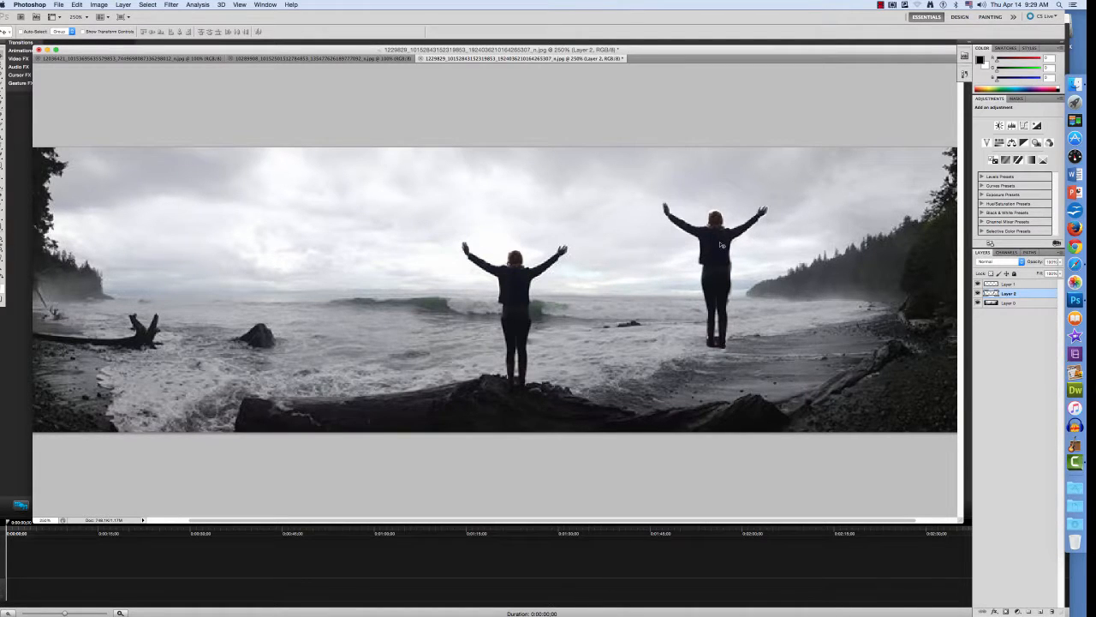
# Step: Add a new empty layer to the sunset lake image and try to load that layer's contents as a selection
pyautogui.click(167, 58)
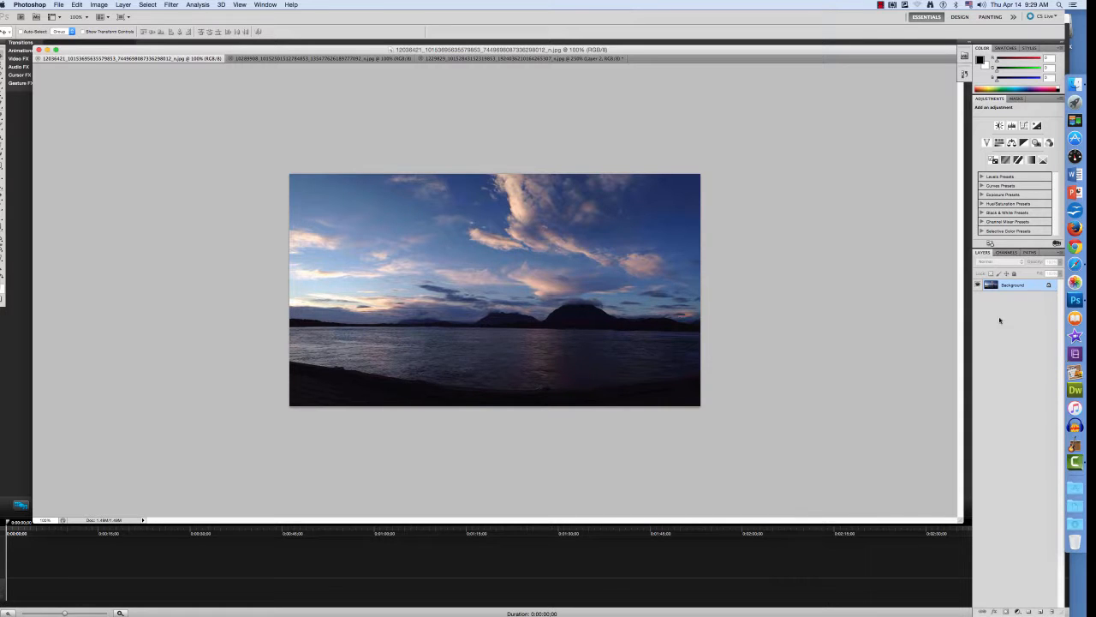
pyautogui.click(1042, 611)
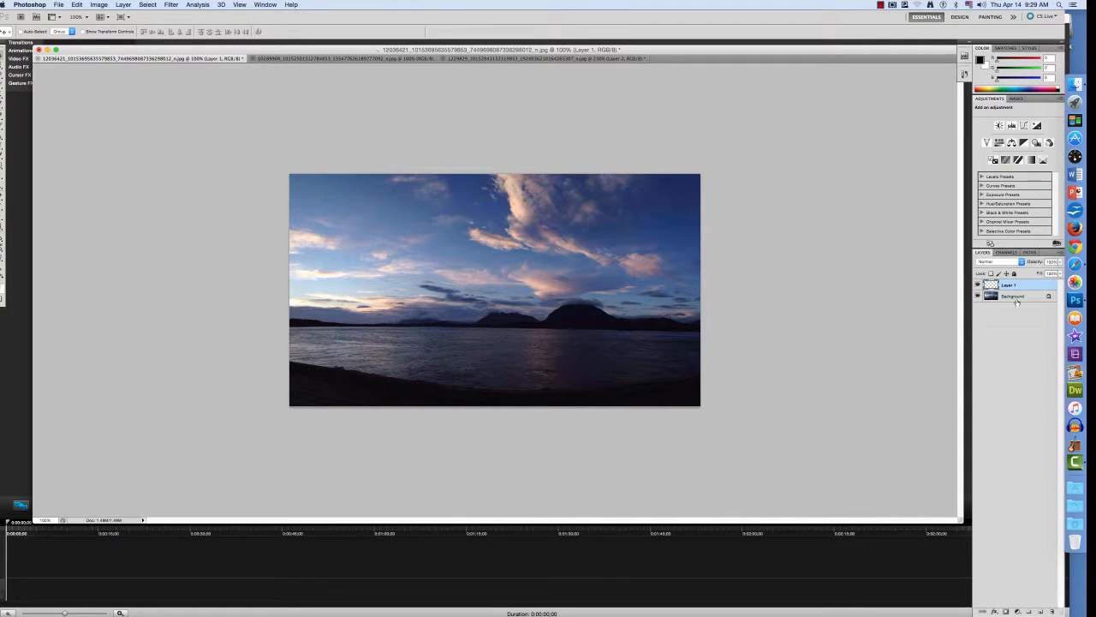
pyautogui.click(641, 290)
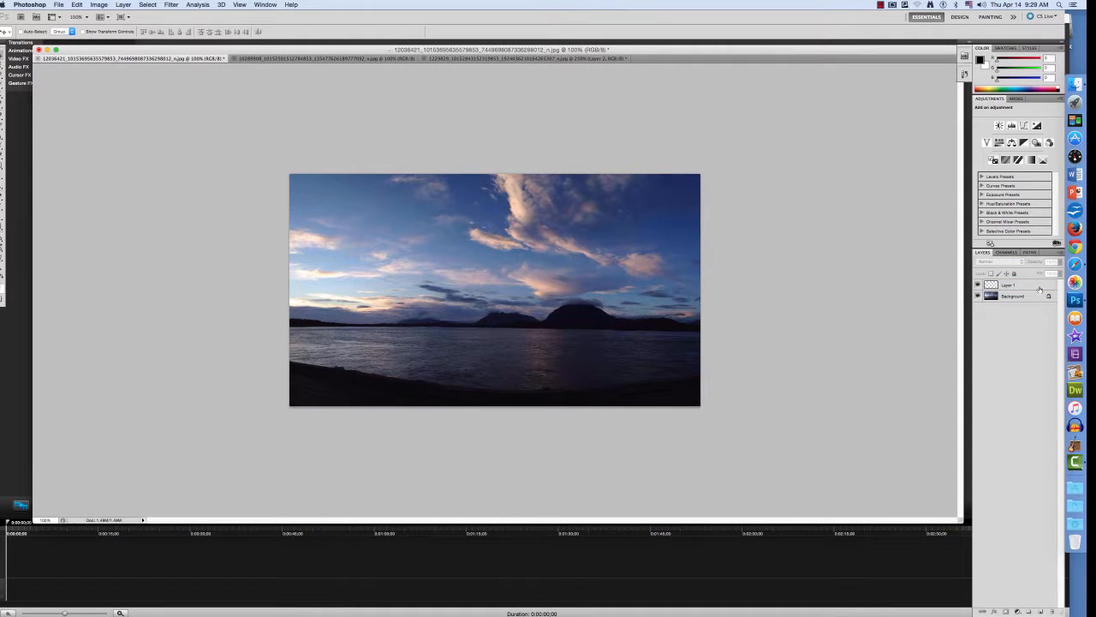
pyautogui.click(1011, 285)
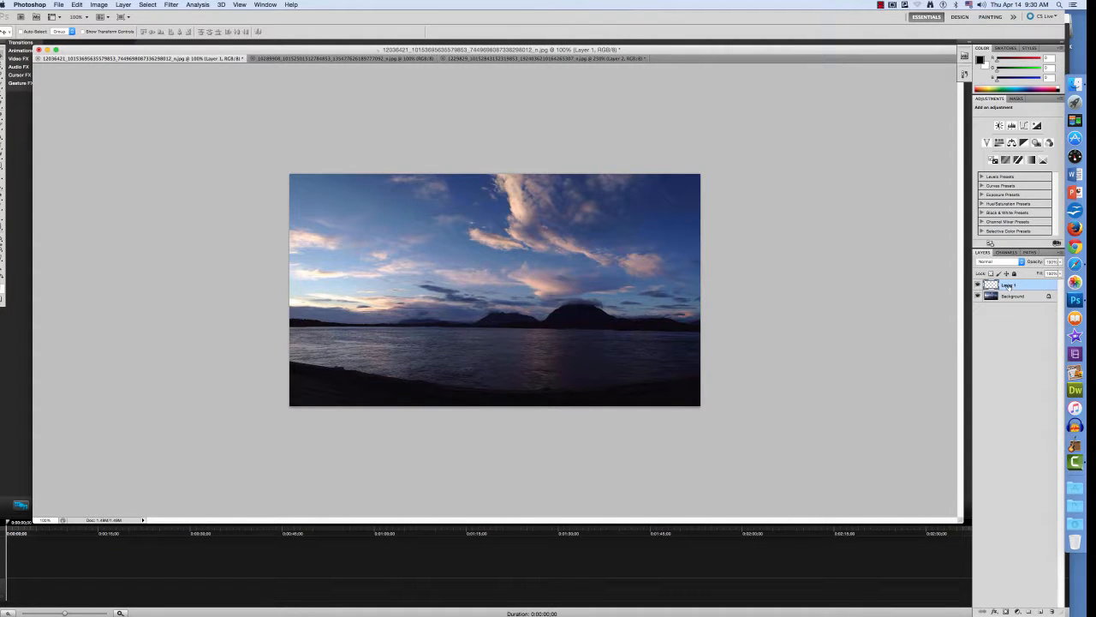
pyautogui.keyDown('super'); pyautogui.click(993, 286); pyautogui.keyUp('super')
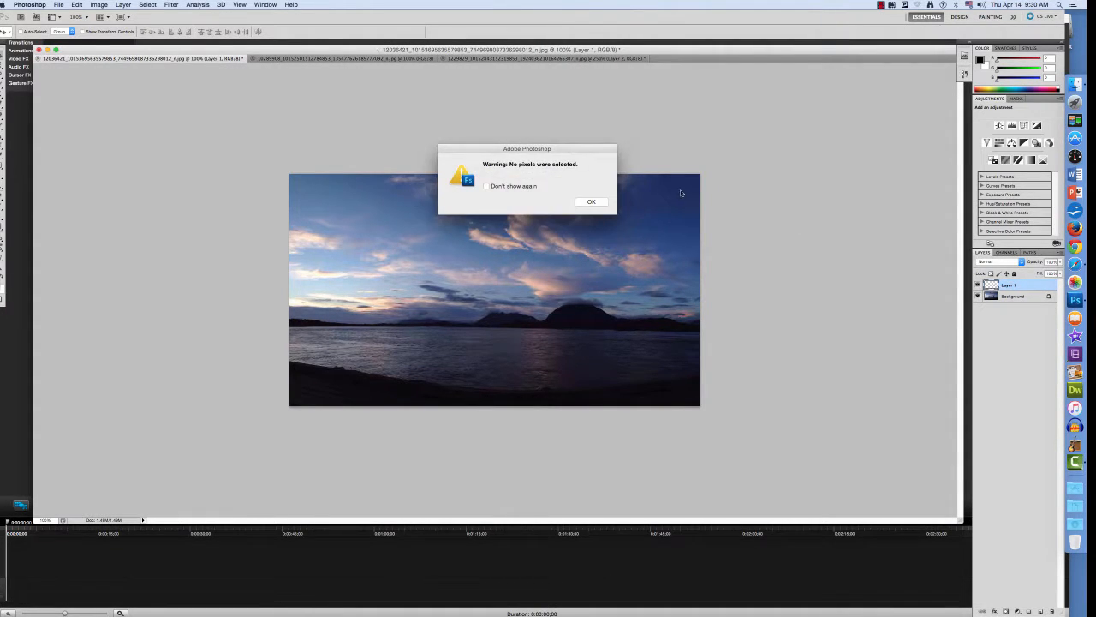
pyautogui.click(591, 203)
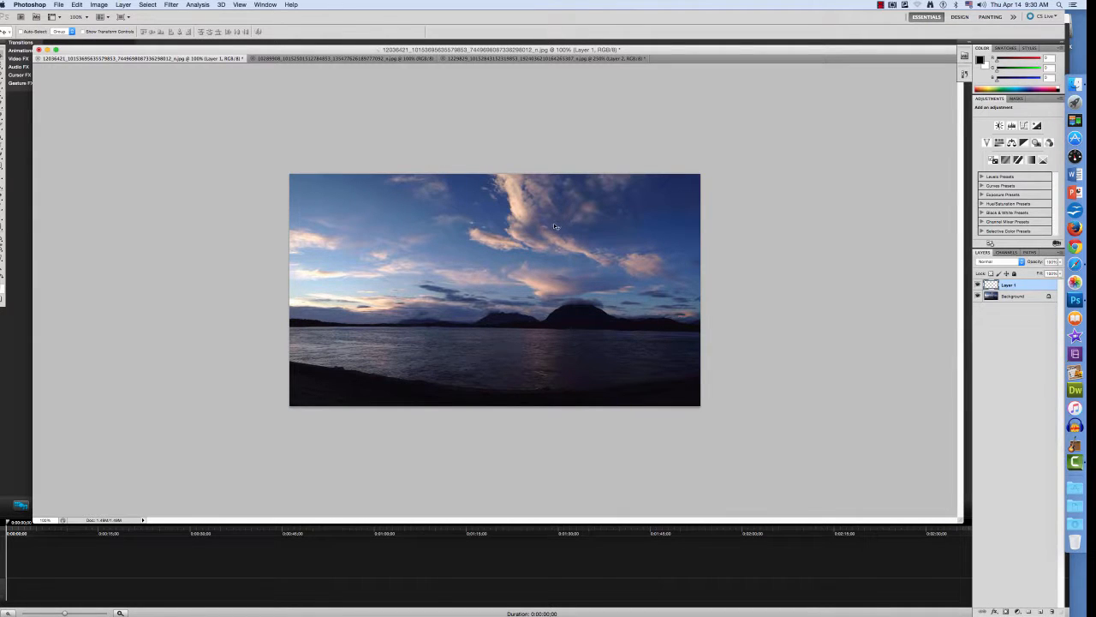
# Step: Return to the beach panorama and move the copied person on Layer 2 slightly down until it stands on the shore
pyautogui.click(523, 58)
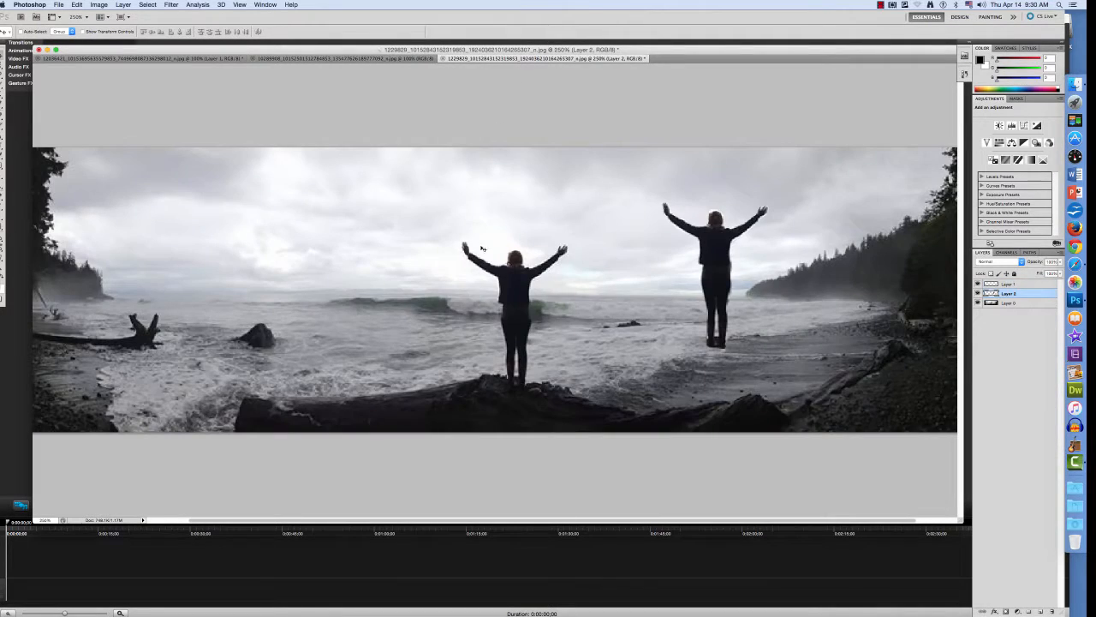
pyautogui.moveTo(710, 246); pyautogui.dragTo(715, 255)
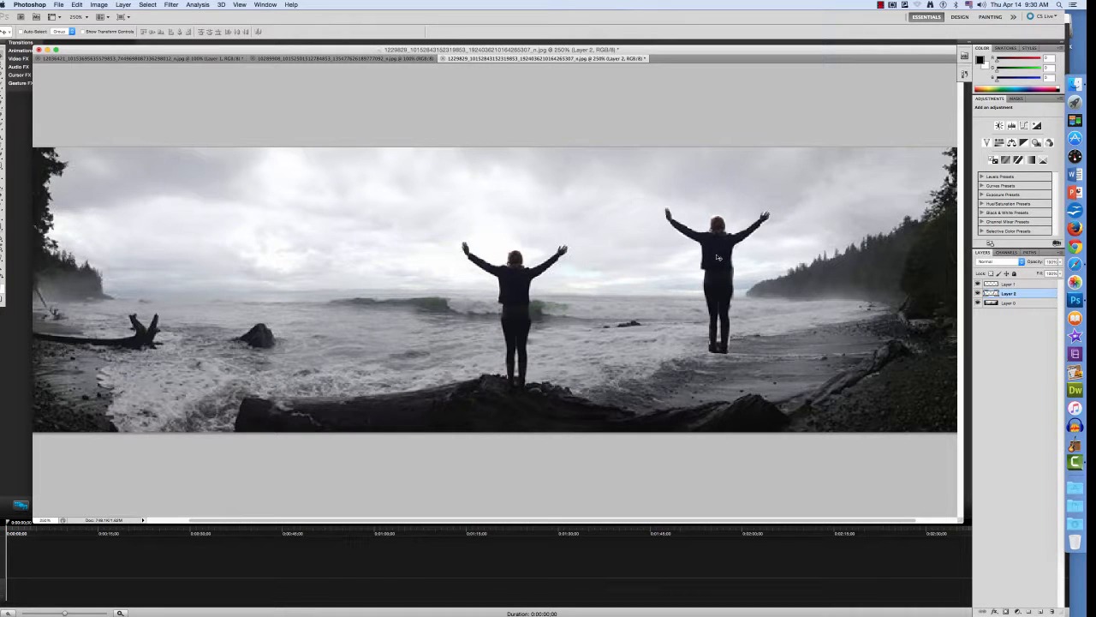
pyautogui.rightClick(716, 258)
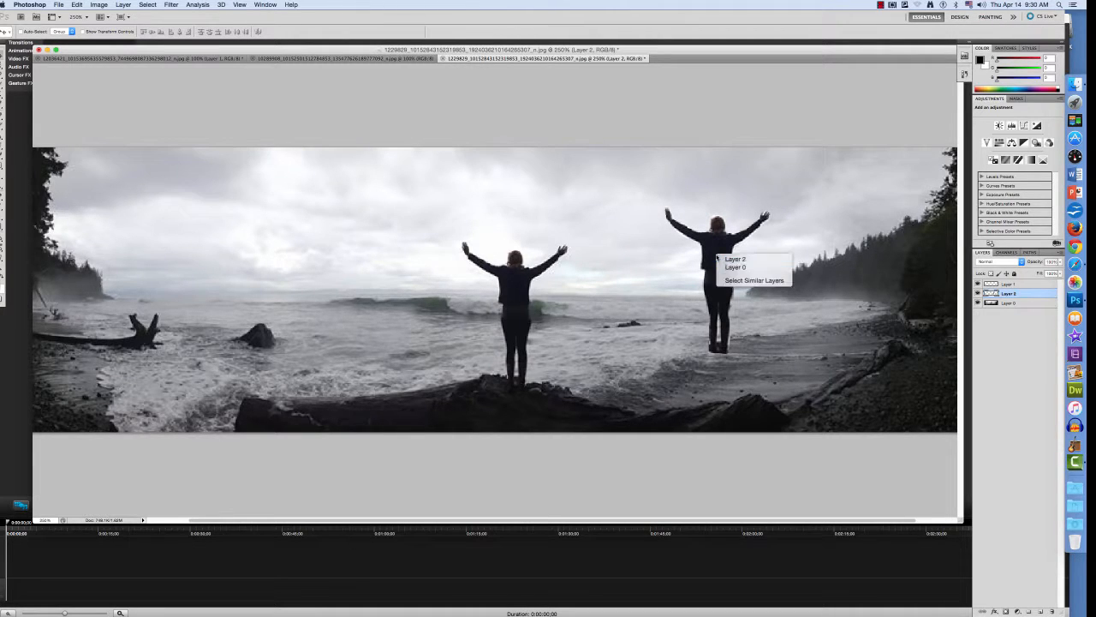
pyautogui.rightClick(1011, 295)
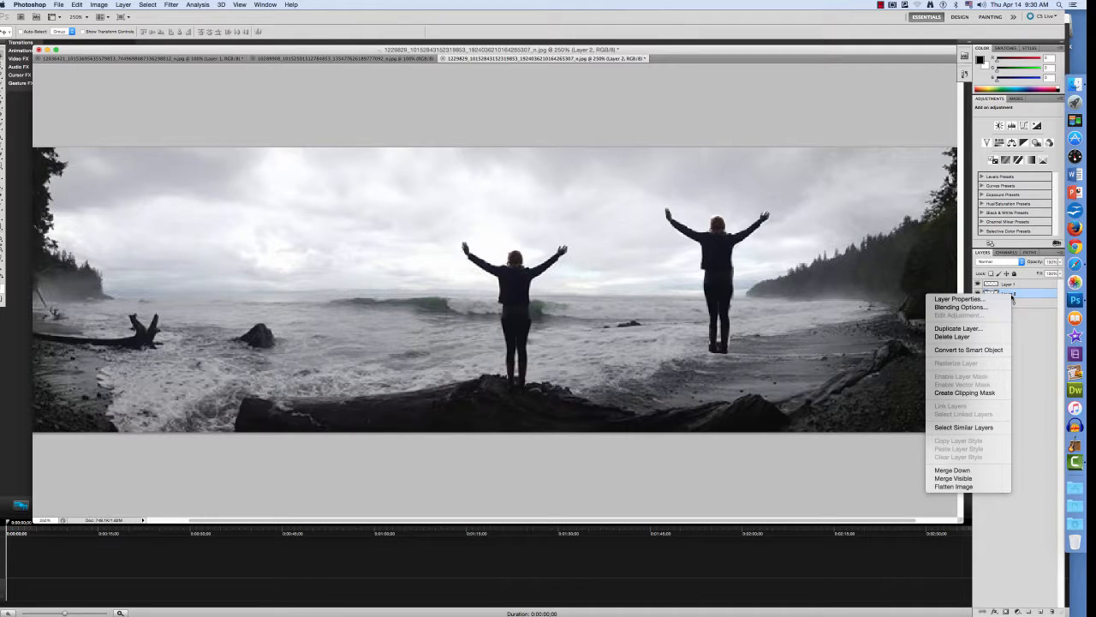
pyautogui.click(1018, 308)
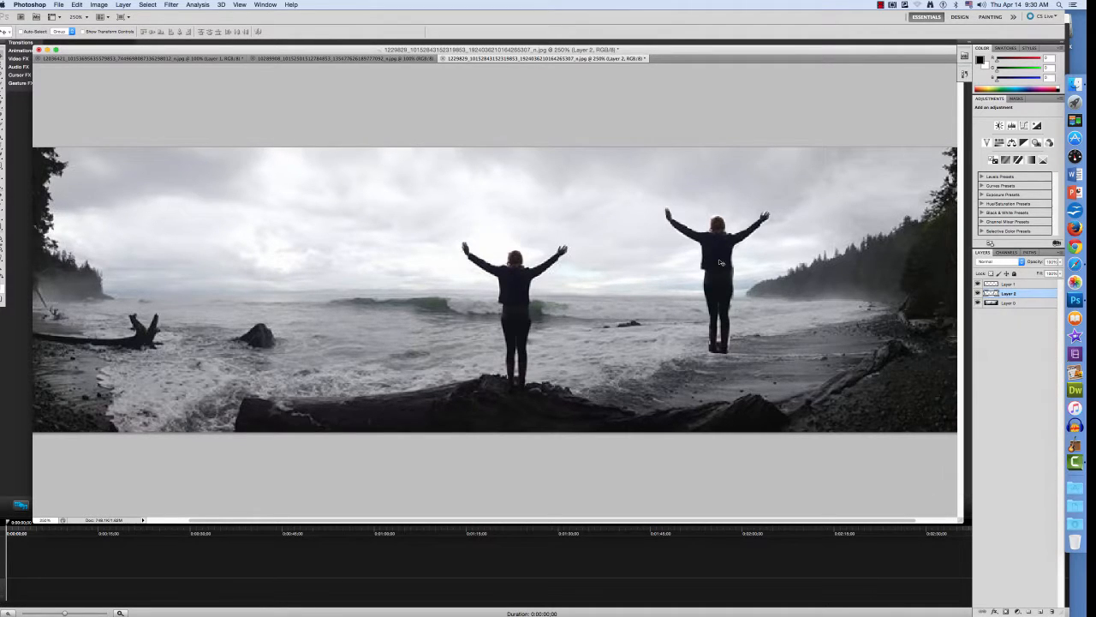
pyautogui.moveTo(717, 258); pyautogui.dragTo(719, 283)
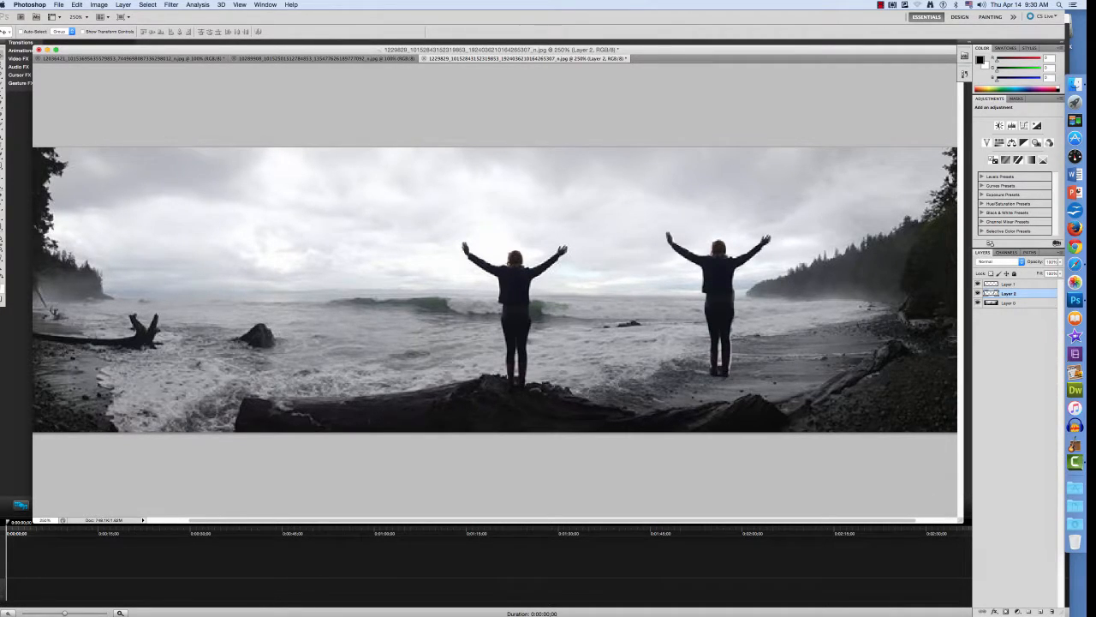
# Step: Select the copied person with a rectangular marquee and paste it into the sunset lake image
pyautogui.press('m')
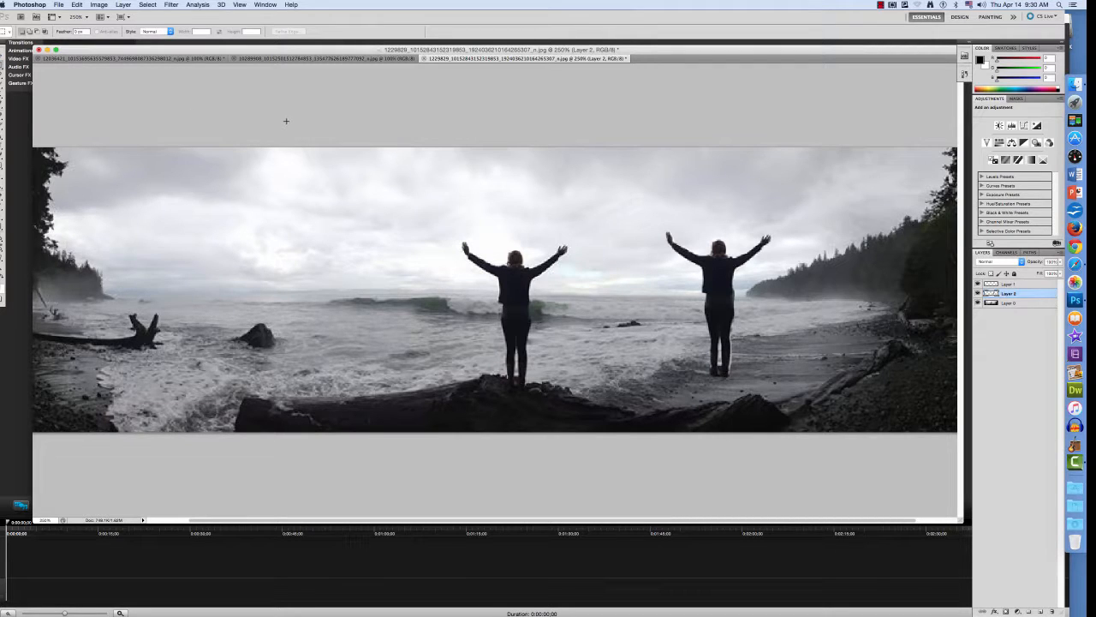
pyautogui.moveTo(660, 227); pyautogui.dragTo(778, 378)
pyautogui.press('super+c')
pyautogui.click(129, 59)
pyautogui.press('super+v')
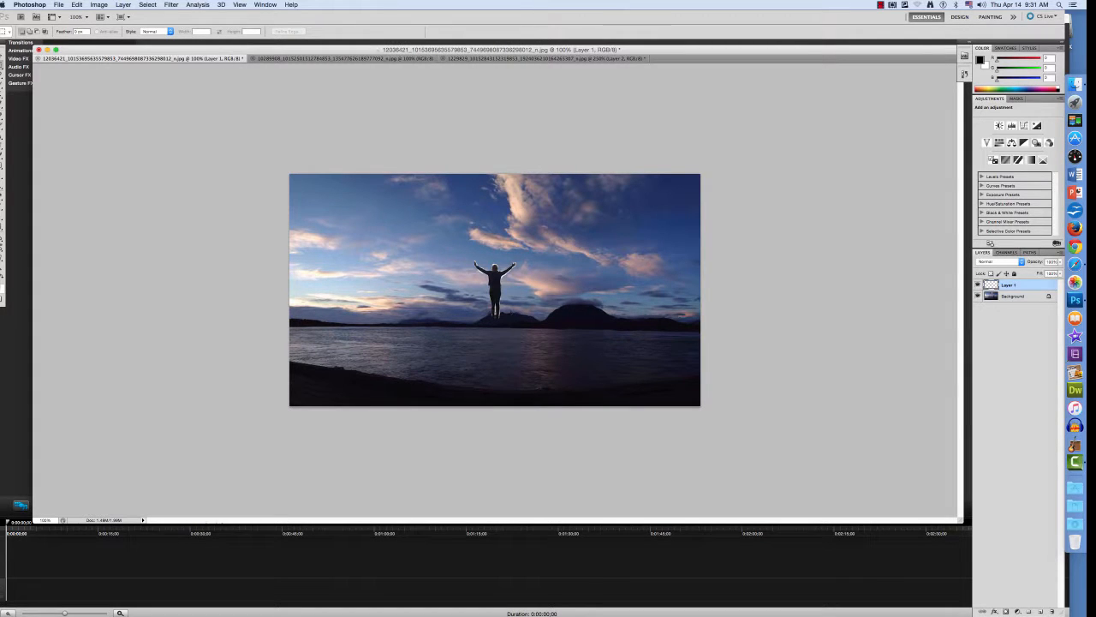
# Step: Delete Layer 1 with the pasted person from the sunset lake image
pyautogui.rightClick(512, 315)
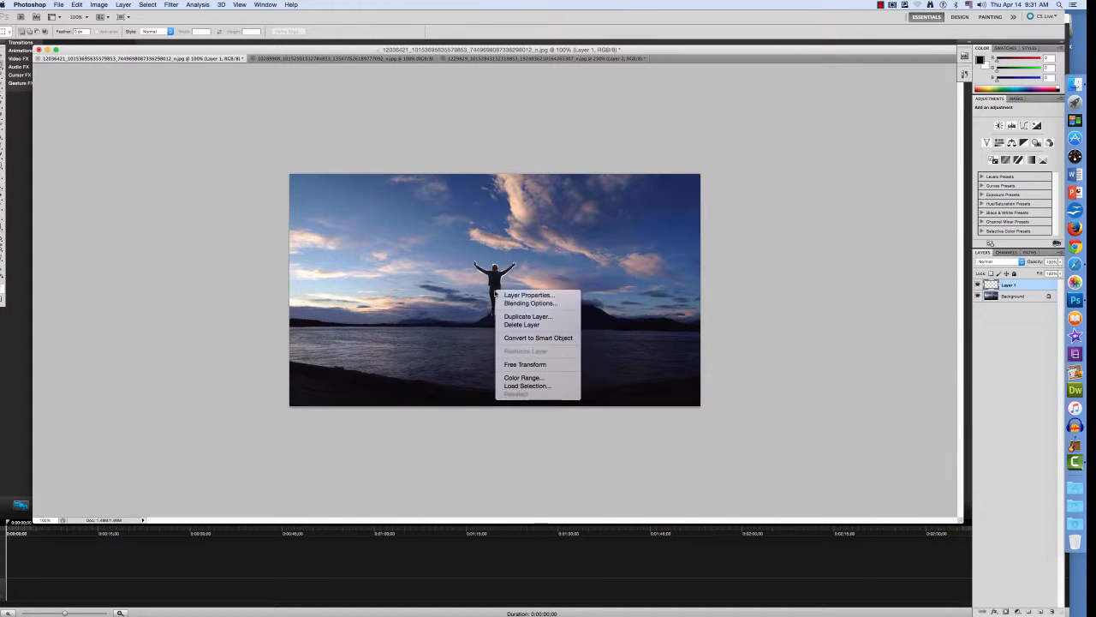
pyautogui.click(529, 325)
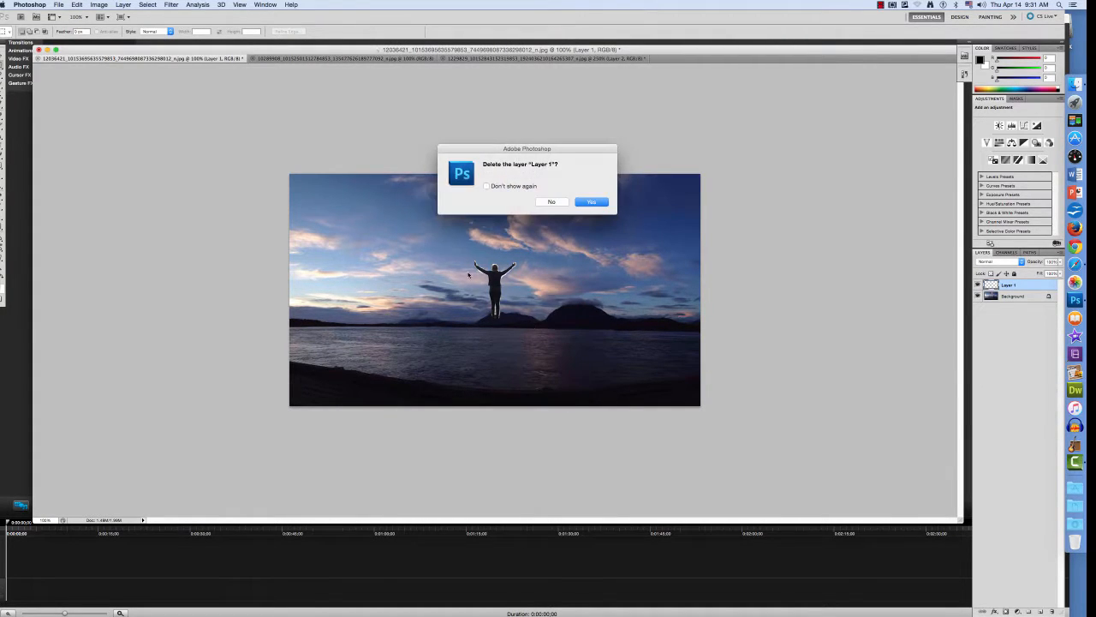
pyautogui.click(591, 201)
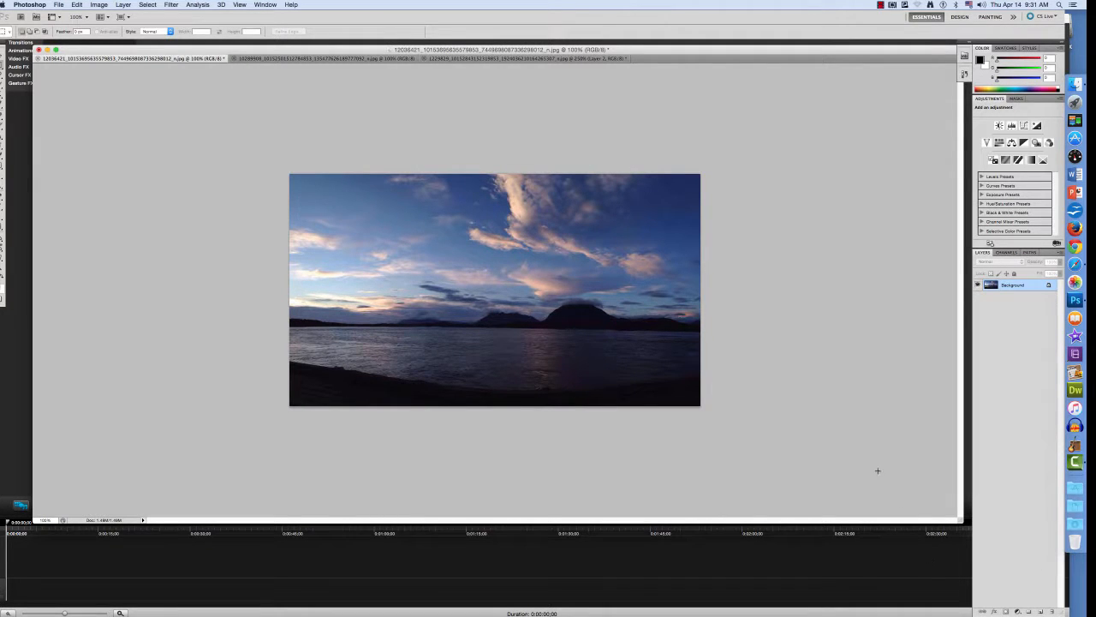
pyautogui.click(514, 59)
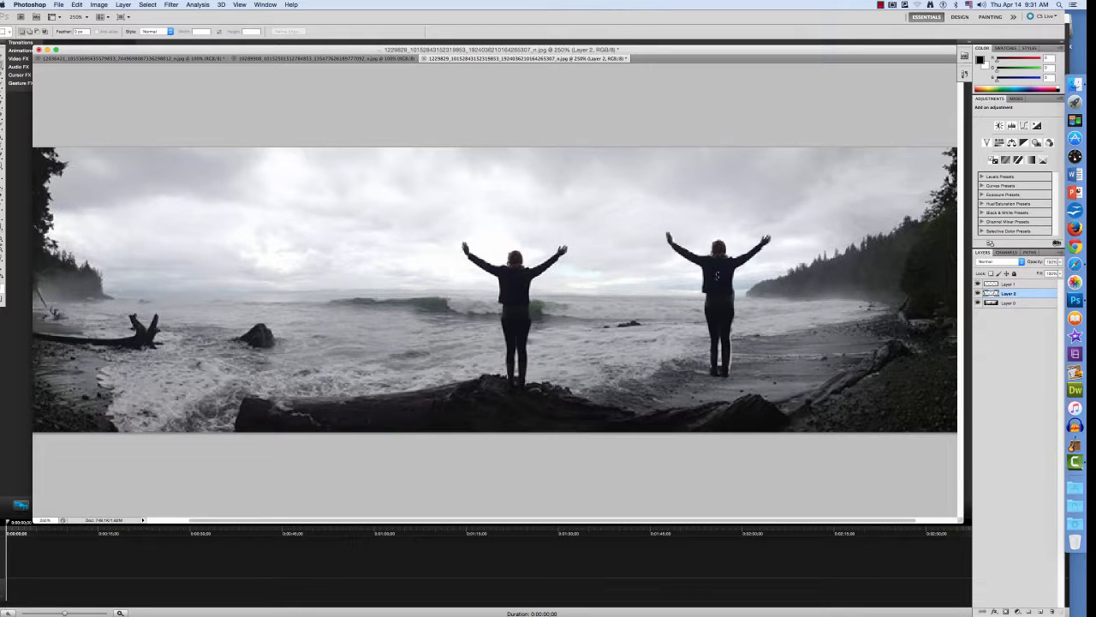
pyautogui.moveTo(718, 275); pyautogui.dragTo(716, 276)
pyautogui.click(197, 59)
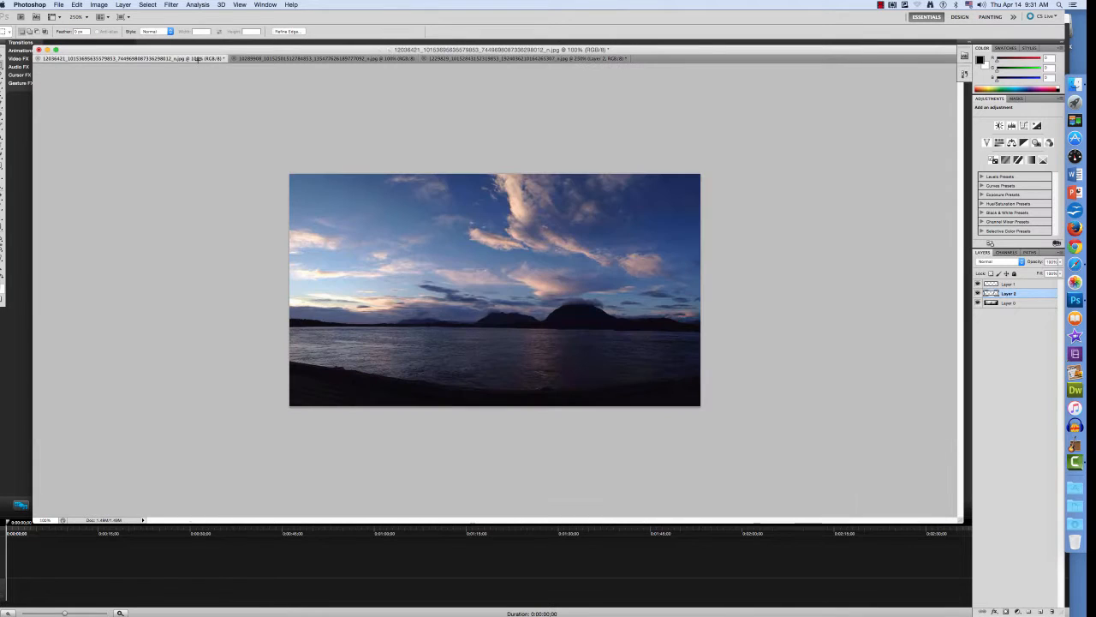
# Step: Clear the stray selection in the beach panorama, then marquee-select the copied person on Layer 2 and paste it into the sunset lake image
pyautogui.click(548, 60)
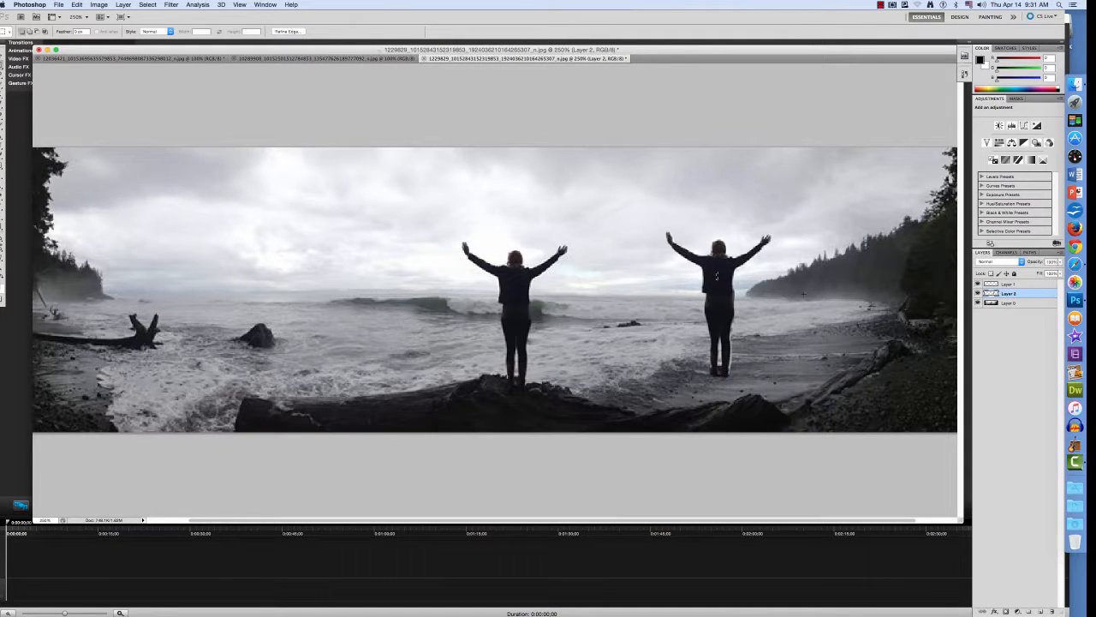
pyautogui.rightClick(716, 275)
pyautogui.click(730, 280)
pyautogui.click(2, 67)
pyautogui.moveTo(658, 223); pyautogui.dragTo(793, 382)
pyautogui.press('super+c')
pyautogui.click(162, 62)
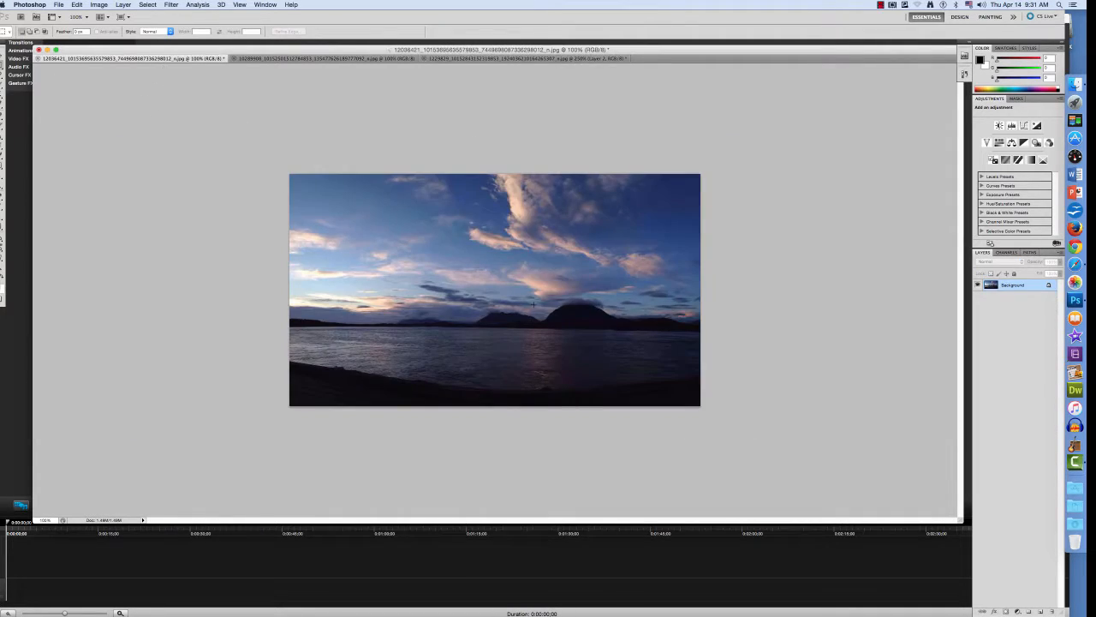
pyautogui.press('super+v')
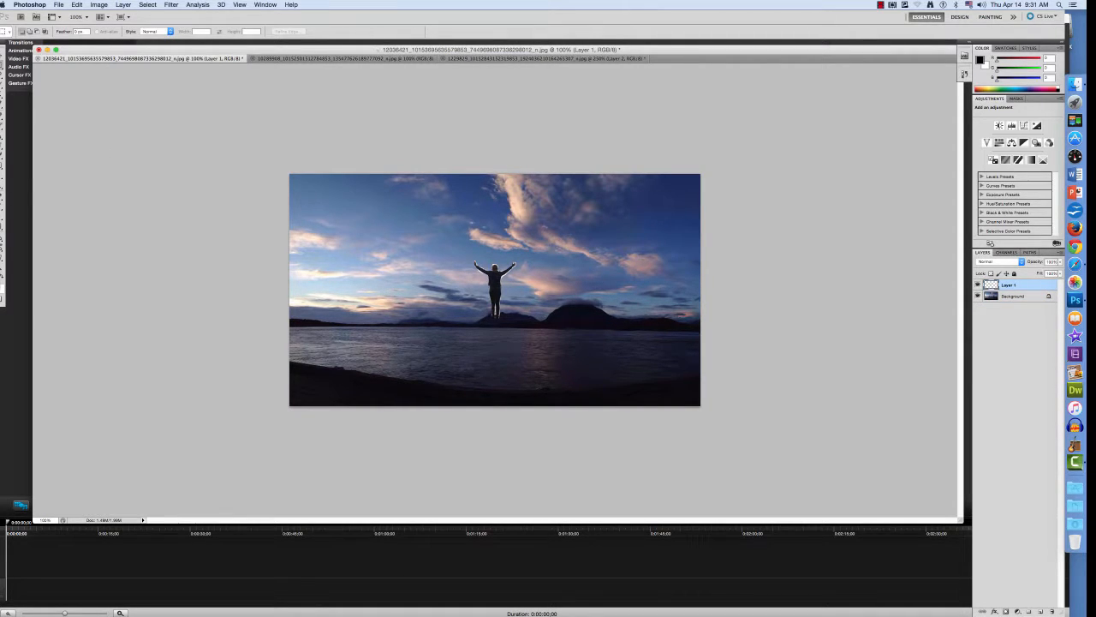
# Step: Rename the pasted person's layer to Figurine and convert the locked Background into a regular layer named Layer 0
pyautogui.press('v')
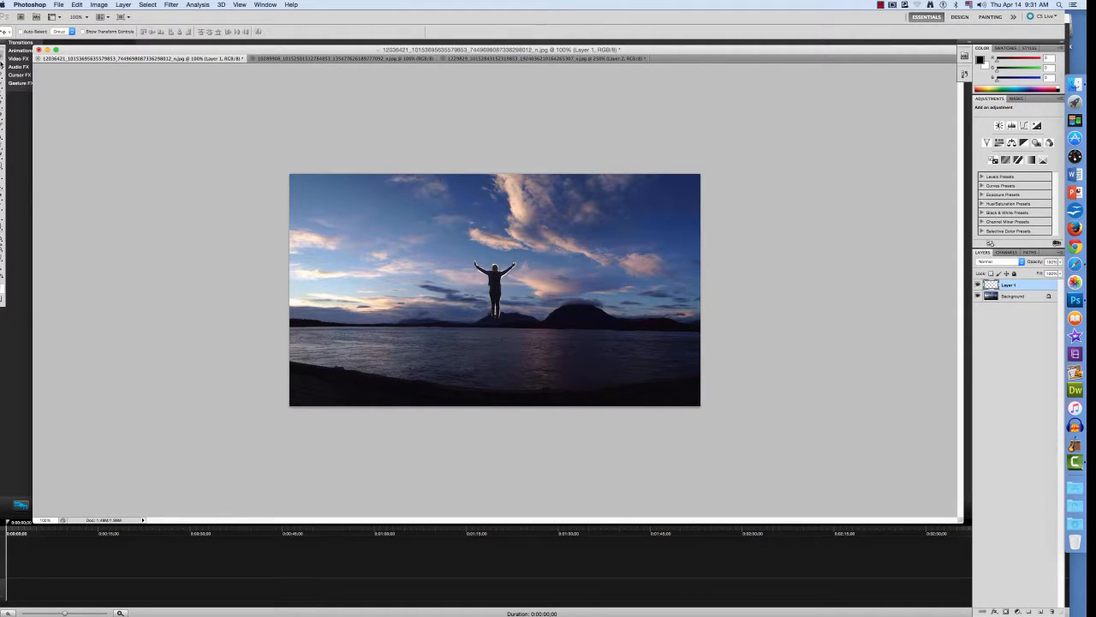
pyautogui.doubleClick(1011, 285)
pyautogui.write('Figurine')
pyautogui.press('Return')
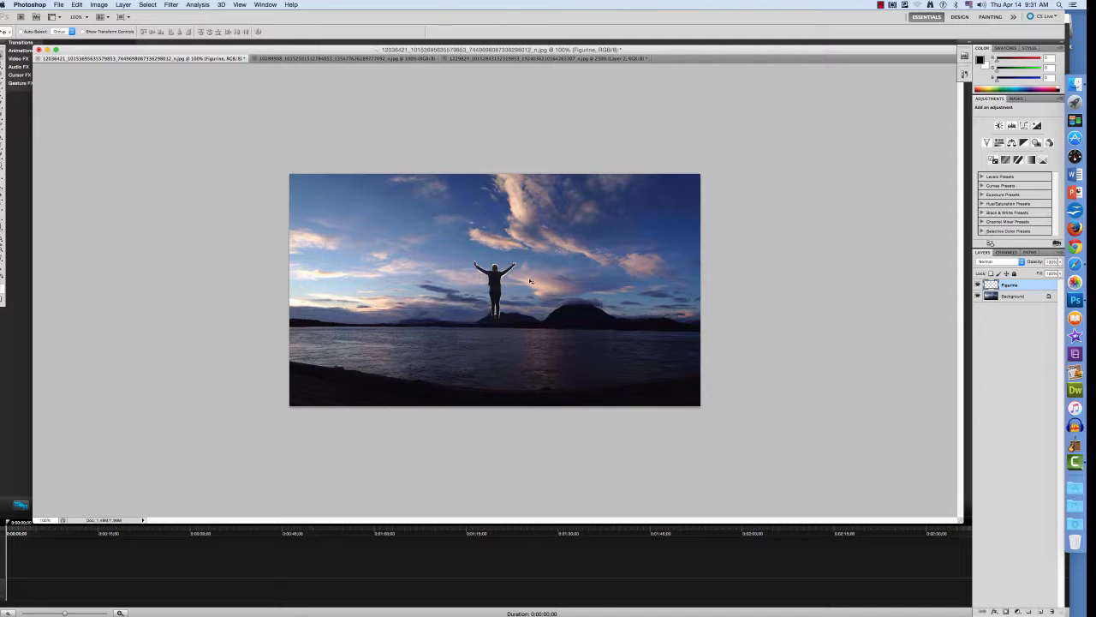
pyautogui.doubleClick(1049, 296)
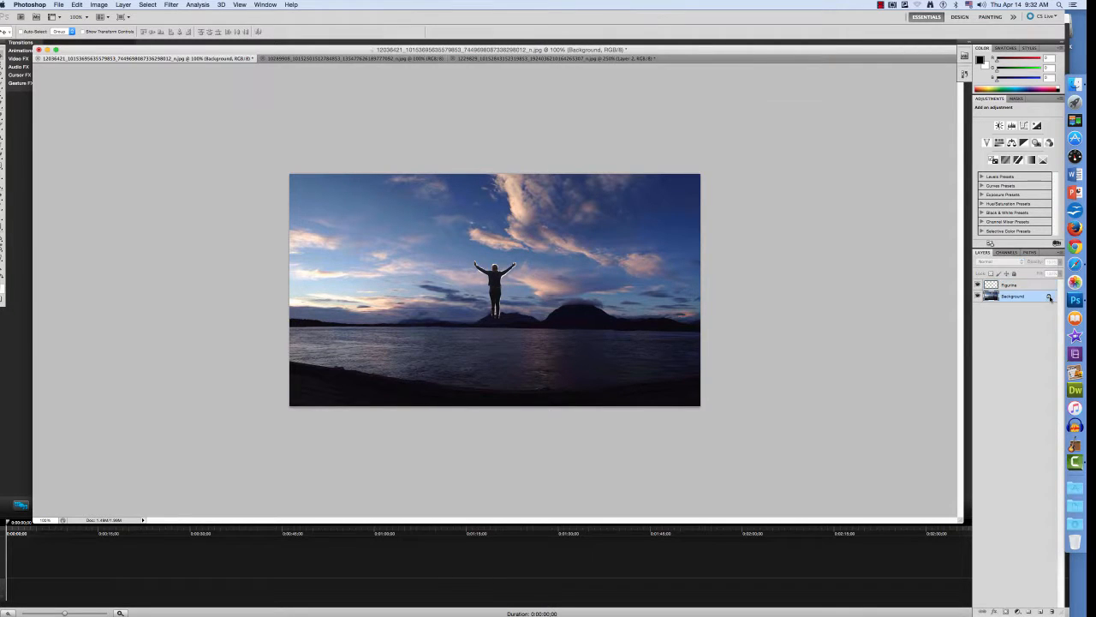
pyautogui.click(744, 135)
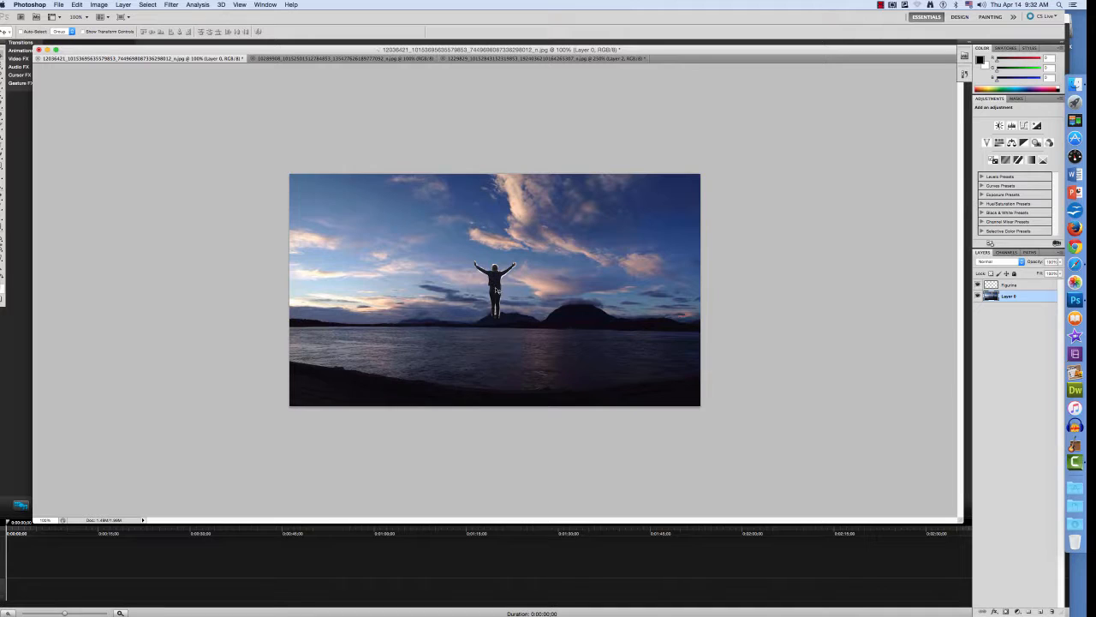
# Step: Make the Figurine layer active and move the person slightly left and up in the sky with the Move tool
pyautogui.moveTo(499, 290); pyautogui.dragTo(542, 266)
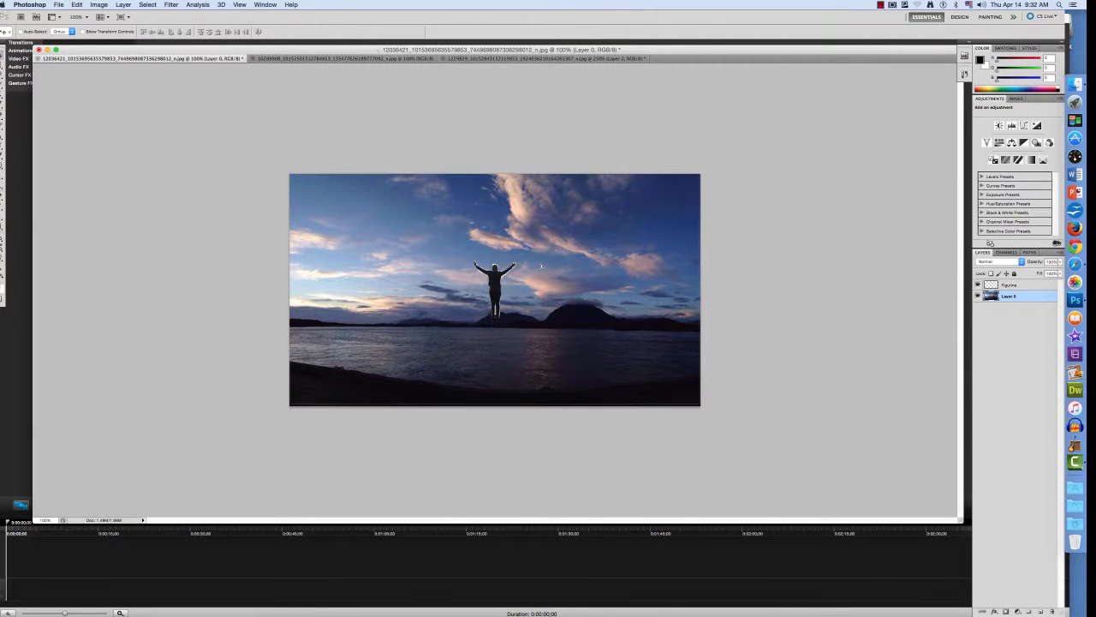
pyautogui.click(1019, 287)
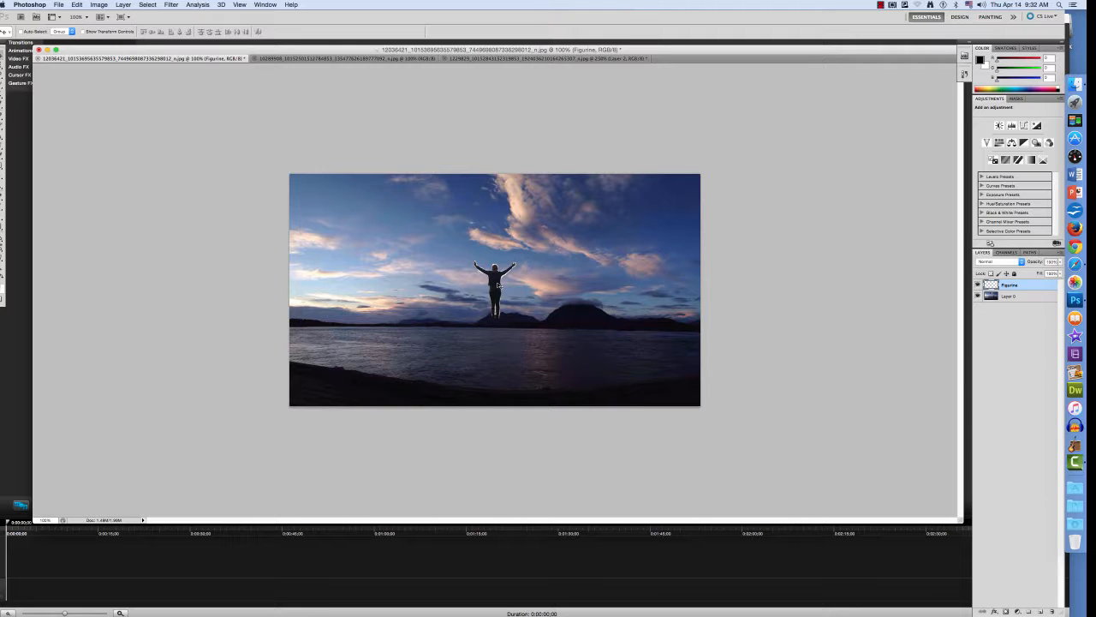
pyautogui.moveTo(498, 285); pyautogui.dragTo(463, 272)
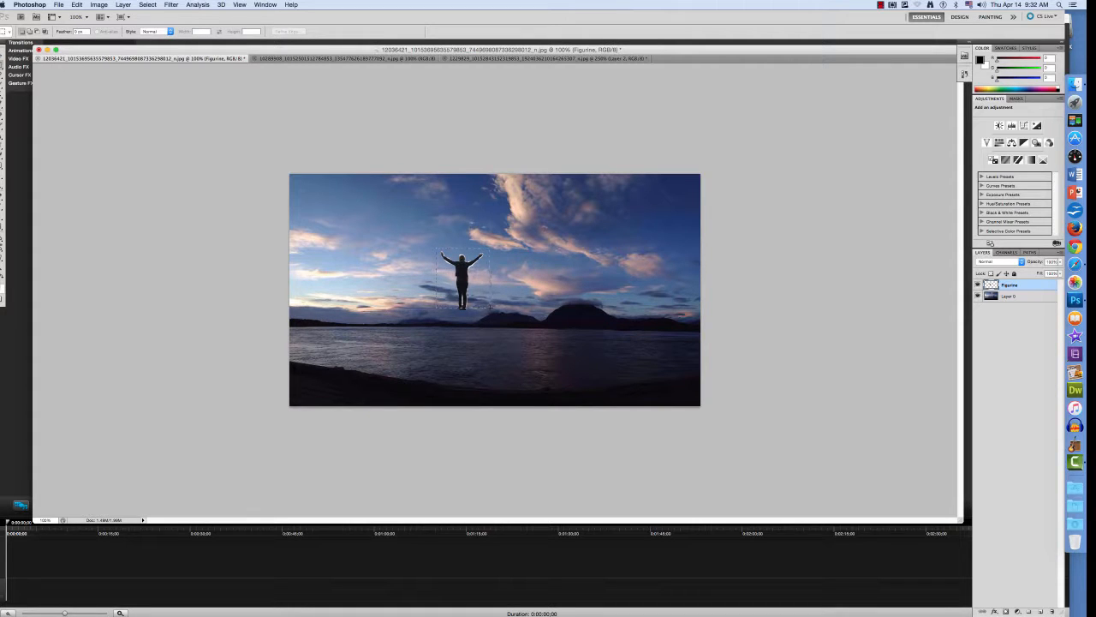
# Step: Enlarge the selected person to about 153% with Free Transform, keeping the proportions linked
pyautogui.rightClick(463, 294)
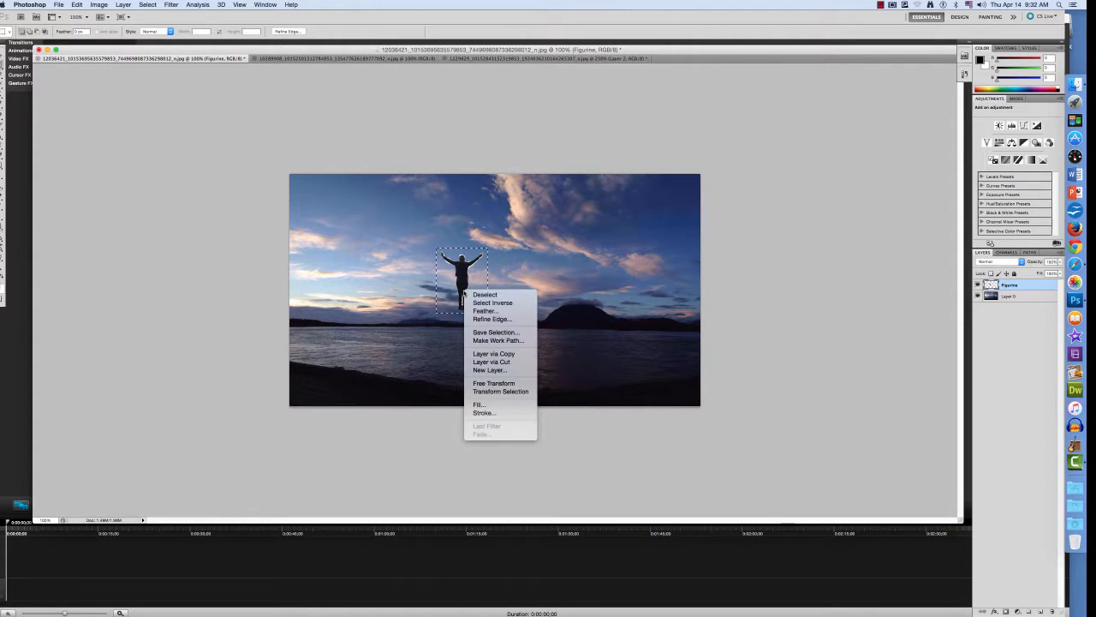
pyautogui.click(501, 383)
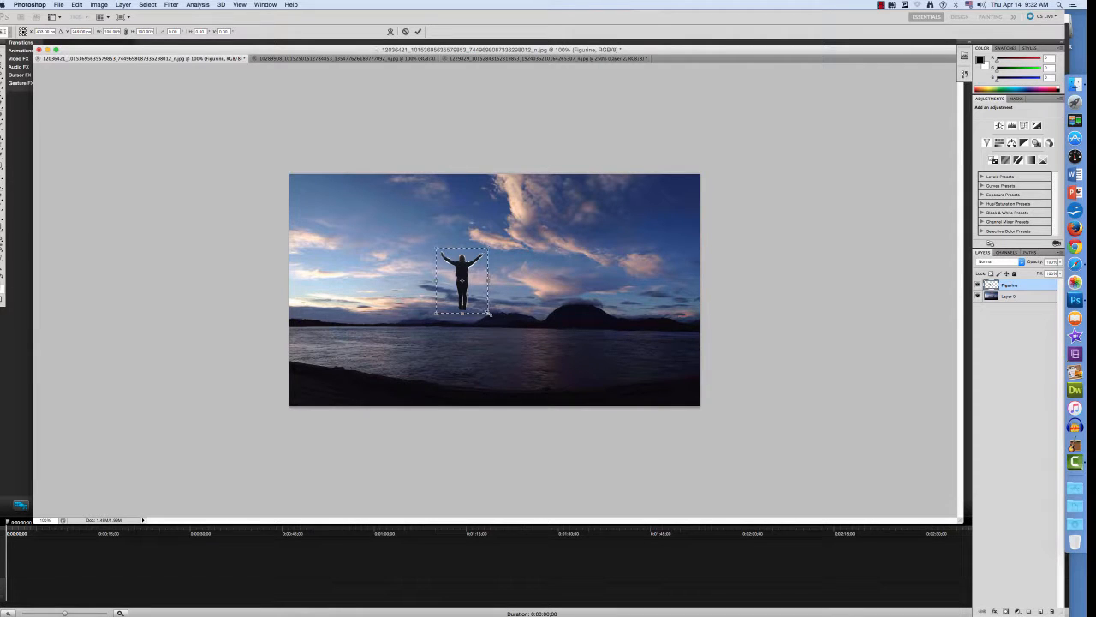
pyautogui.click(126, 32)
pyautogui.moveTo(506, 334); pyautogui.dragTo(517, 349)
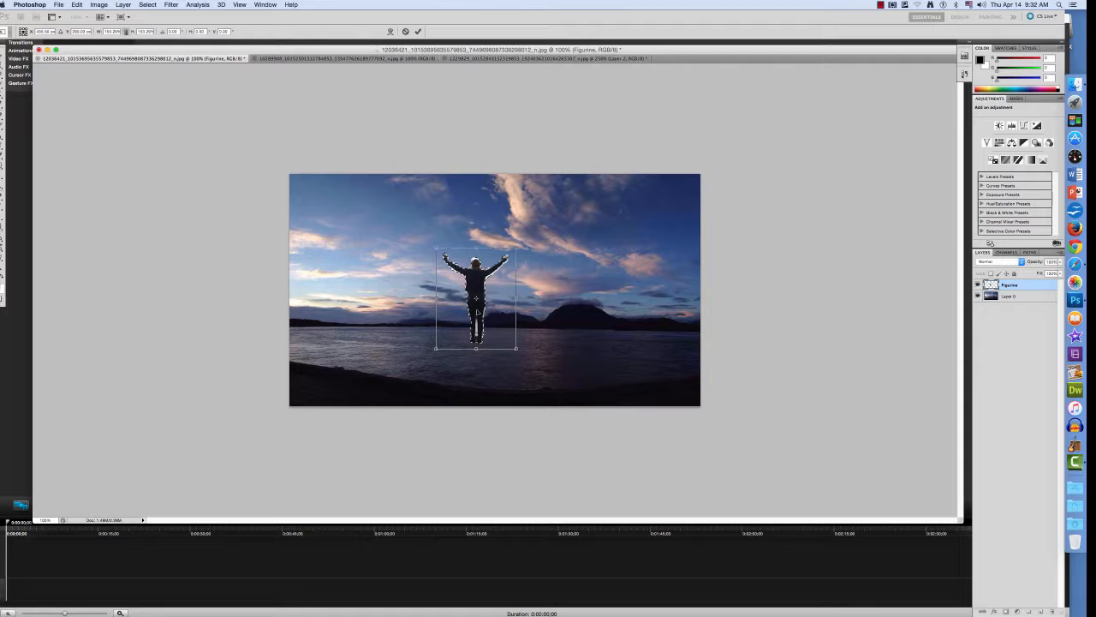
# Step: Flip the person horizontally within the transform and flip it back again
pyautogui.rightClick(489, 306)
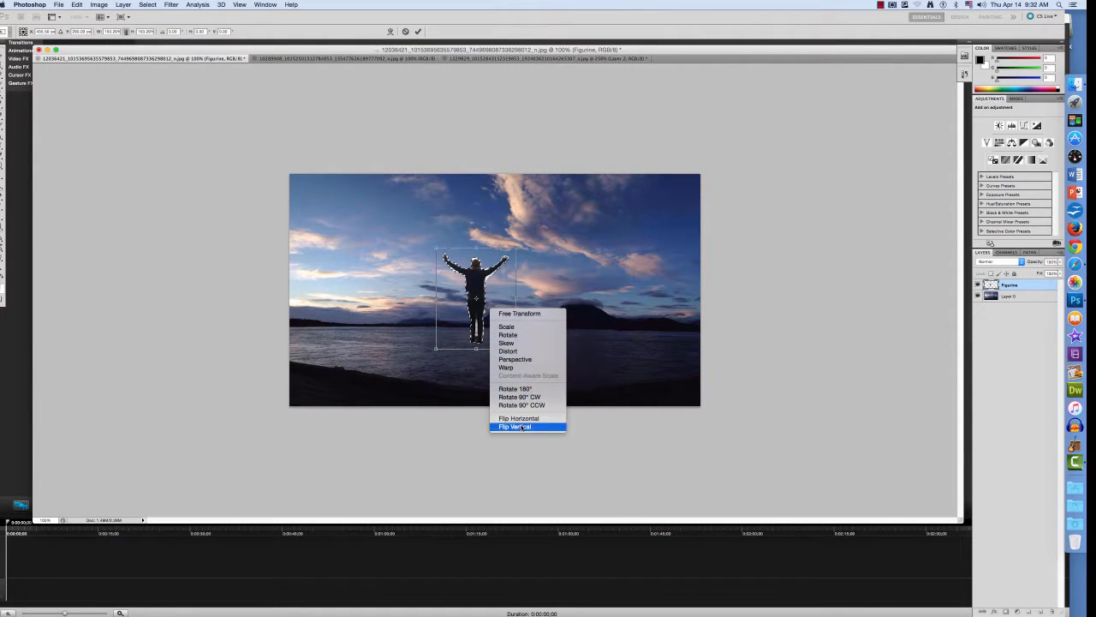
pyautogui.click(524, 418)
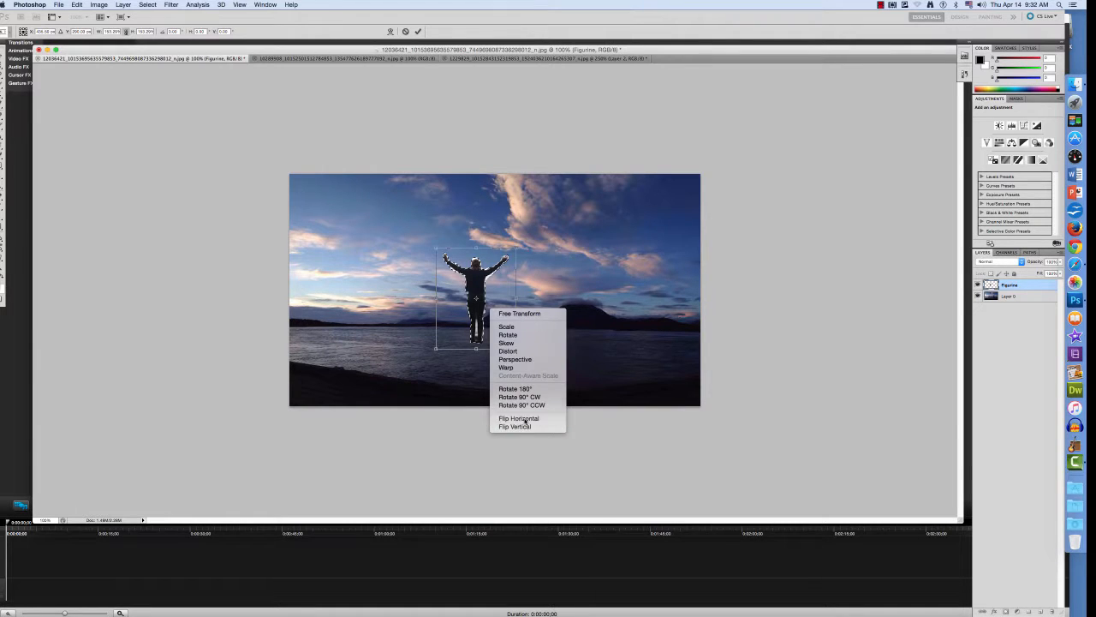
pyautogui.rightClick(476, 293)
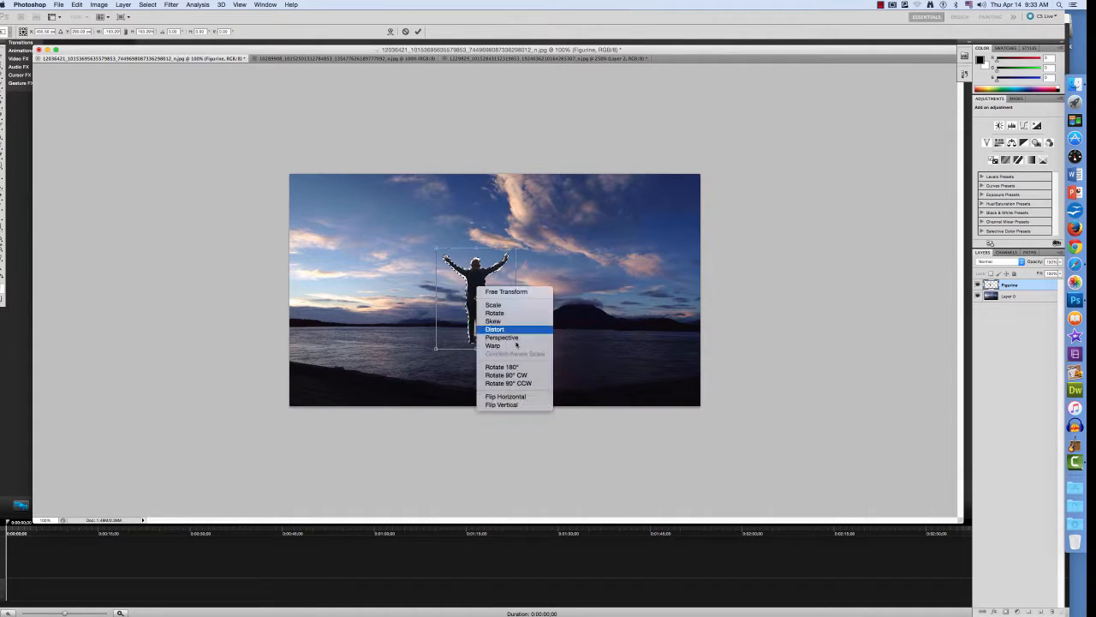
pyautogui.click(524, 394)
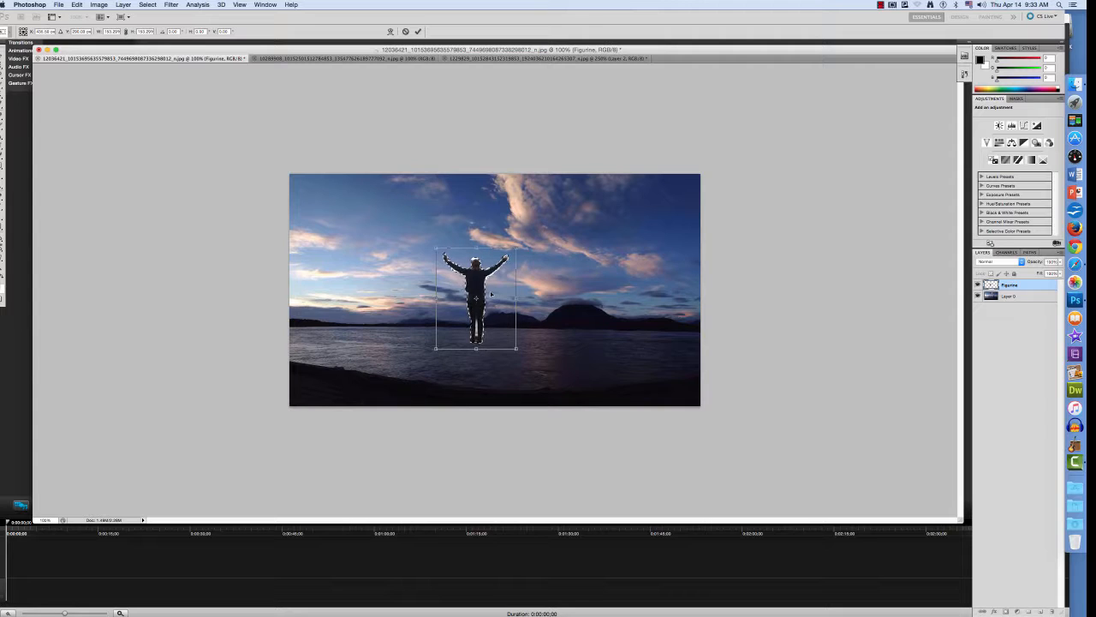
# Step: Apply the transform and move the enlarged person down and left onto the dark shoreline with the Move tool
pyautogui.press('Return')
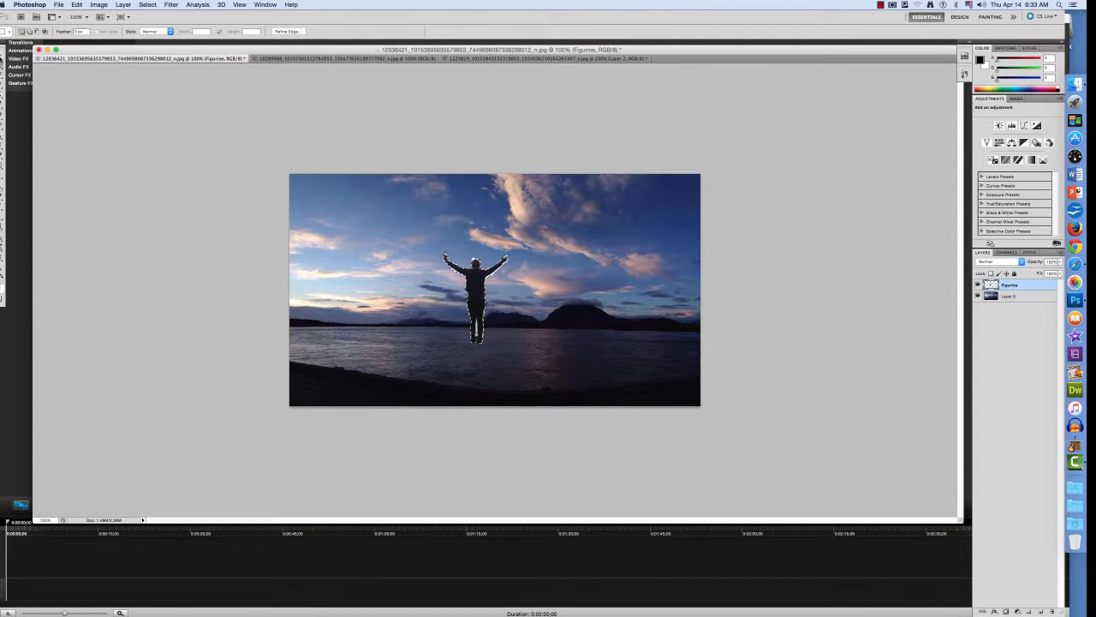
pyautogui.press('v')
pyautogui.moveTo(477, 292); pyautogui.dragTo(368, 335)
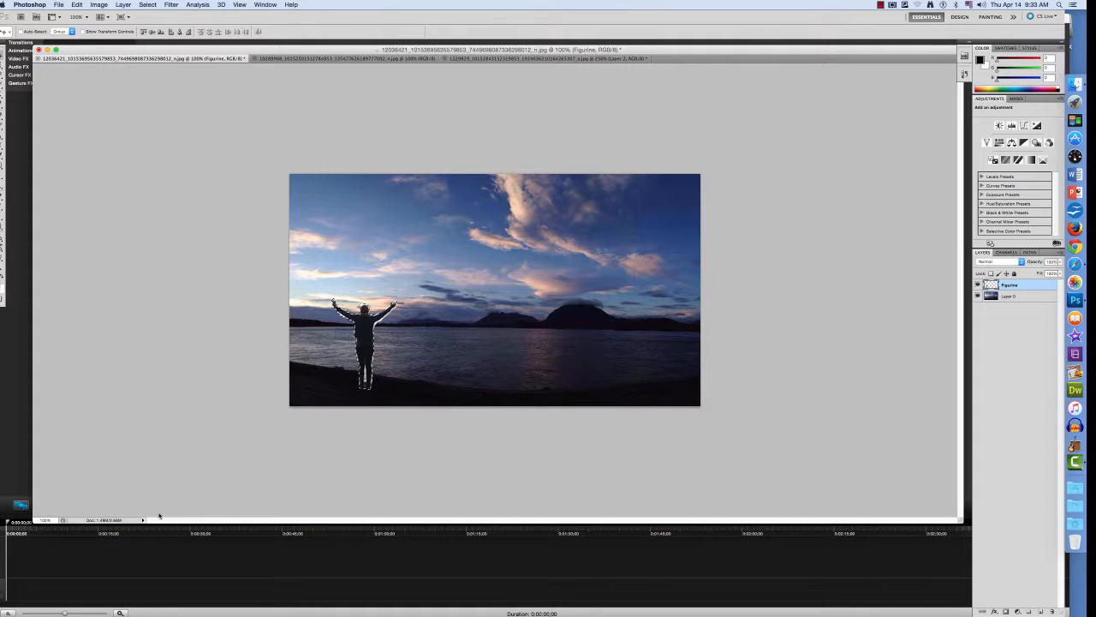
# Step: Zoom the sunset lake image to 200% to examine the cutout edges of the person on the Figurine layer
pyautogui.rightClick(367, 331)
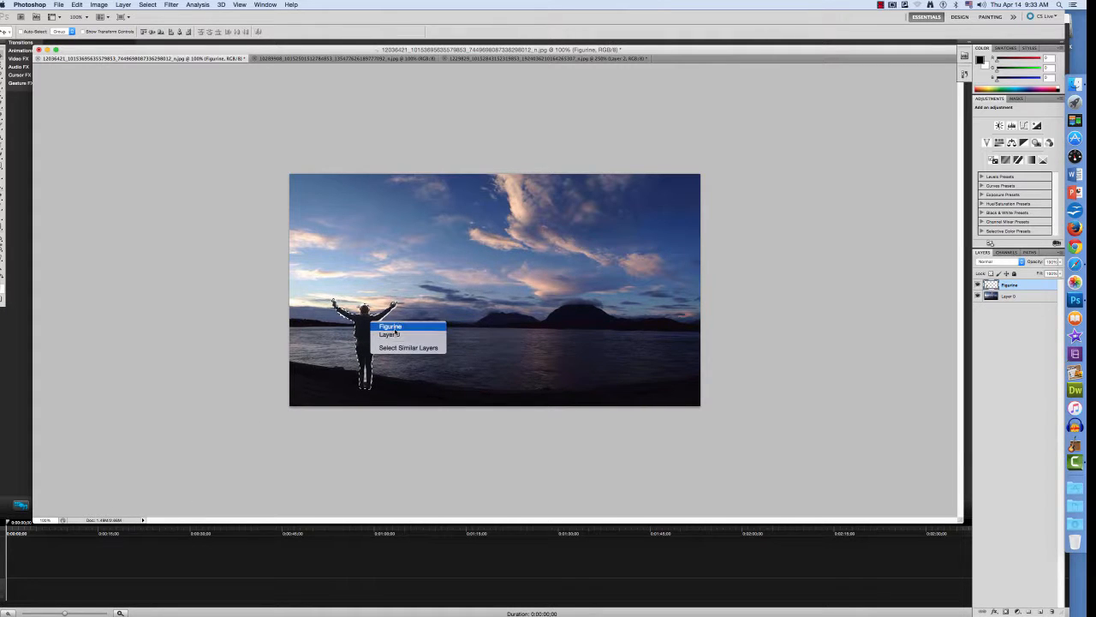
pyautogui.click(365, 337)
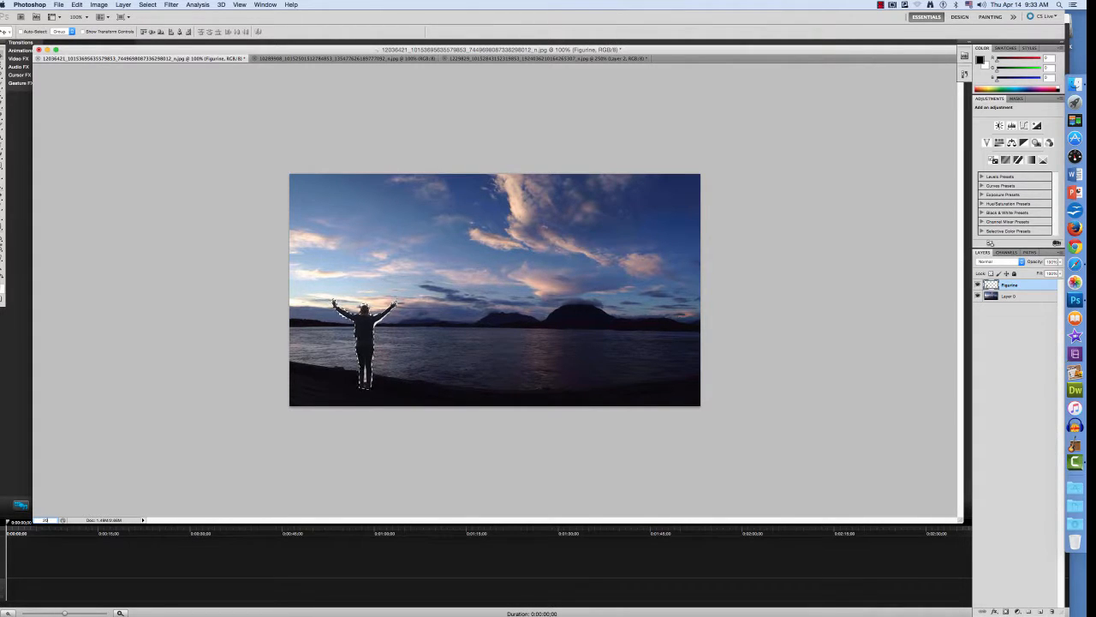
pyautogui.write('200')
pyautogui.press('Return')
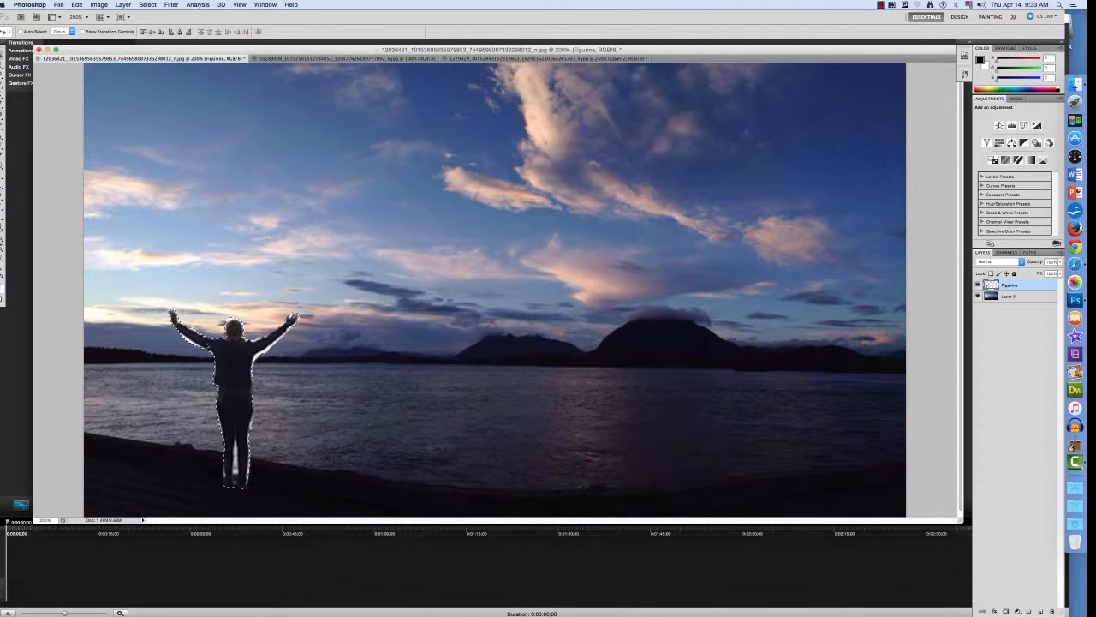
# Step: Enlarge the view to 300% and move the person up and right against the sky with the Move tool
pyautogui.click(2, 154)
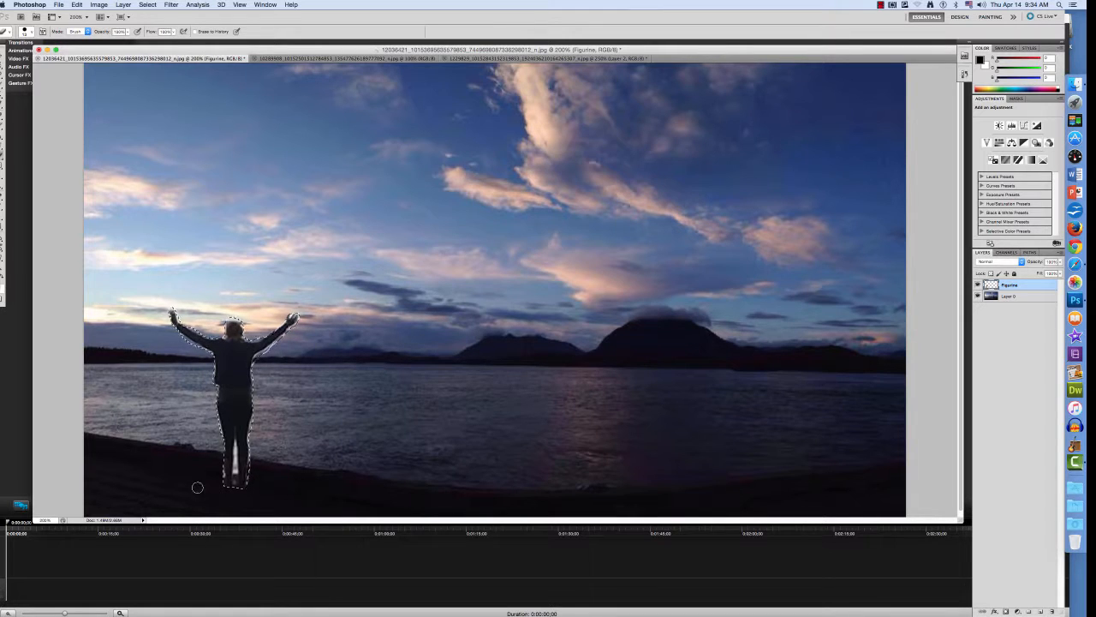
pyautogui.click(47, 520)
pyautogui.press('BackSpace')
pyautogui.press('BackSpace')
pyautogui.press('BackSpace')
pyautogui.write('300')
pyautogui.press('Return')
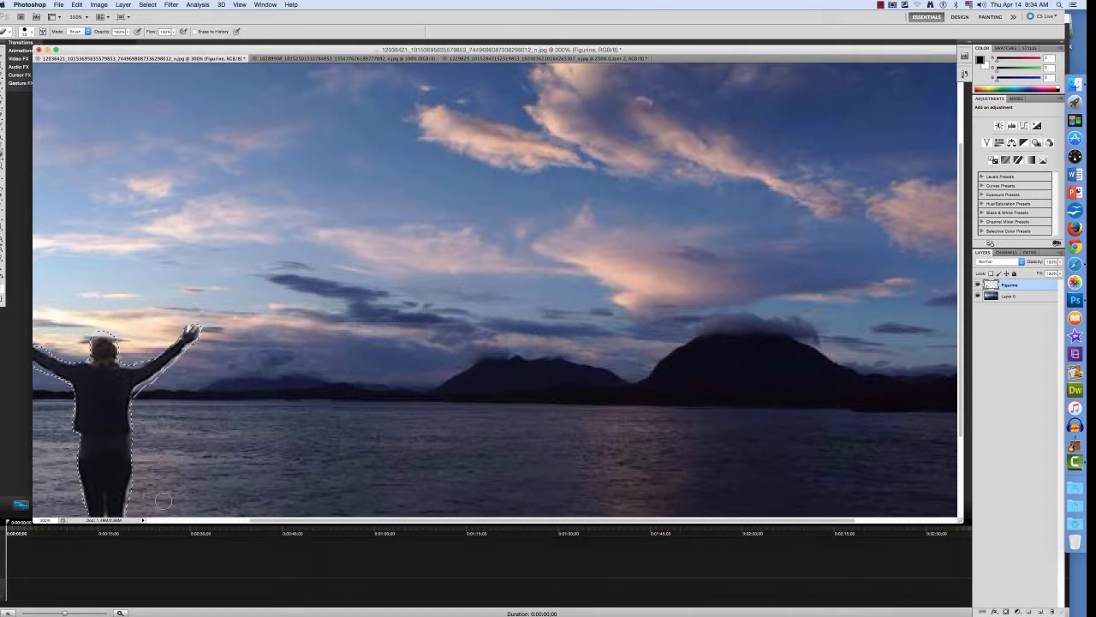
pyautogui.press('v')
pyautogui.moveTo(174, 312); pyautogui.dragTo(381, 145)
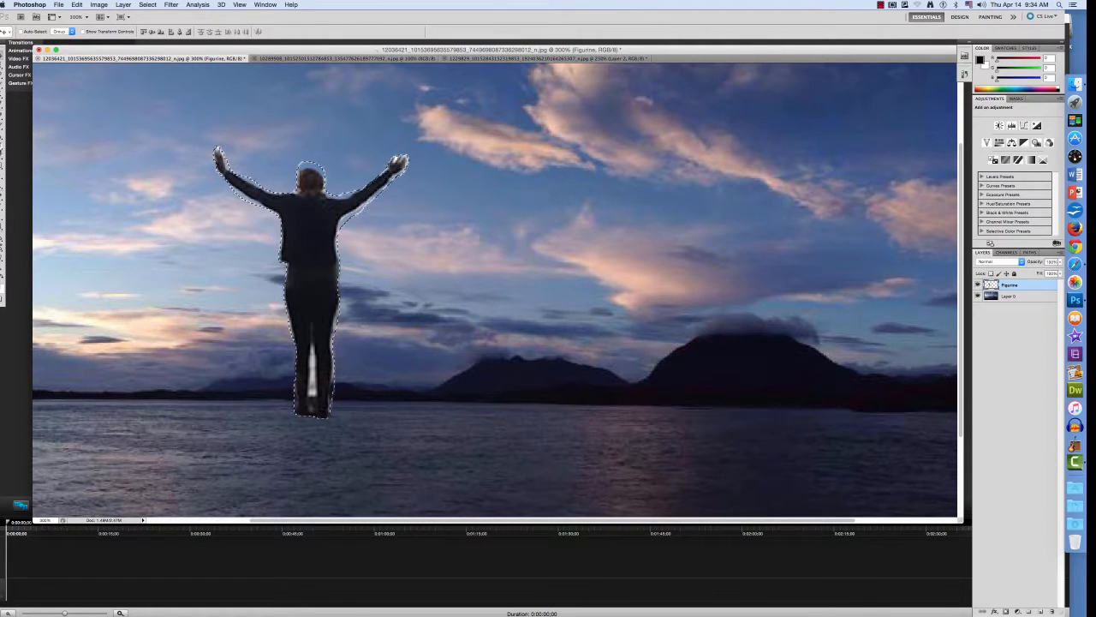
# Step: Try to erase the white area between the person's lower legs with the Eraser tool
pyautogui.press('e')
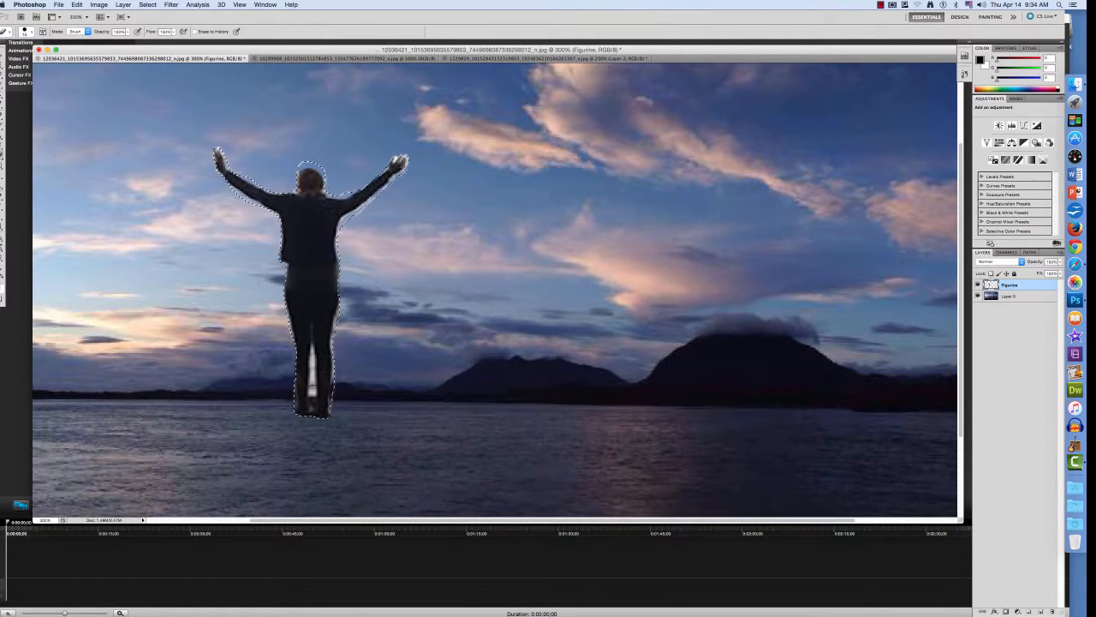
pyautogui.moveTo(313, 407); pyautogui.dragTo(313, 382)
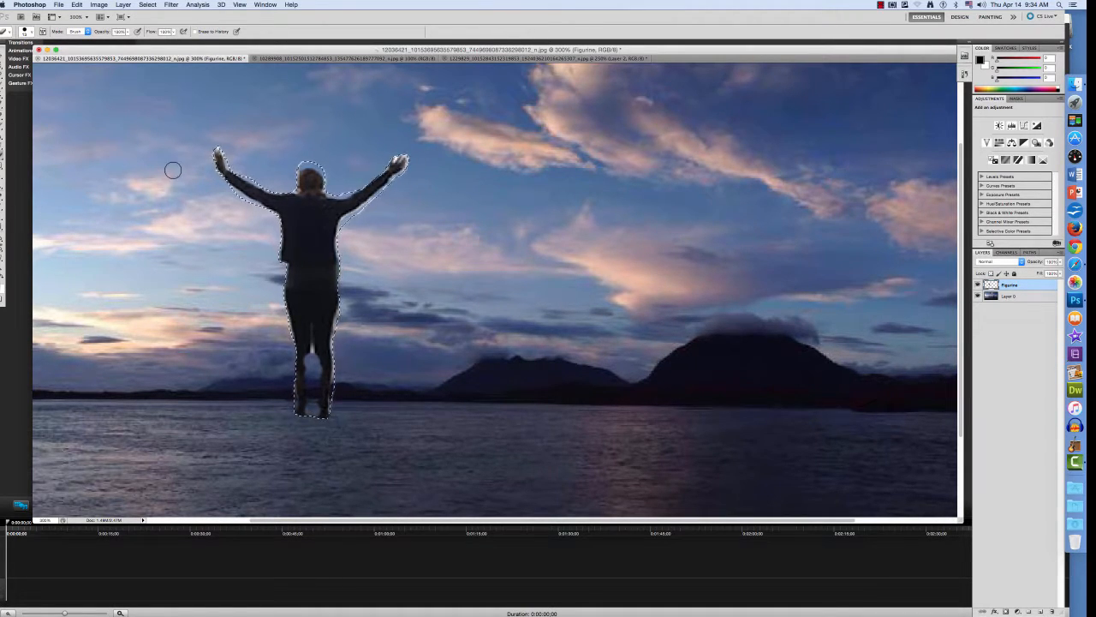
# Step: Undo the eraser strokes between the person's legs one at a time
pyautogui.click(59, 5)
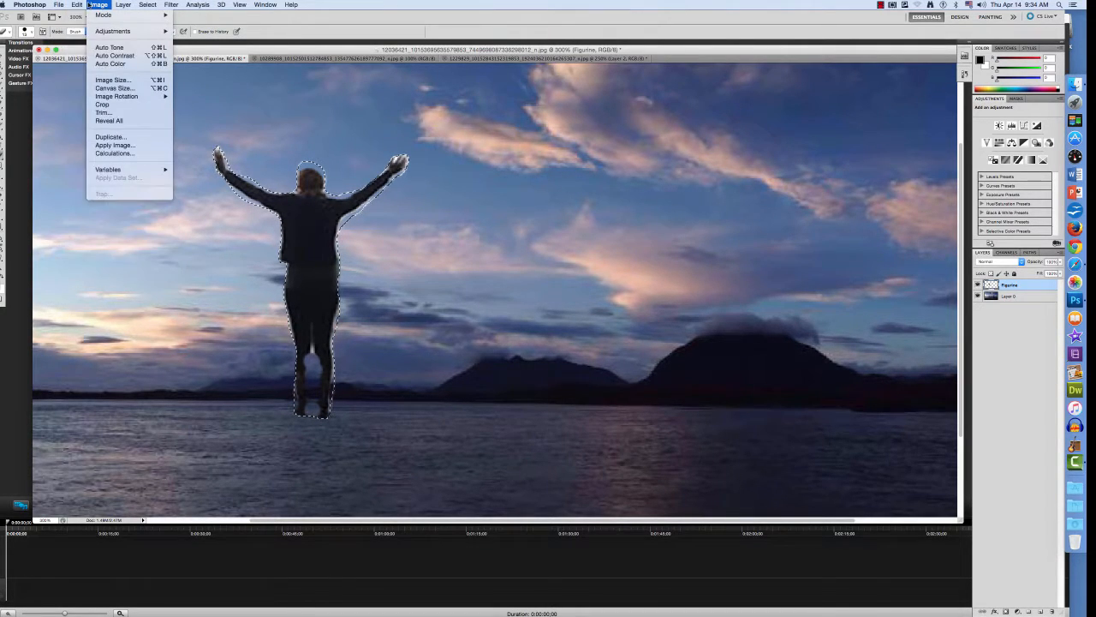
pyautogui.moveTo(77, 6)
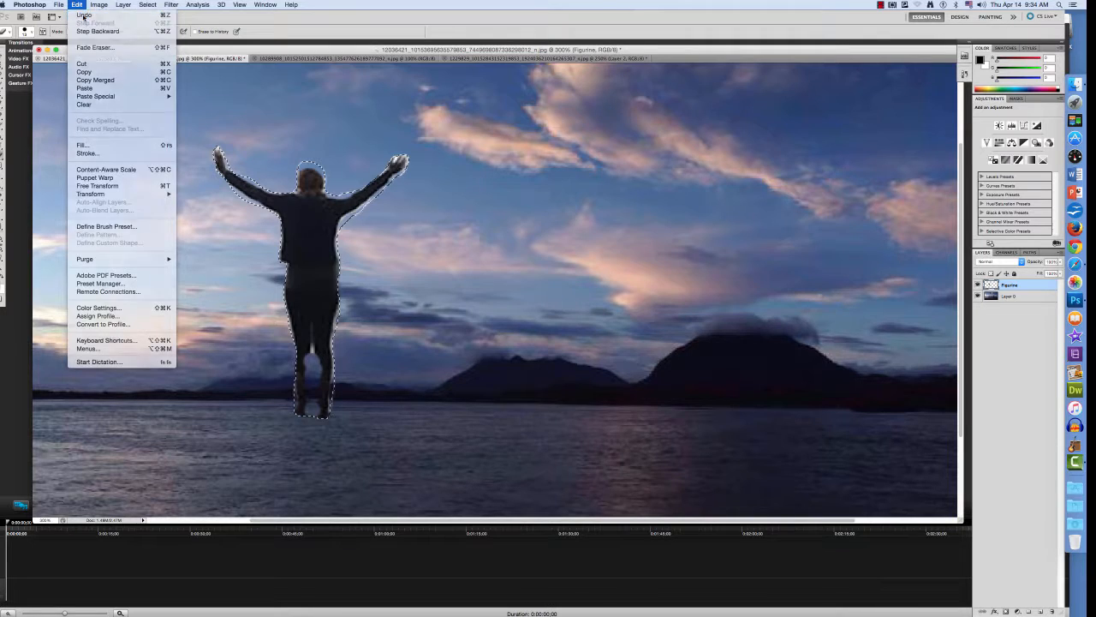
pyautogui.click(84, 17)
pyautogui.click(77, 5)
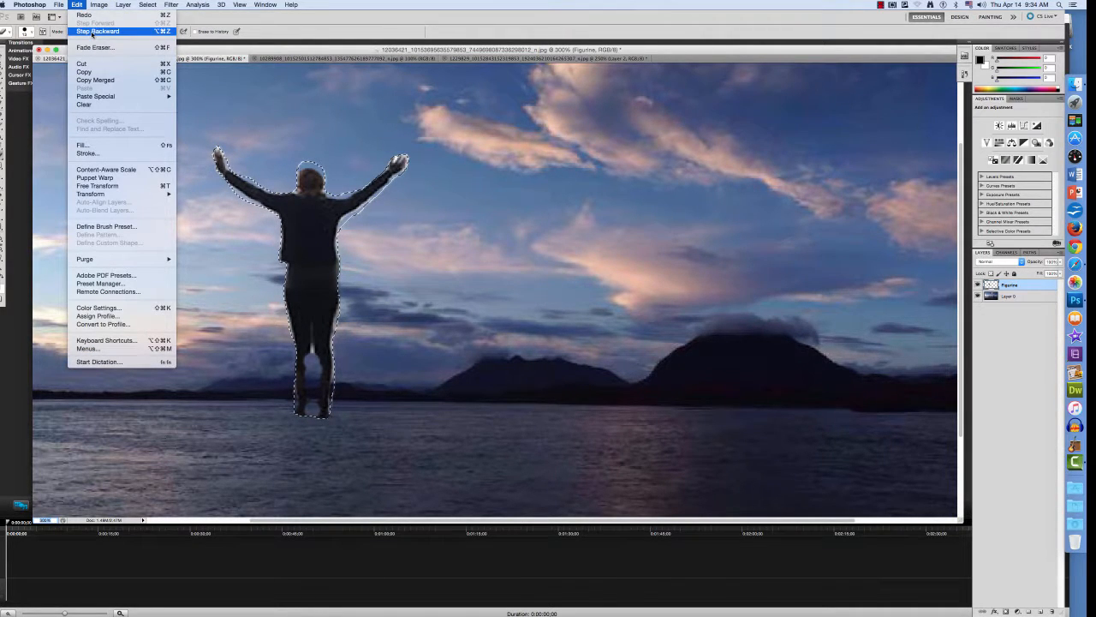
pyautogui.click(92, 32)
pyautogui.click(76, 6)
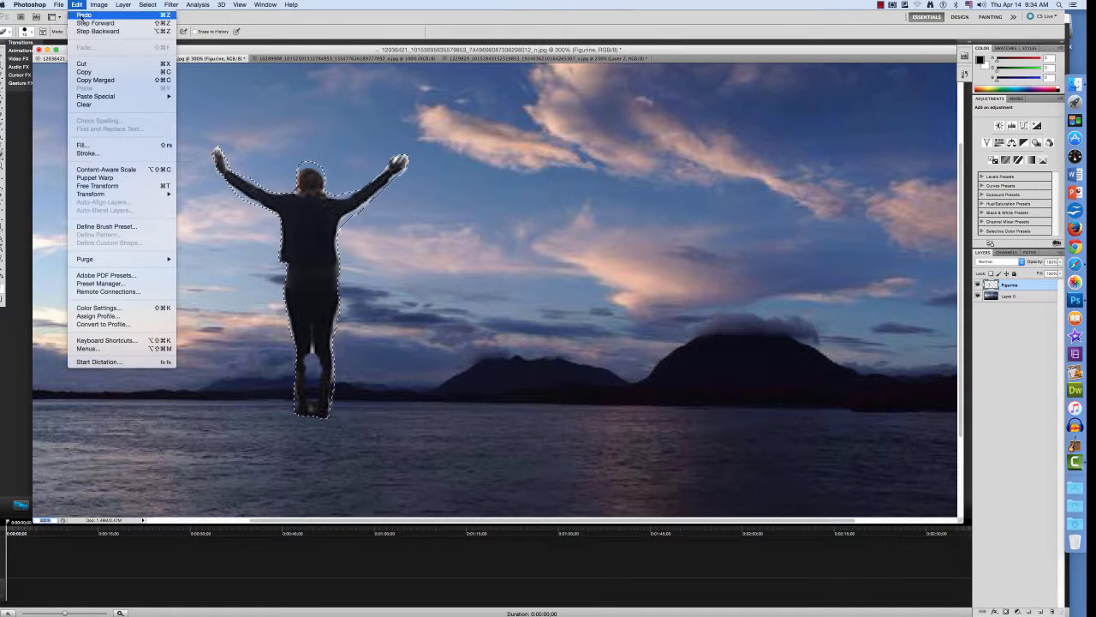
pyautogui.click(94, 31)
pyautogui.click(78, 7)
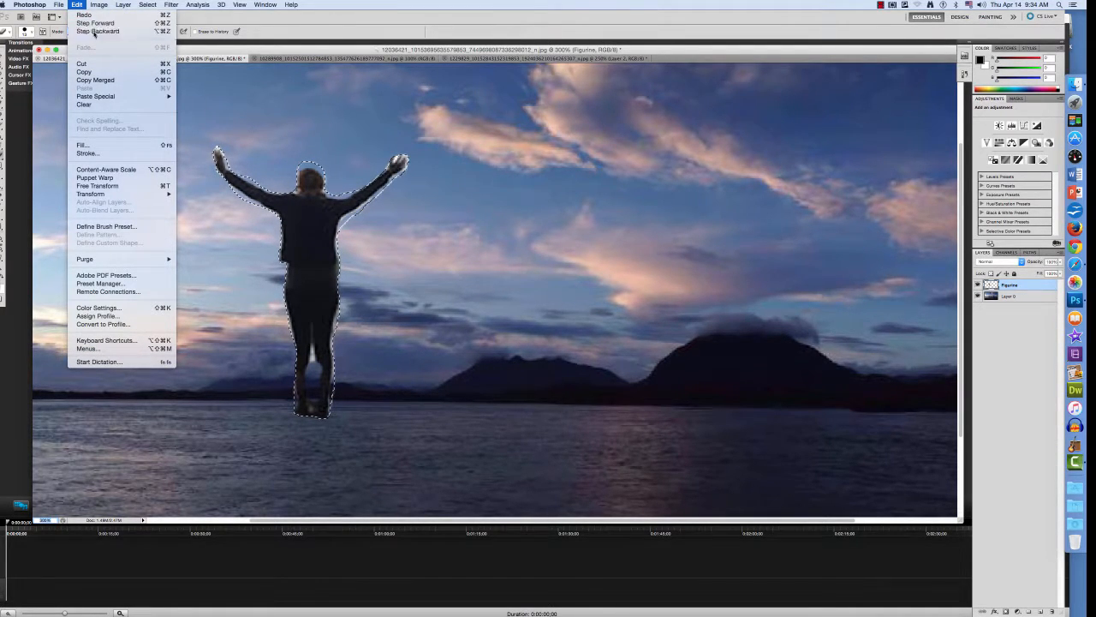
pyautogui.click(95, 31)
pyautogui.click(77, 5)
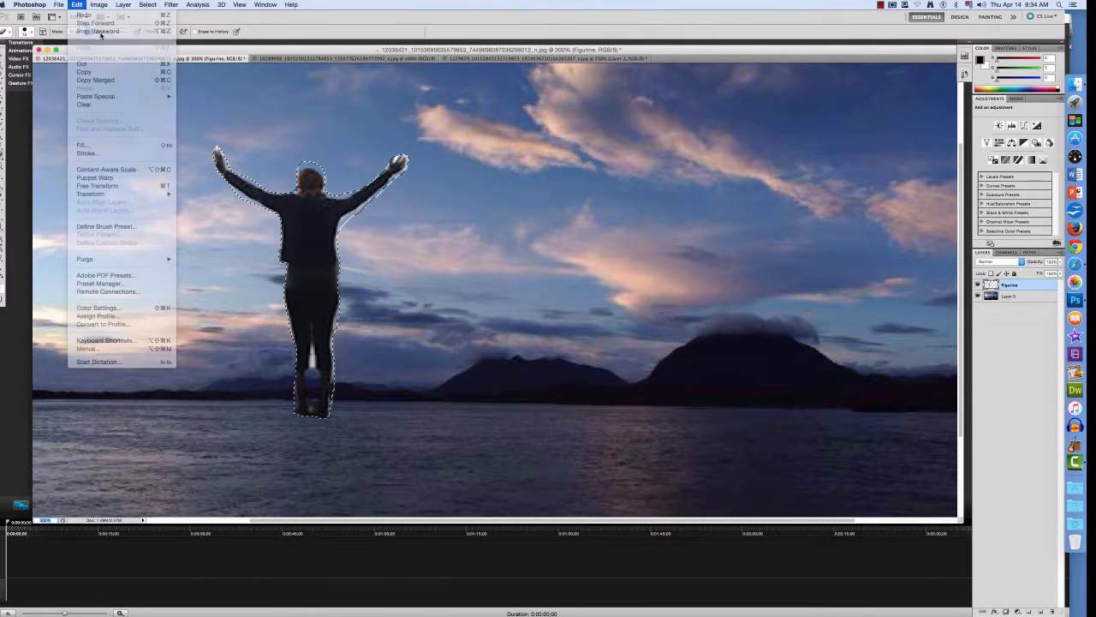
pyautogui.click(96, 31)
pyautogui.click(77, 6)
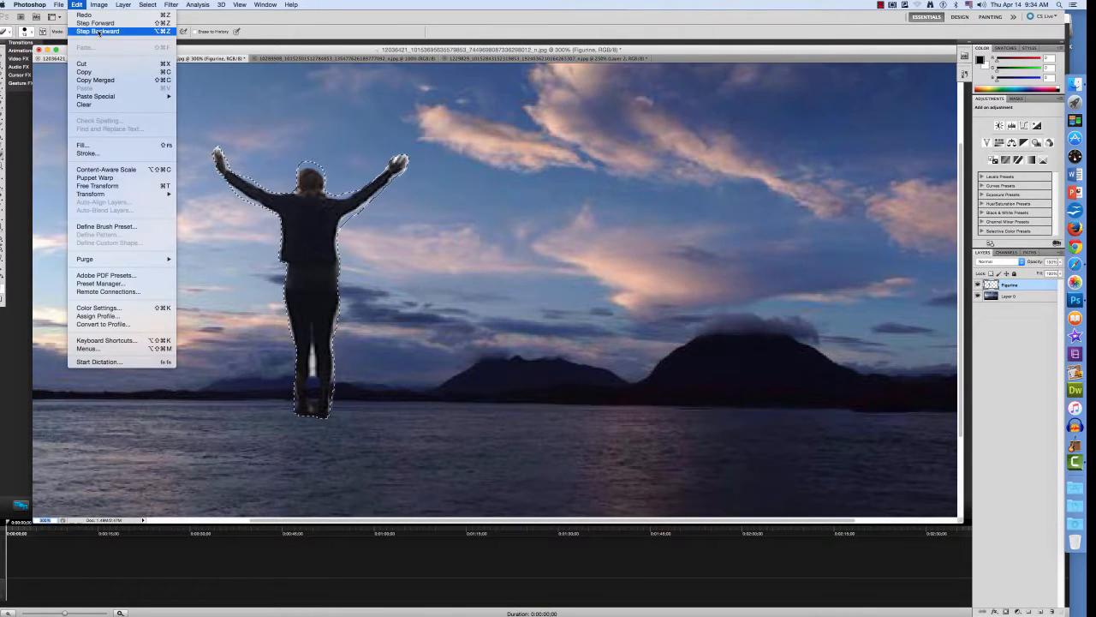
pyautogui.click(95, 31)
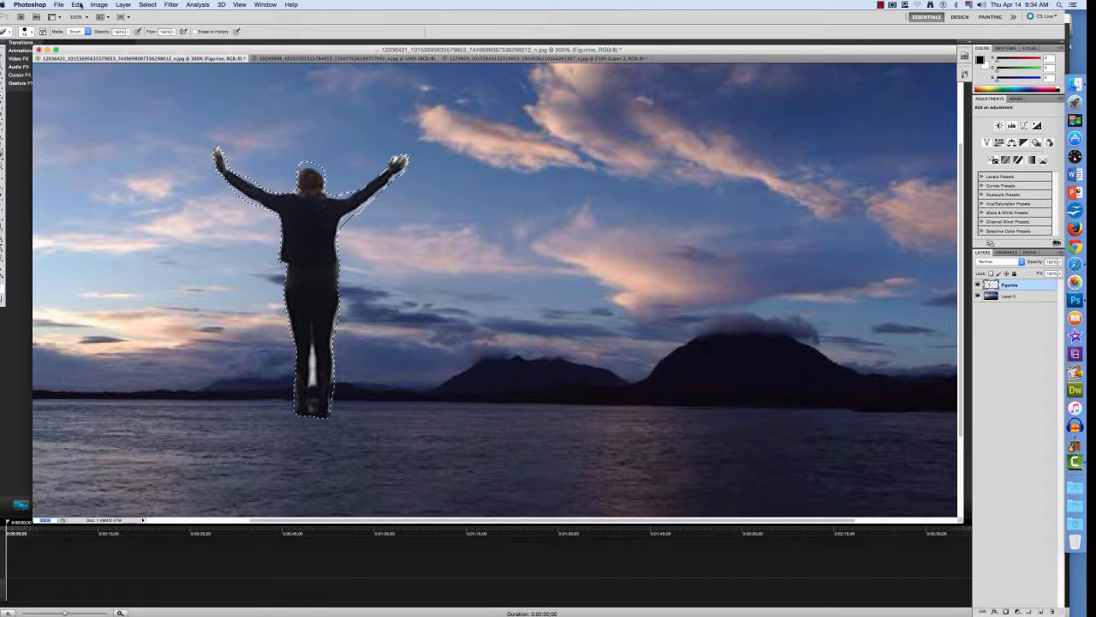
pyautogui.click(77, 5)
pyautogui.click(96, 32)
# Step: Remove the white area between the person's legs with the Magic Eraser tool
pyautogui.click(6, 155)
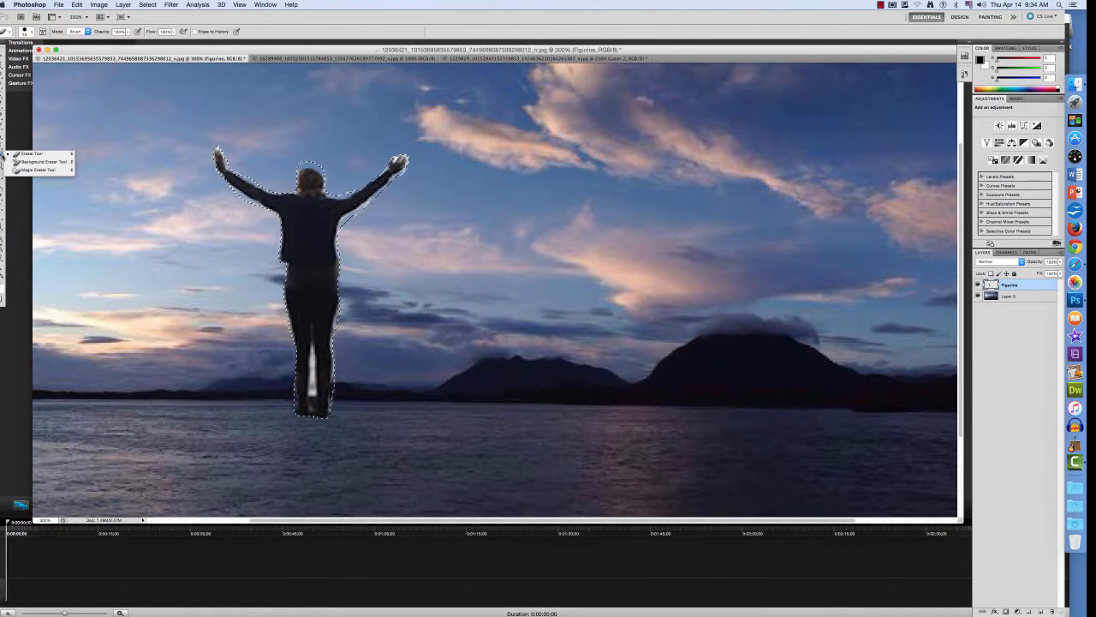
pyautogui.click(2, 157)
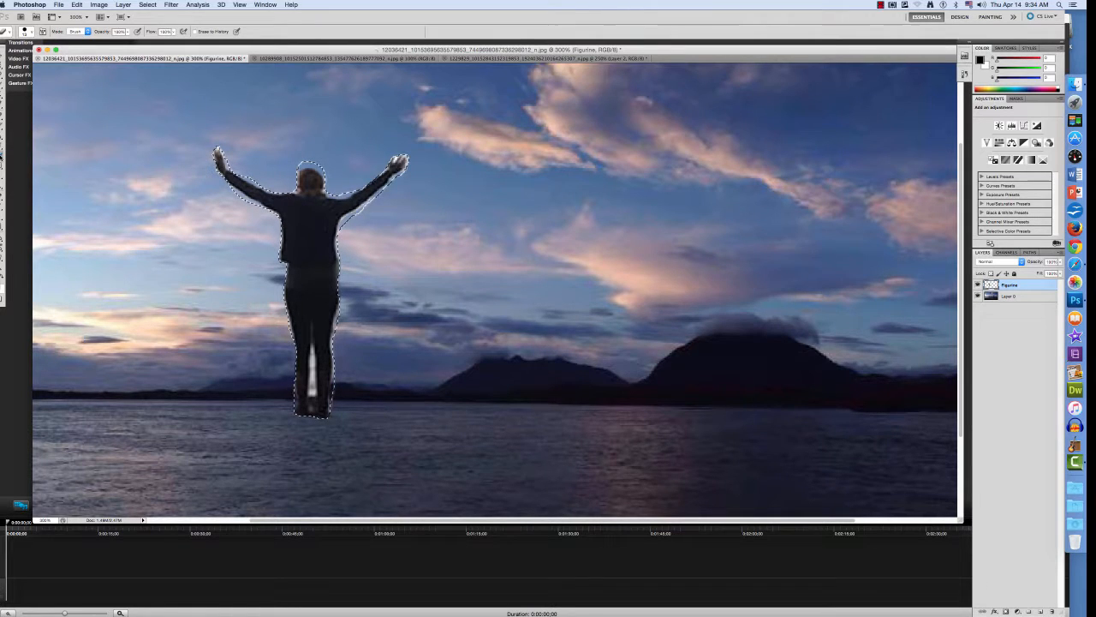
pyautogui.click(2, 156)
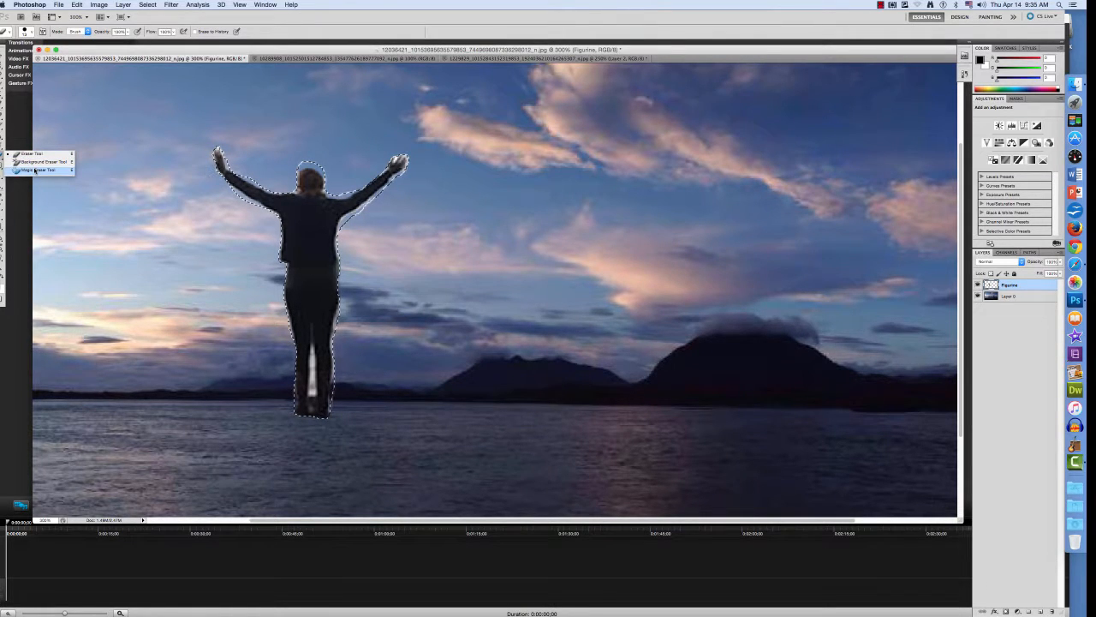
pyautogui.click(34, 170)
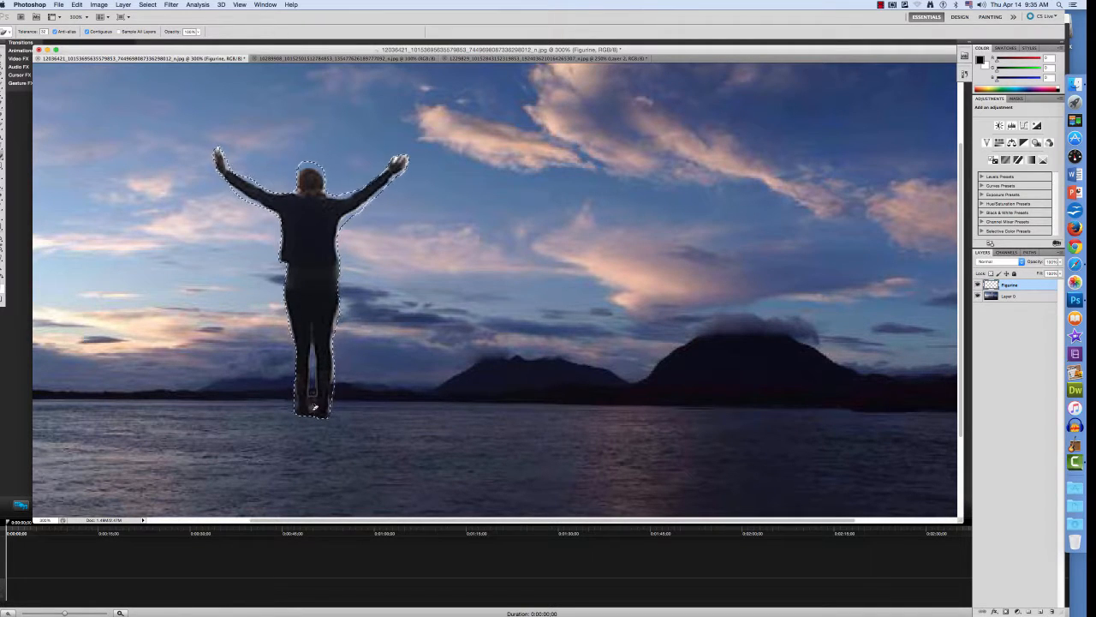
# Step: Try the Magic Eraser on the dark patch between the feet, undo it and return to the regular Eraser tool
pyautogui.click(315, 410)
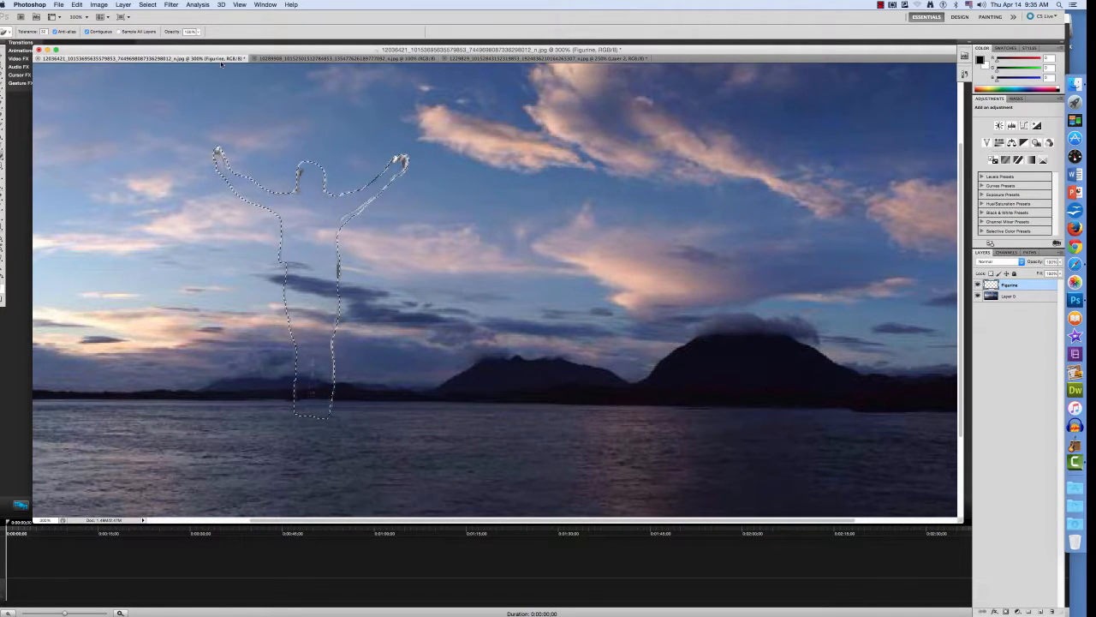
pyautogui.click(77, 5)
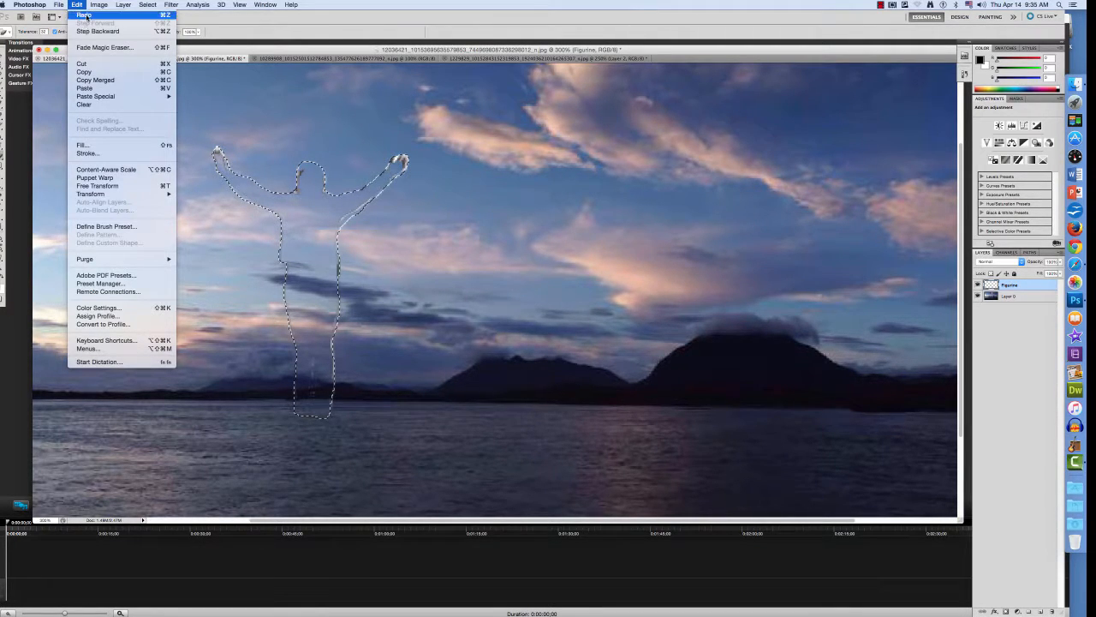
pyautogui.click(77, 6)
pyautogui.click(77, 5)
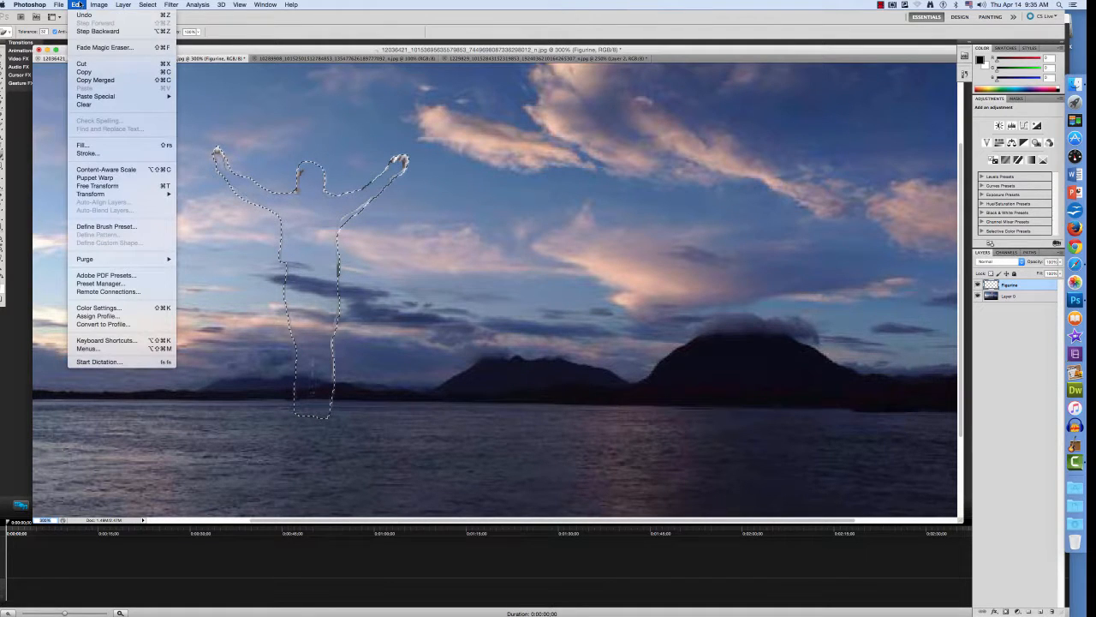
pyautogui.click(94, 22)
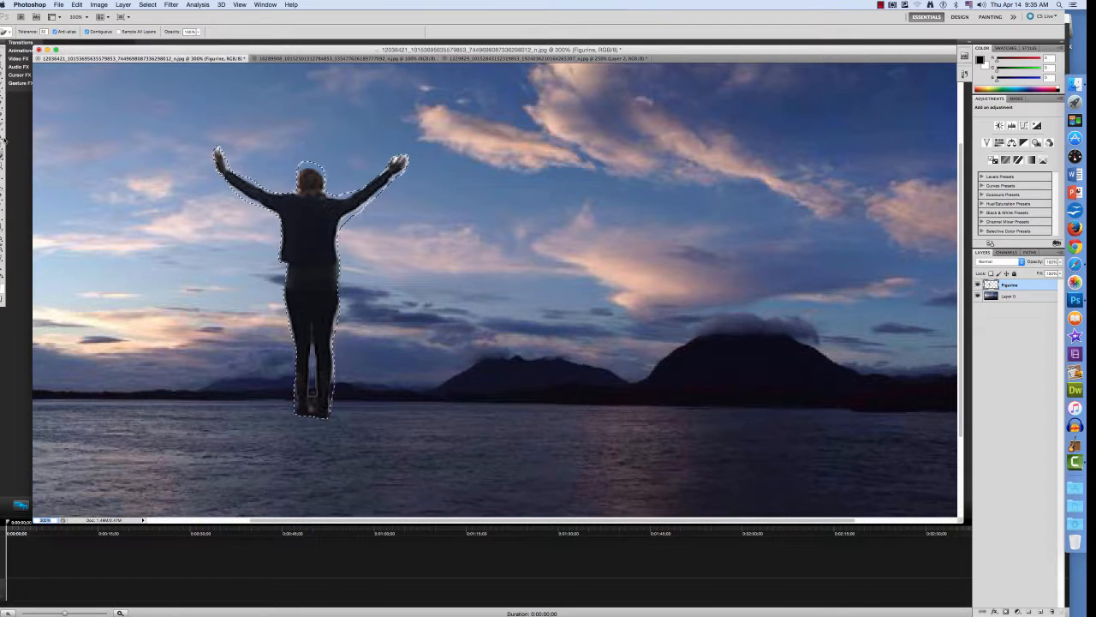
pyautogui.moveTo(2, 158); pyautogui.dragTo(23, 160)
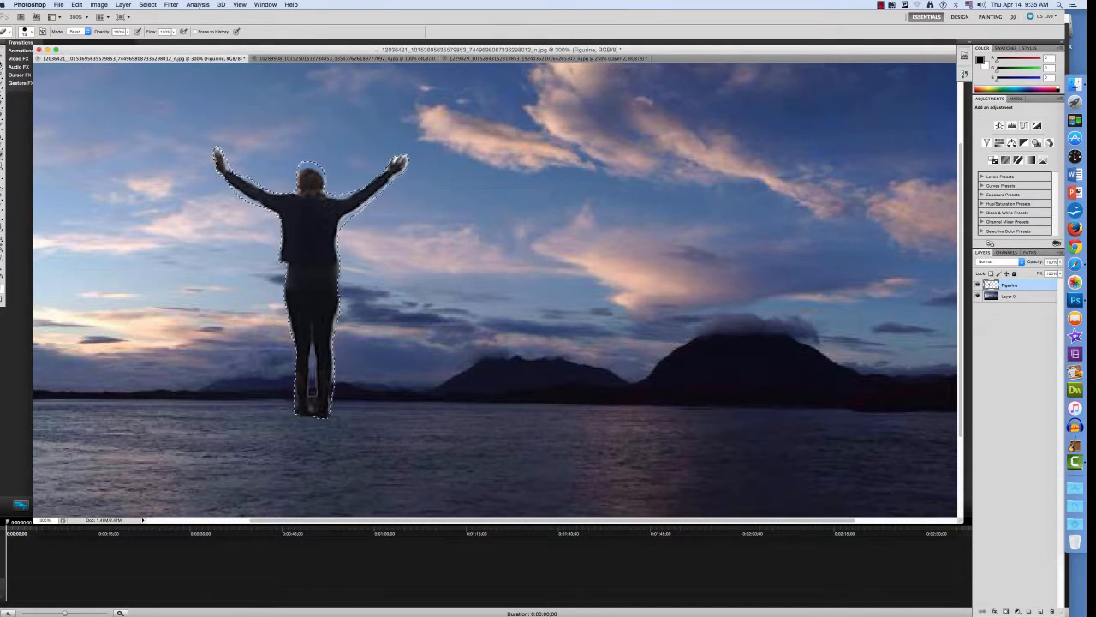
# Step: Return the view to 100% and move the person down and left onto the dark shoreline
pyautogui.click(2, 52)
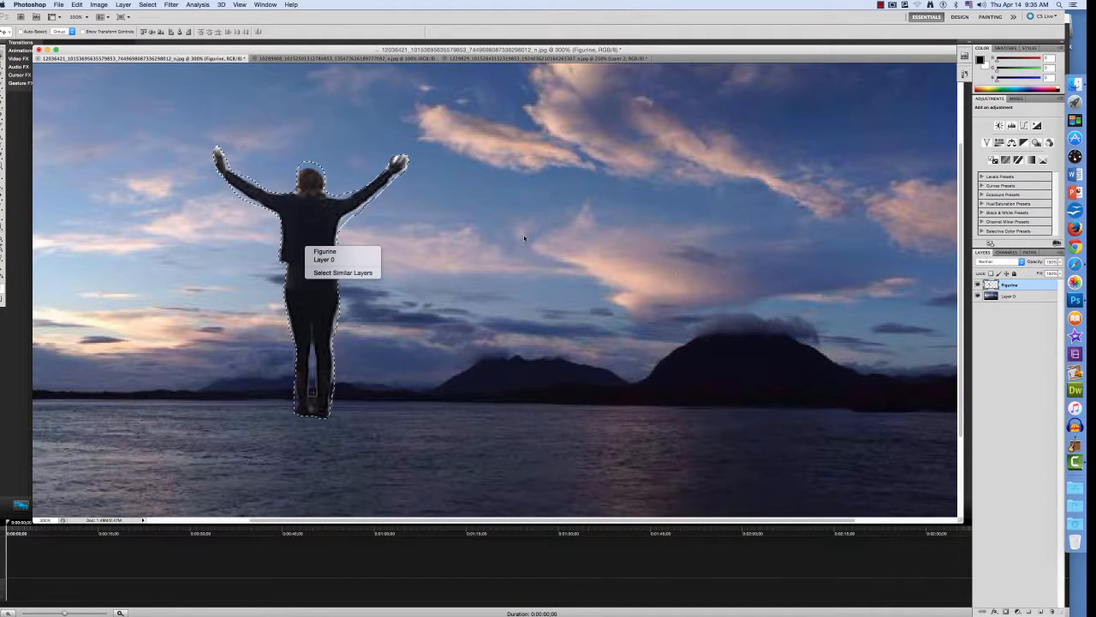
pyautogui.click(53, 521)
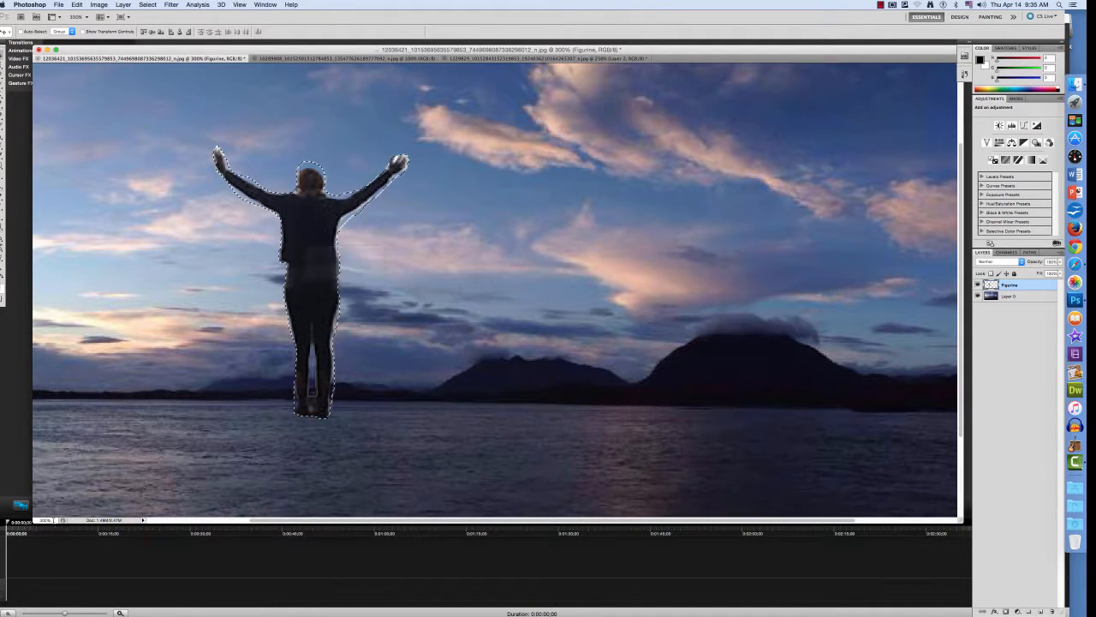
pyautogui.write('100')
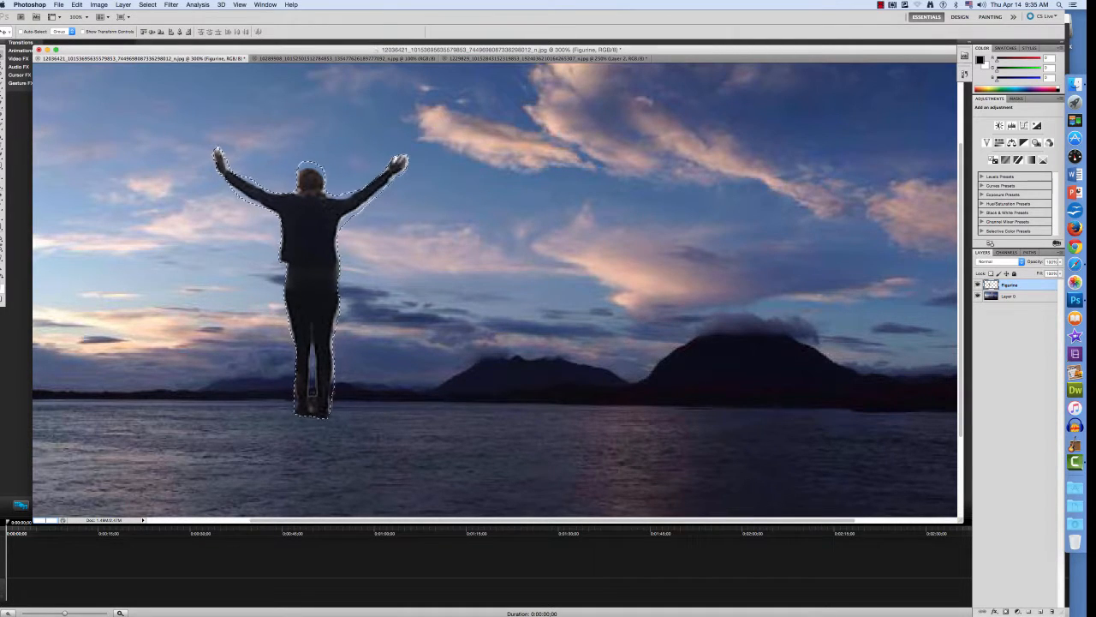
pyautogui.press('Return')
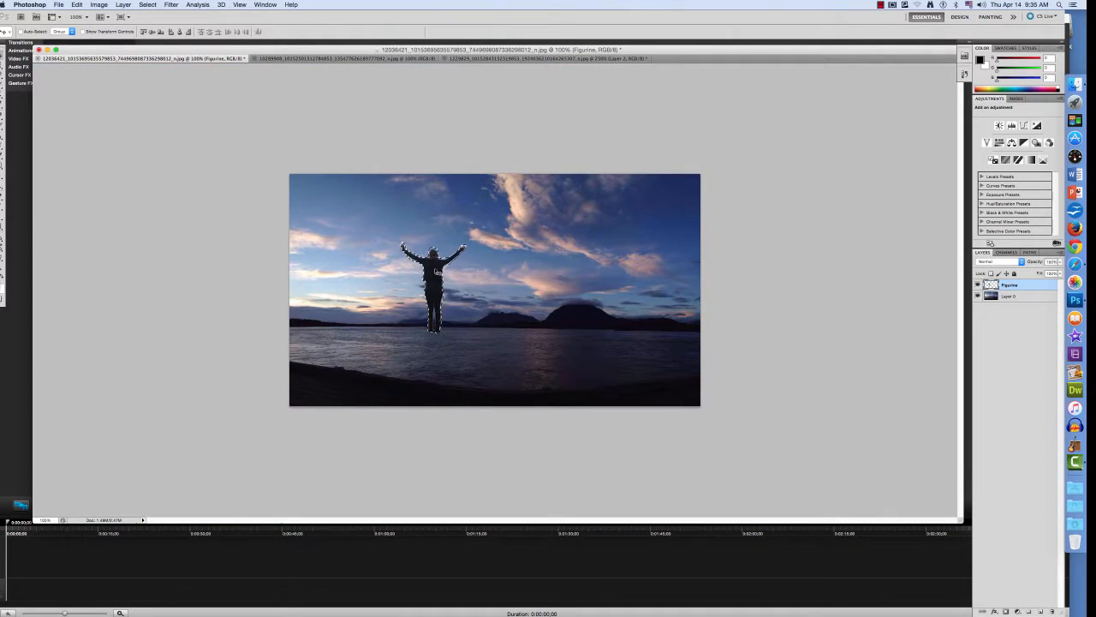
pyautogui.moveTo(434, 270); pyautogui.dragTo(338, 320)
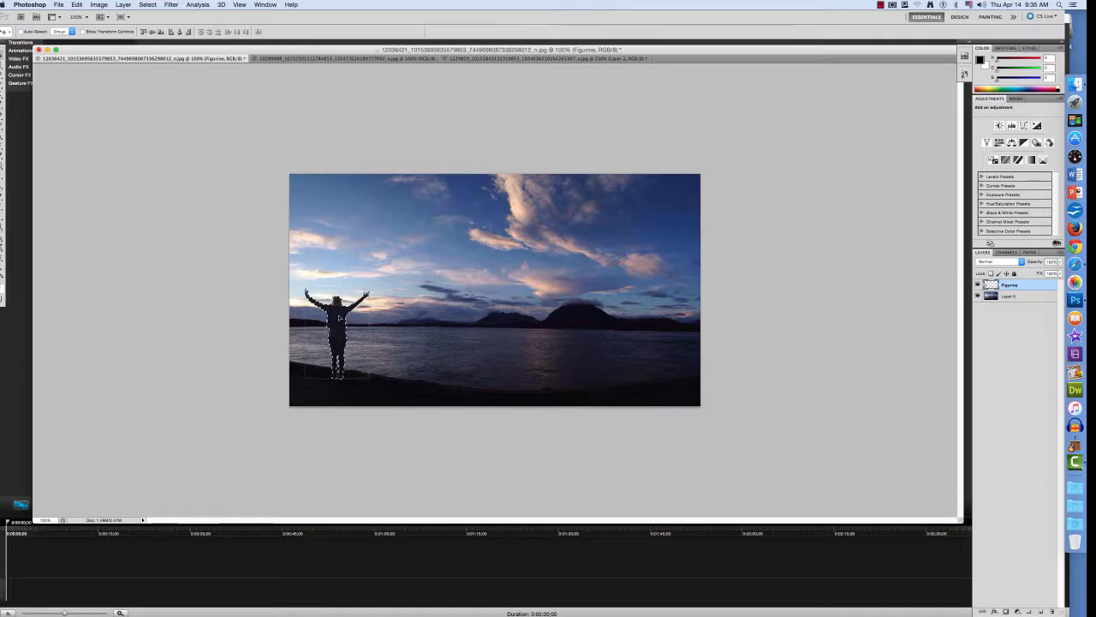
pyautogui.rightClick(338, 320)
pyautogui.click(358, 320)
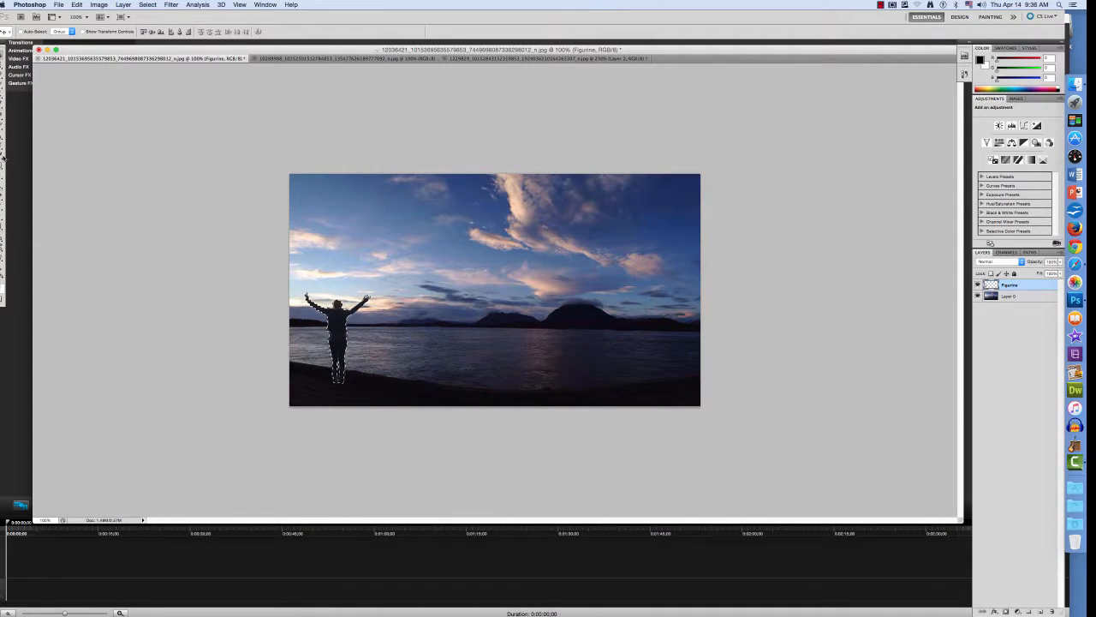
# Step: Deselect the selection around the person
pyautogui.press('m')
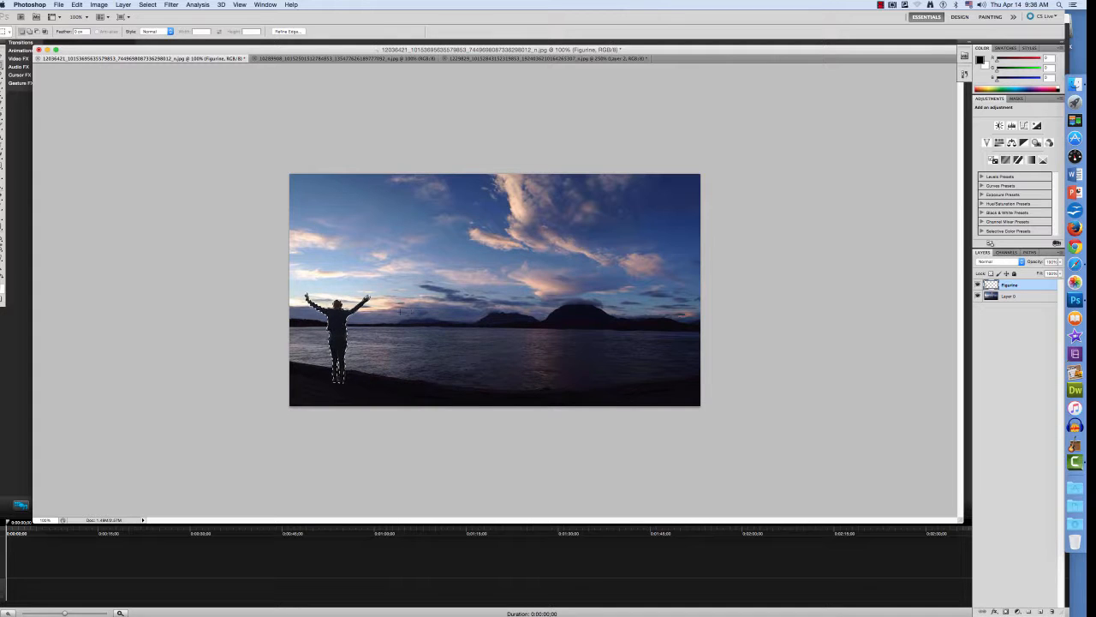
pyautogui.rightClick(363, 360)
pyautogui.click(393, 366)
# Step: Duplicate the Figurine layer as Figurine copy and move the copy just to the right of the original person
pyautogui.press('v')
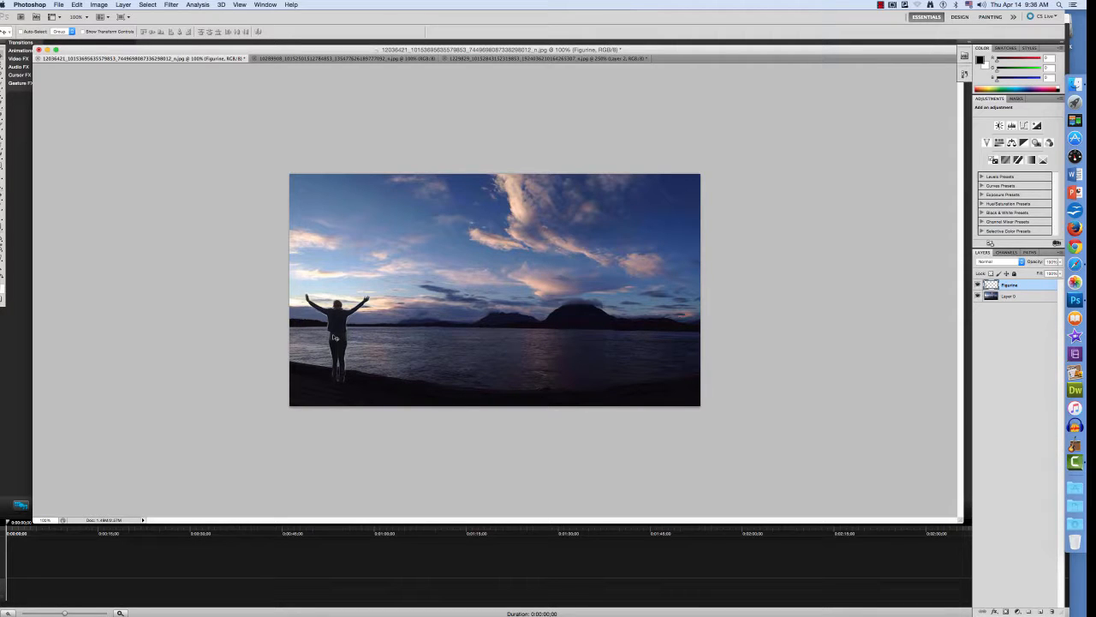
pyautogui.rightClick(1018, 285)
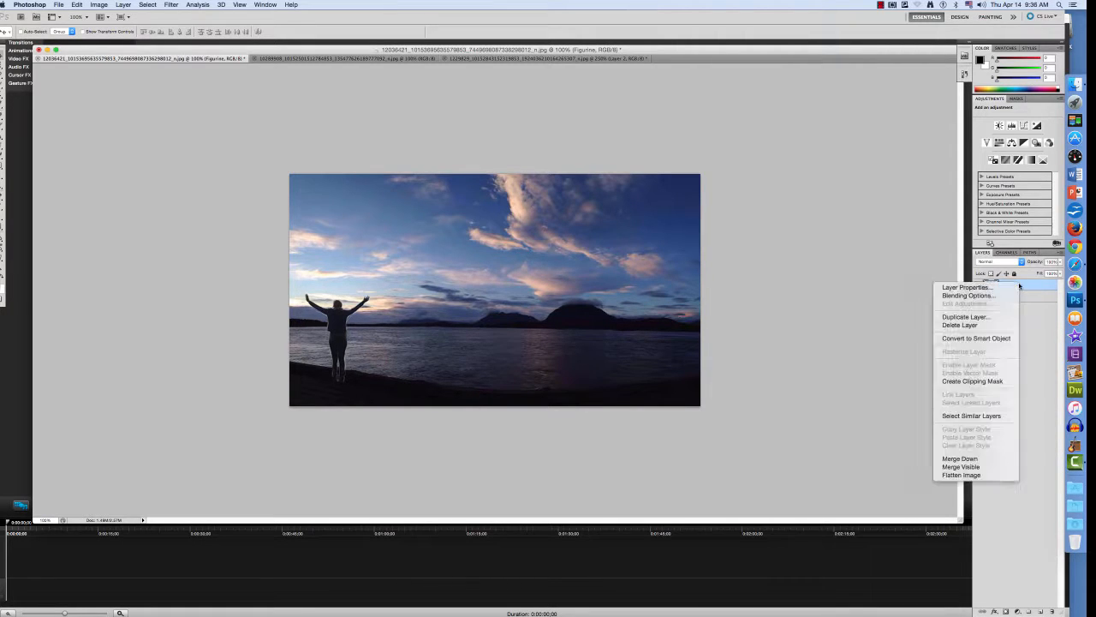
pyautogui.click(989, 317)
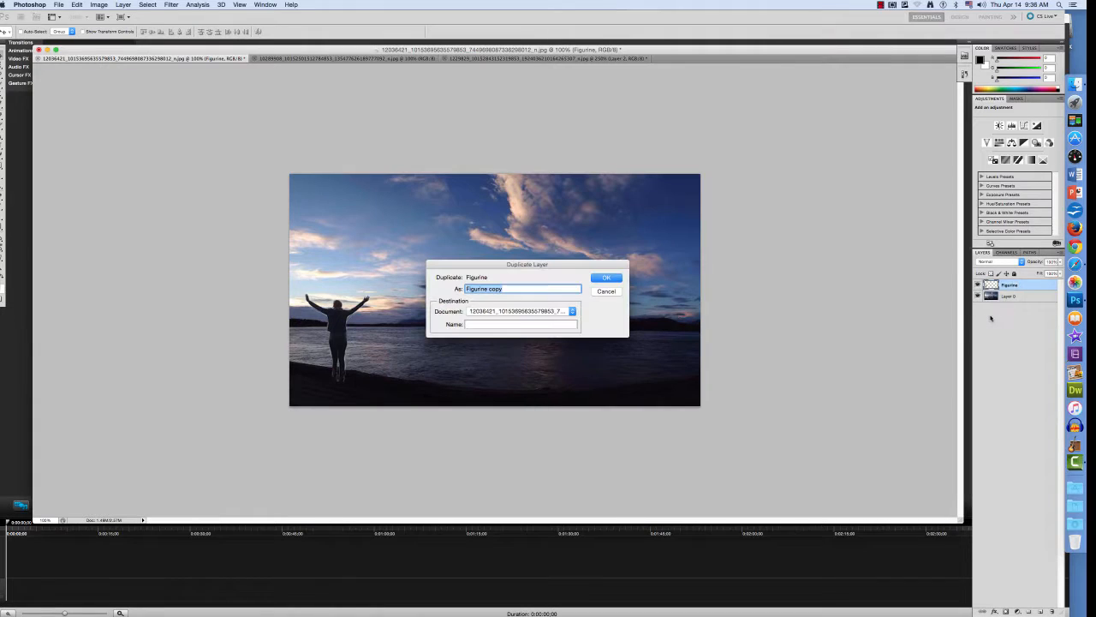
pyautogui.click(606, 277)
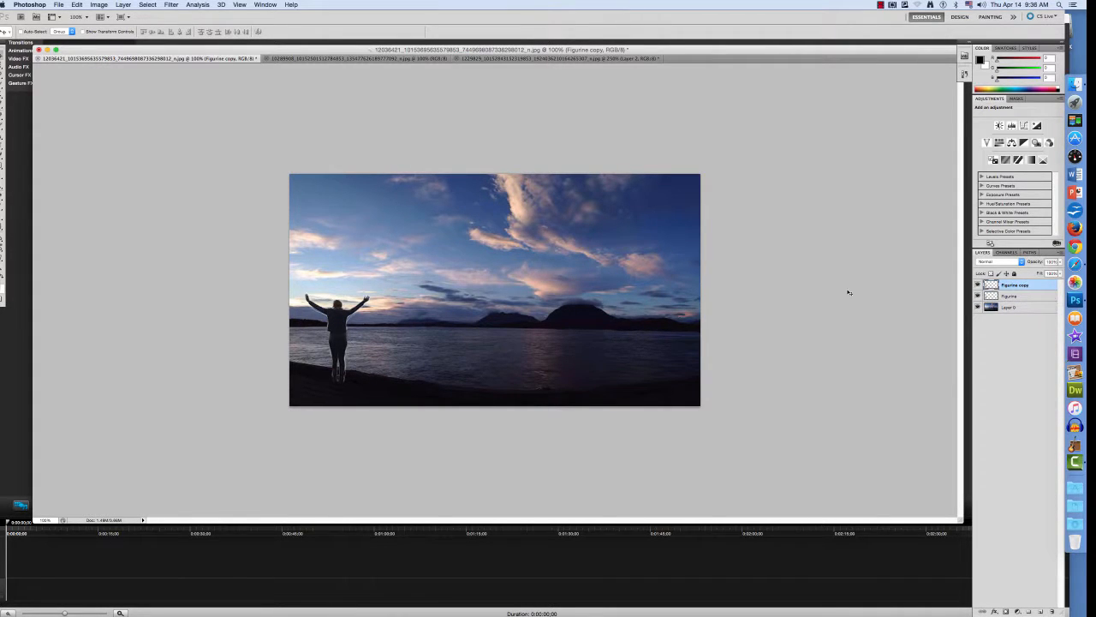
pyautogui.moveTo(409, 295); pyautogui.dragTo(398, 322)
# Step: Select a rectangular area around the second figure with the Rectangular Marquee and deselect it
pyautogui.press('m')
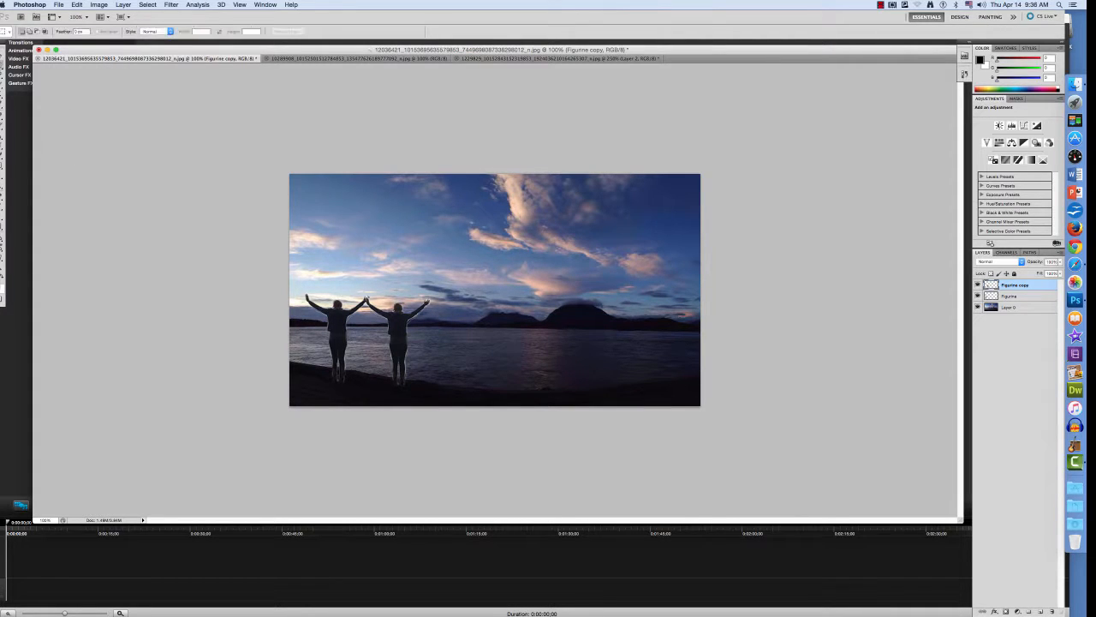
pyautogui.moveTo(361, 297); pyautogui.dragTo(446, 389)
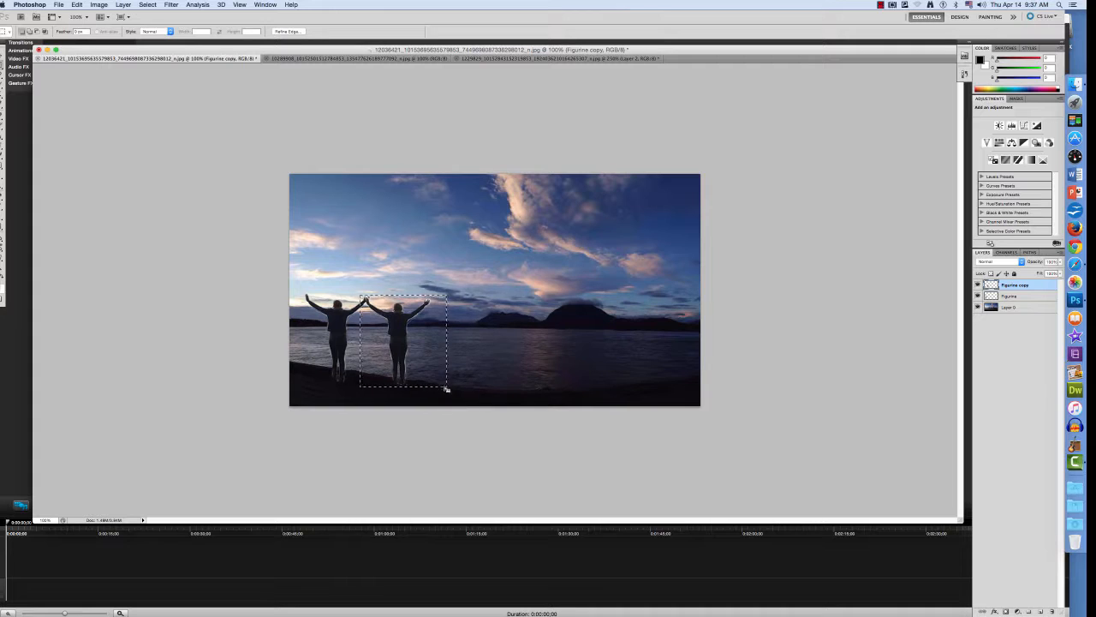
pyautogui.rightClick(431, 333)
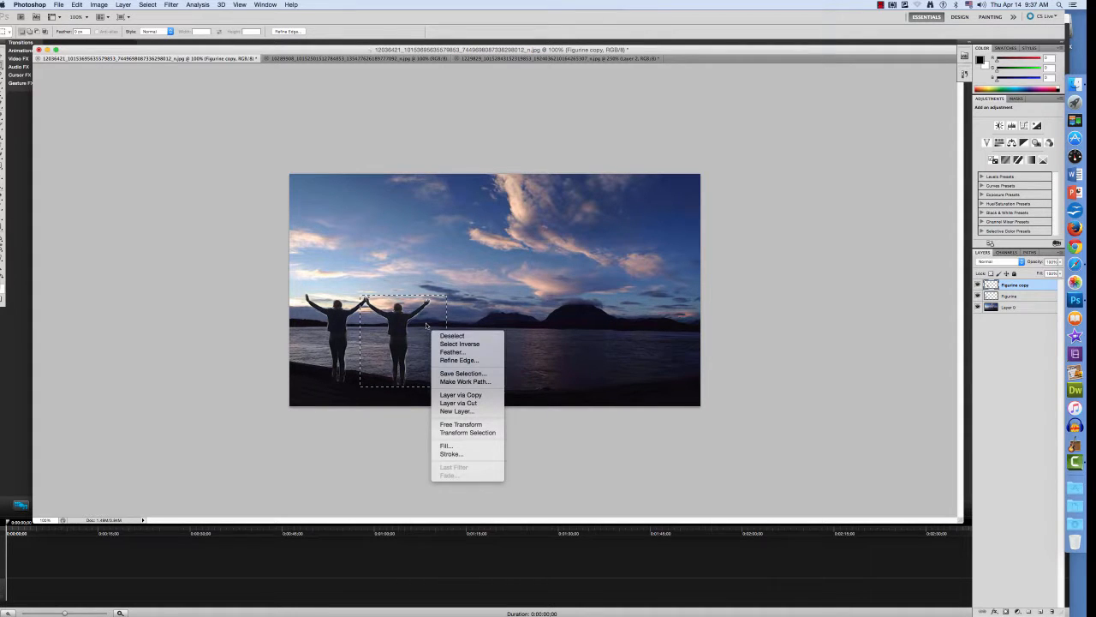
pyautogui.click(428, 329)
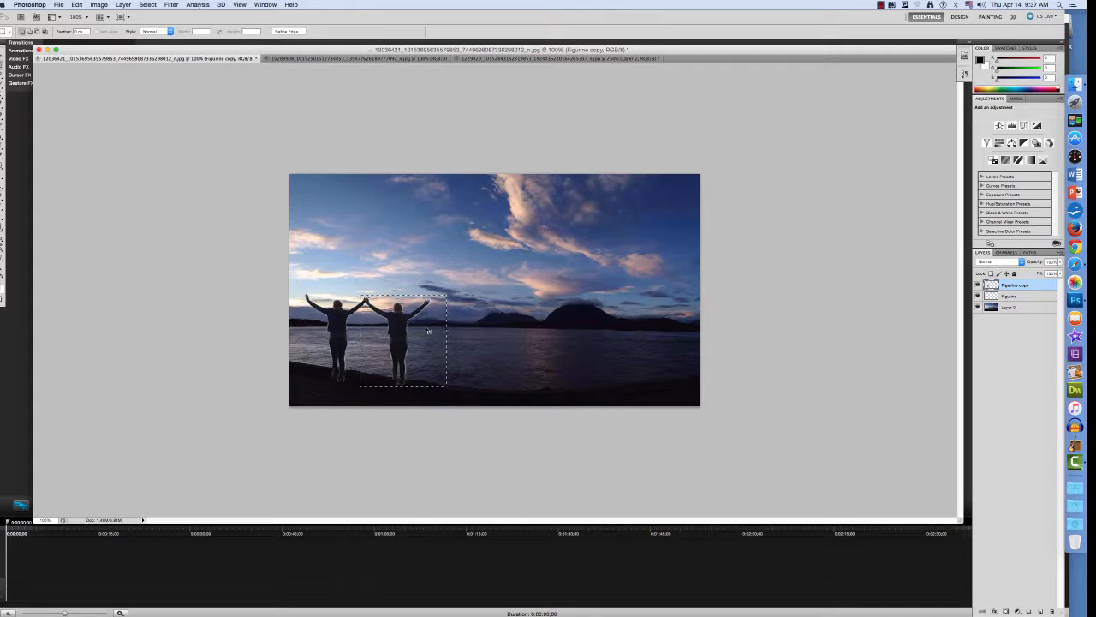
pyautogui.press('super+d')
# Step: Select the entire canvas, deselect it and return to the Move tool
pyautogui.press('super+a')
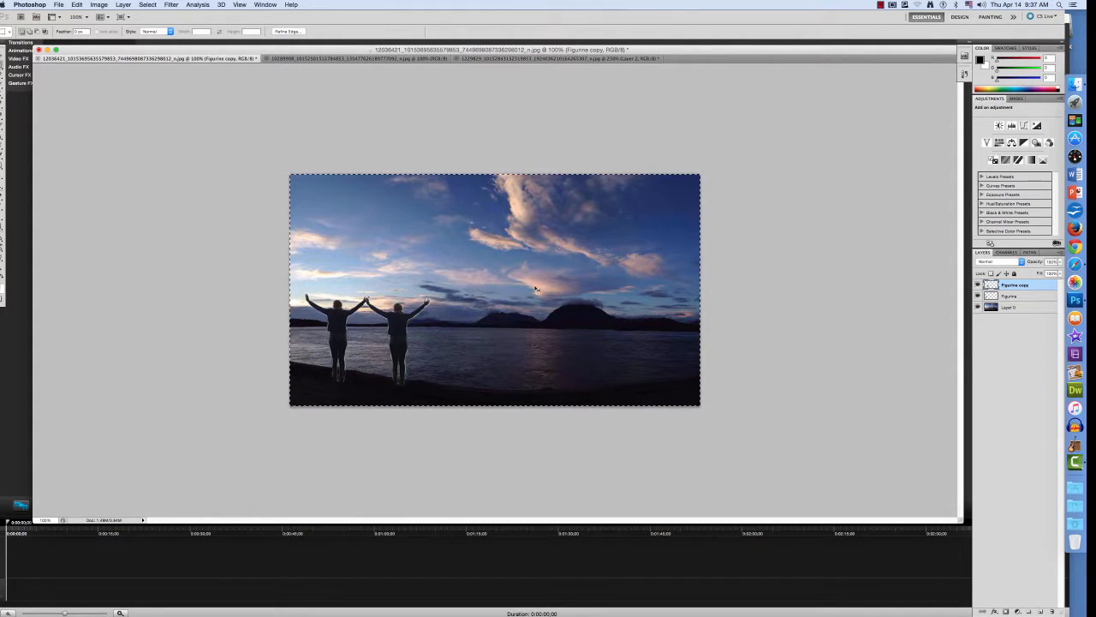
pyautogui.press('super+d')
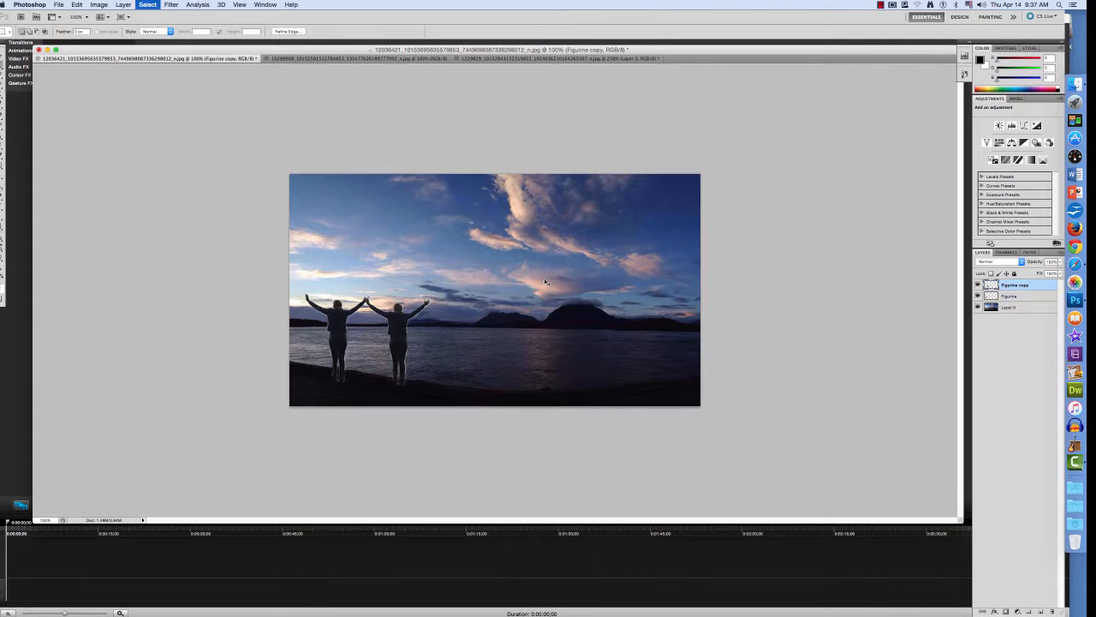
pyautogui.press('super+a')
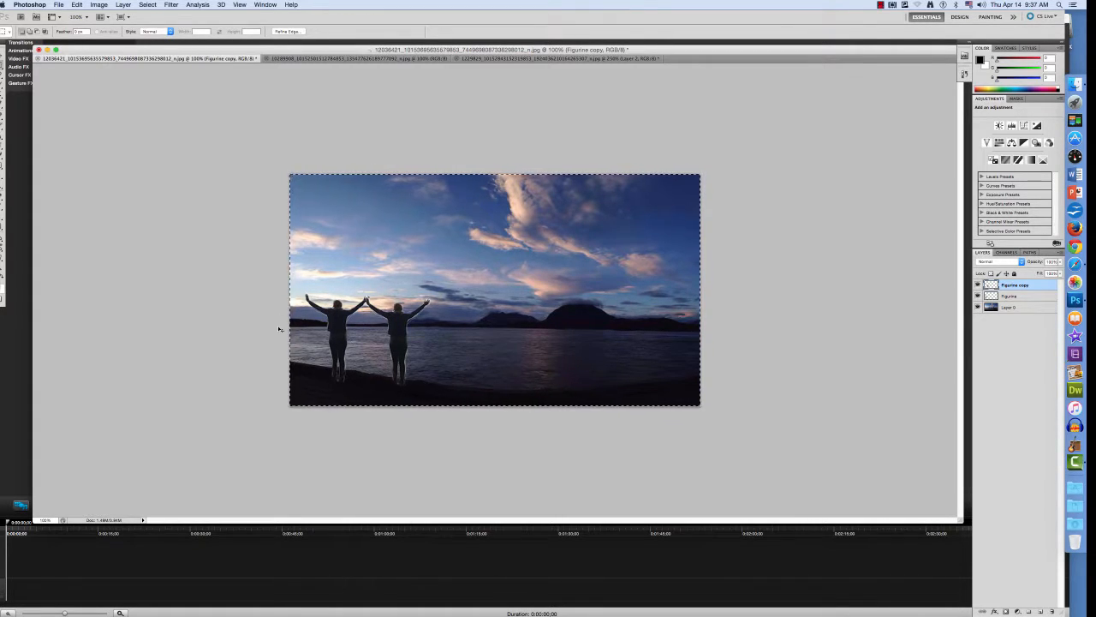
pyautogui.click(621, 409)
pyautogui.press('v')
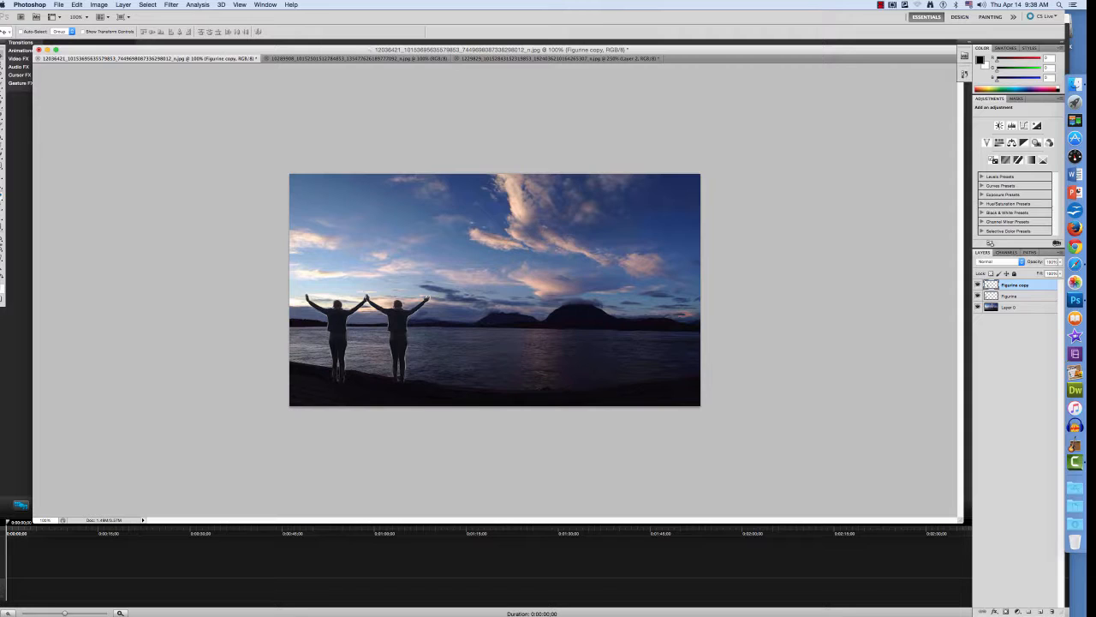
# Step: Try the Pen tool in the sky right of the bright cloud and undo the anchor points placed there
pyautogui.press('p')
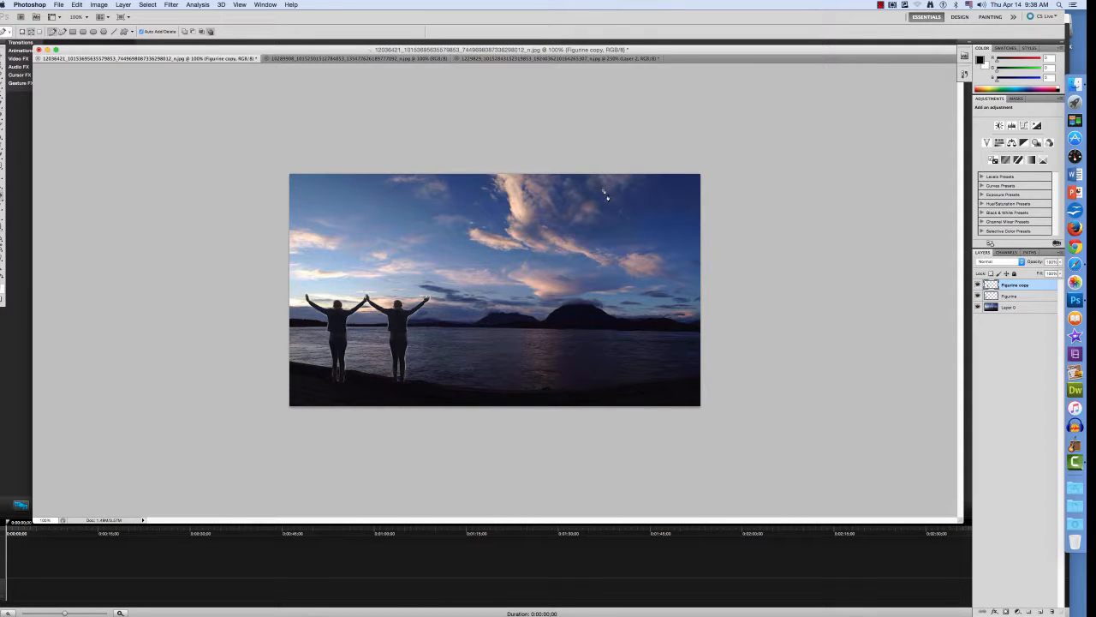
pyautogui.click(77, 5)
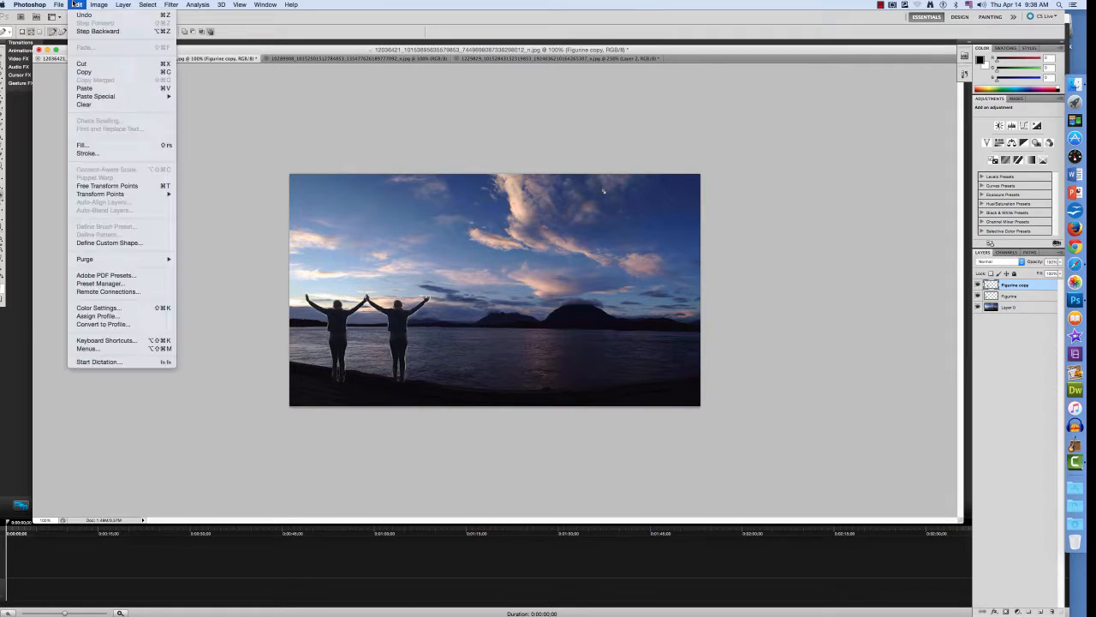
pyautogui.click(87, 14)
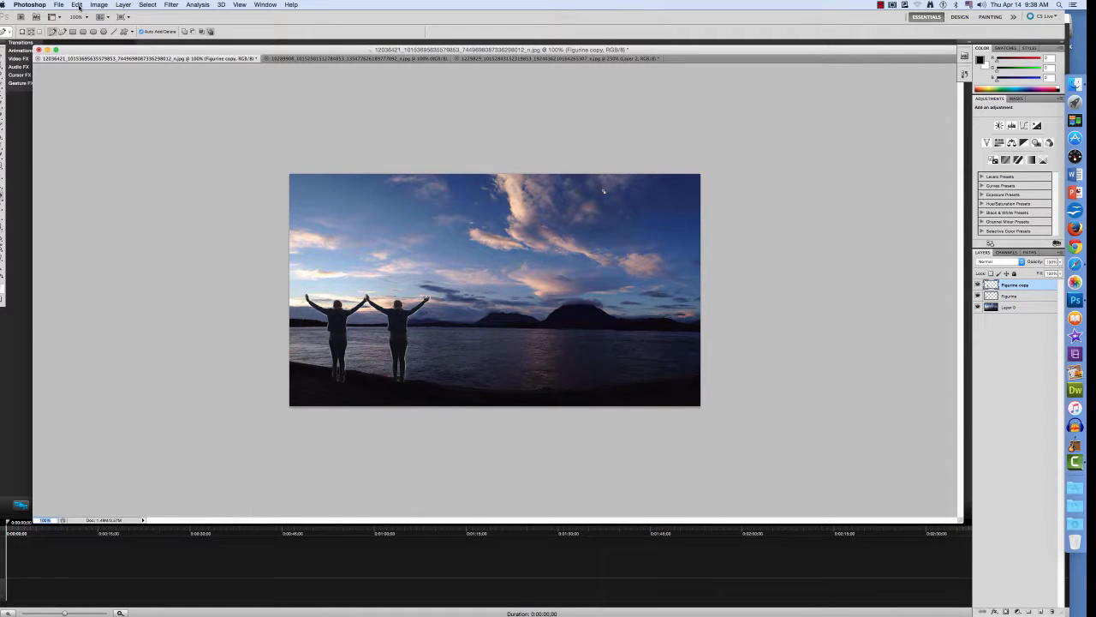
pyautogui.click(77, 4)
pyautogui.click(96, 31)
pyautogui.click(77, 4)
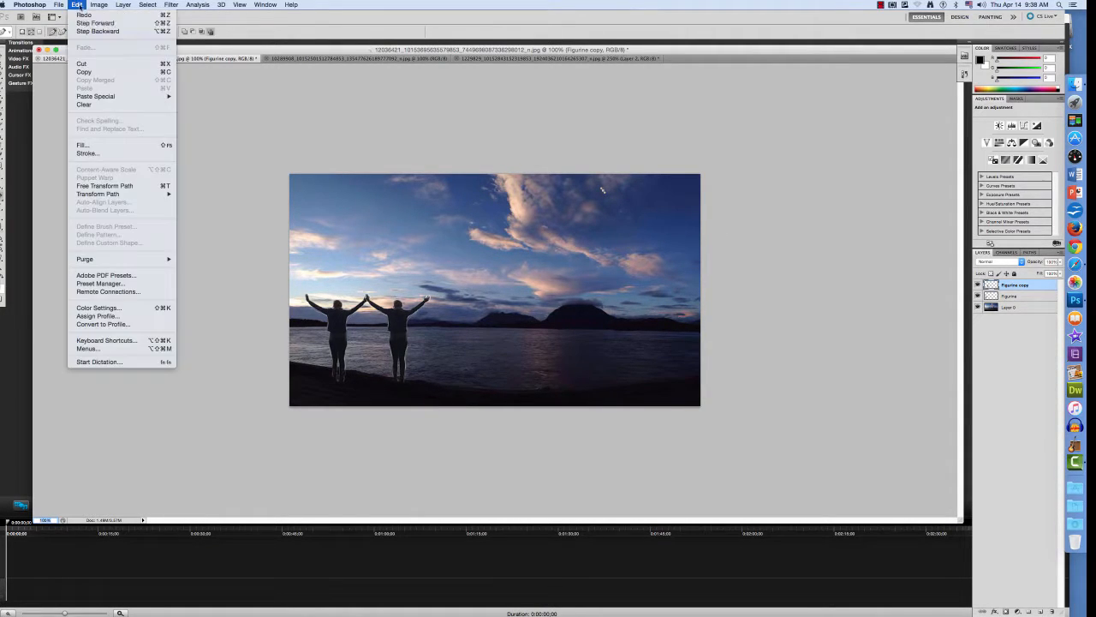
pyautogui.click(96, 31)
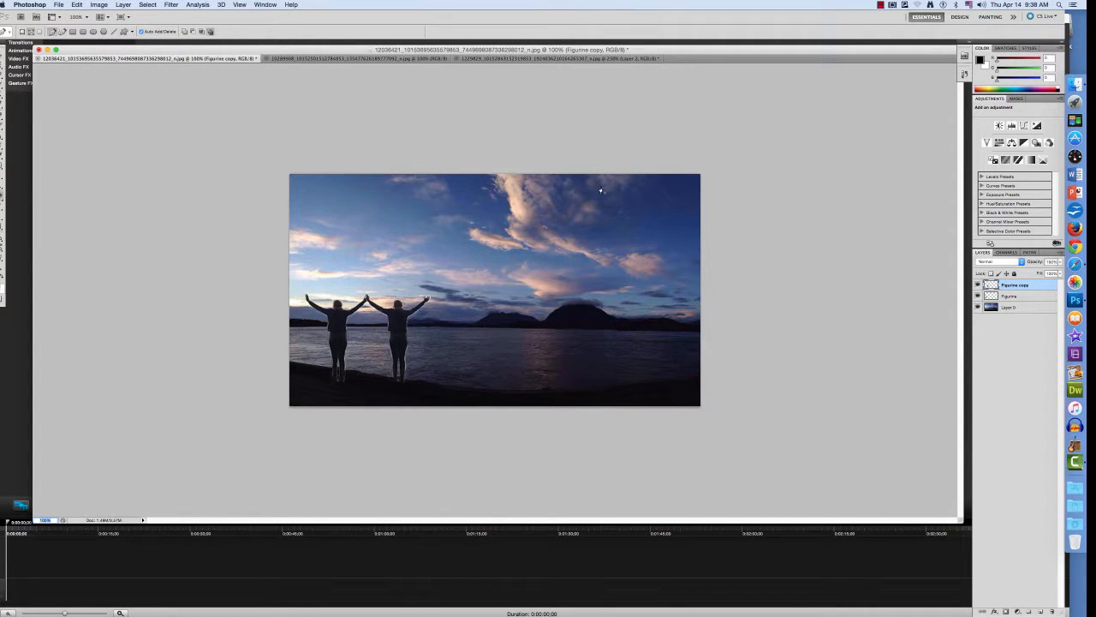
# Step: Draw a closed trial path with curved segments in the sky right of the bright cloud and delete the path
pyautogui.click(600, 187)
pyautogui.moveTo(625, 216); pyautogui.dragTo(604, 244)
pyautogui.moveTo(602, 241); pyautogui.dragTo(624, 221)
pyautogui.click(601, 192)
pyautogui.rightClick(620, 200)
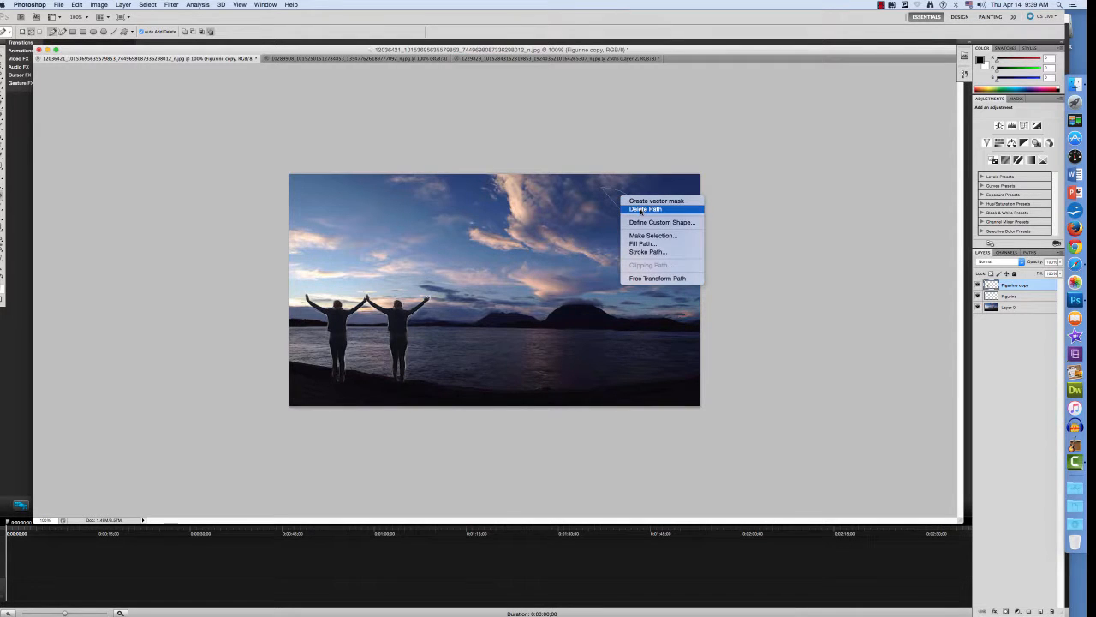
pyautogui.click(641, 210)
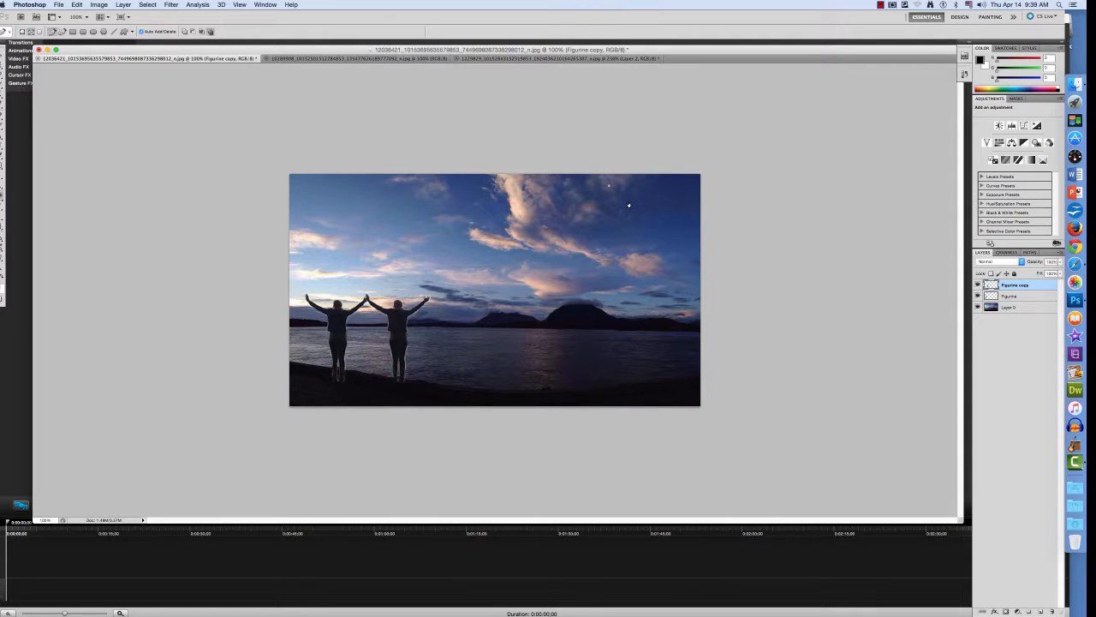
# Step: Try a curved path whose second segment keeps the direction handle, and step back to before the second anchor point
pyautogui.moveTo(631, 206); pyautogui.dragTo(609, 217)
pyautogui.click(598, 203)
pyautogui.moveTo(598, 206)
pyautogui.mouseDown()
pyautogui.moveTo(606, 210)
pyautogui.moveTo(580, 215)
pyautogui.moveTo(593, 193)
pyautogui.moveTo(580, 195)
pyautogui.moveTo(599, 204)
pyautogui.mouseUp()
pyautogui.click(78, 6)
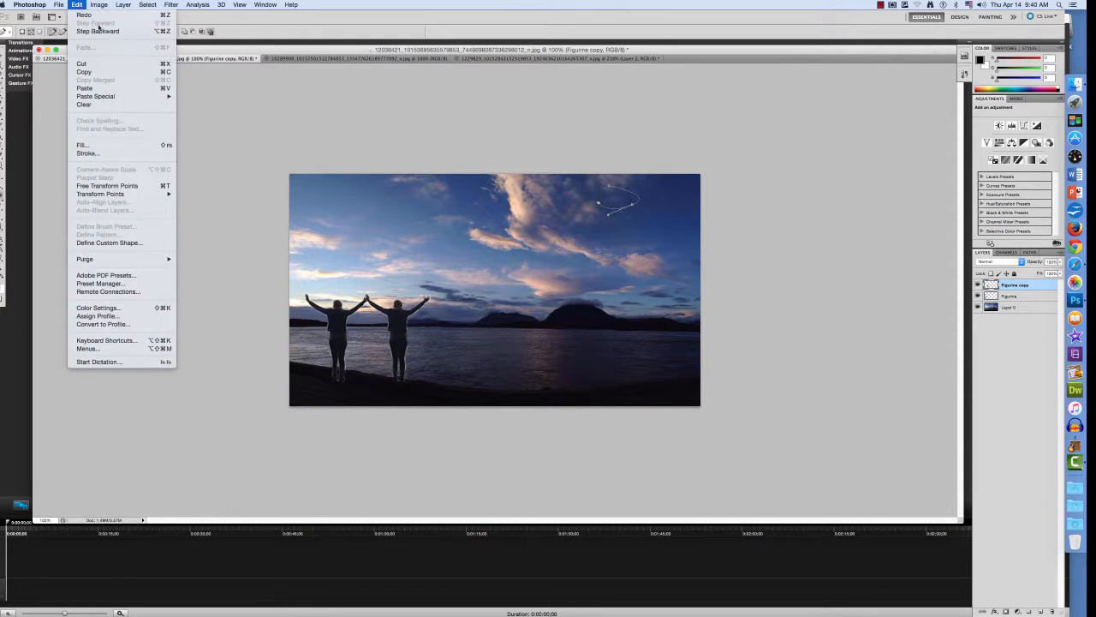
pyautogui.click(98, 33)
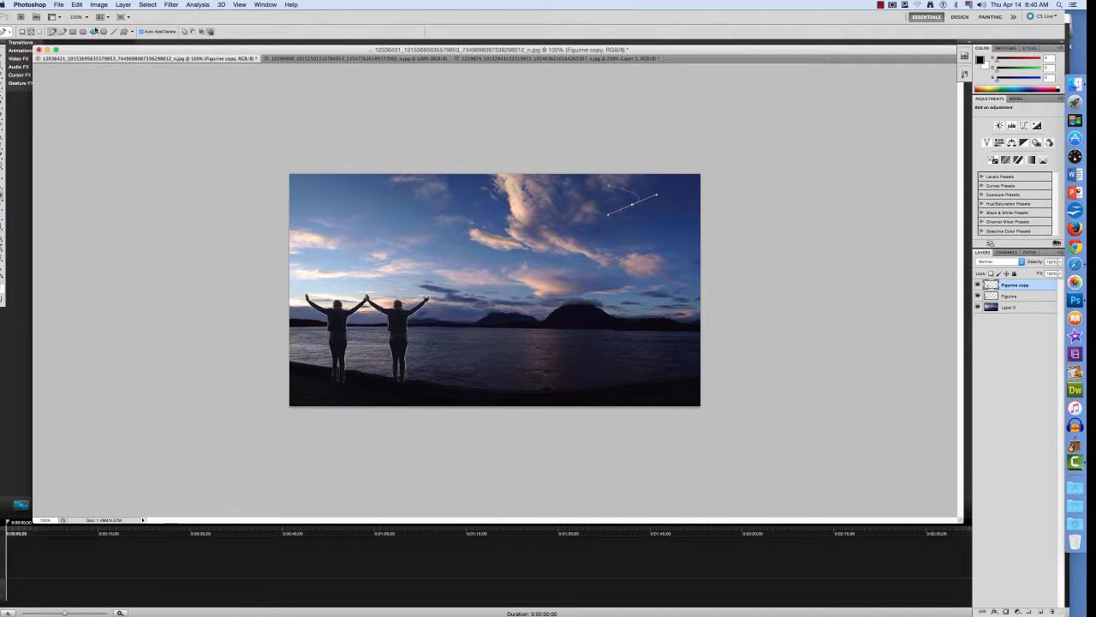
pyautogui.click(77, 5)
pyautogui.click(98, 33)
# Step: Draw a small closed crescent-shaped path in the sky, removing the outgoing direction handle at its second anchor point
pyautogui.moveTo(631, 207); pyautogui.dragTo(620, 229)
pyautogui.keyDown('alt'); pyautogui.click(631, 207); pyautogui.keyUp('alt')
pyautogui.moveTo(610, 189)
pyautogui.mouseDown()
pyautogui.moveTo(593, 184)
pyautogui.moveTo(602, 190)
pyautogui.mouseUp()
pyautogui.click(608, 190)
# Step: Fill the crescent path with Black in Normal mode at 100% opacity on the Figurine copy layer
pyautogui.rightClick(624, 195)
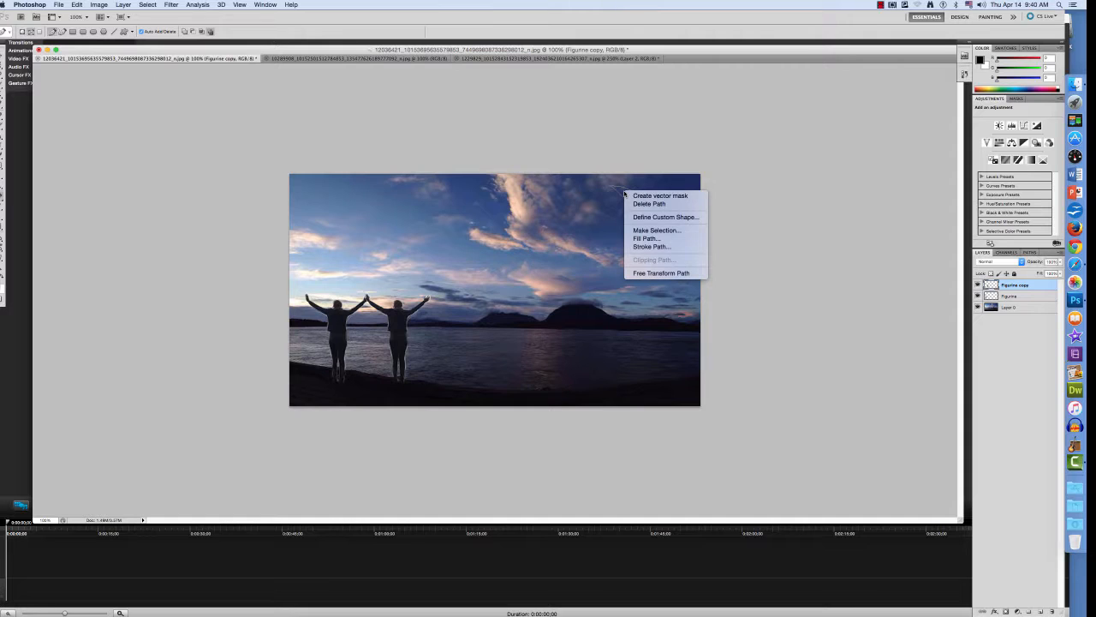
pyautogui.click(647, 240)
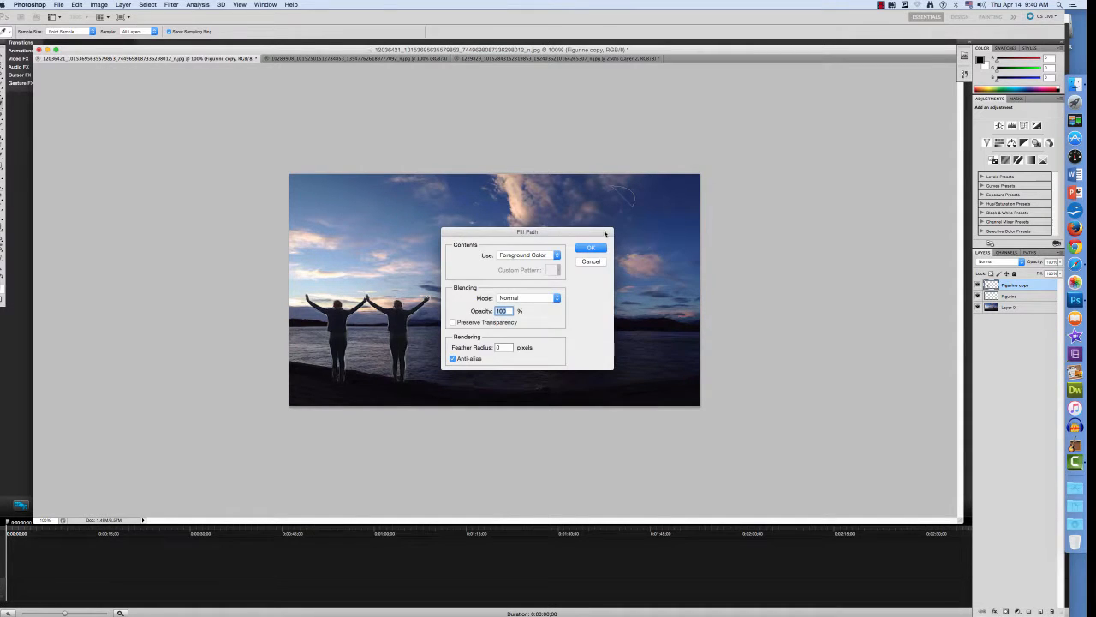
pyautogui.click(538, 256)
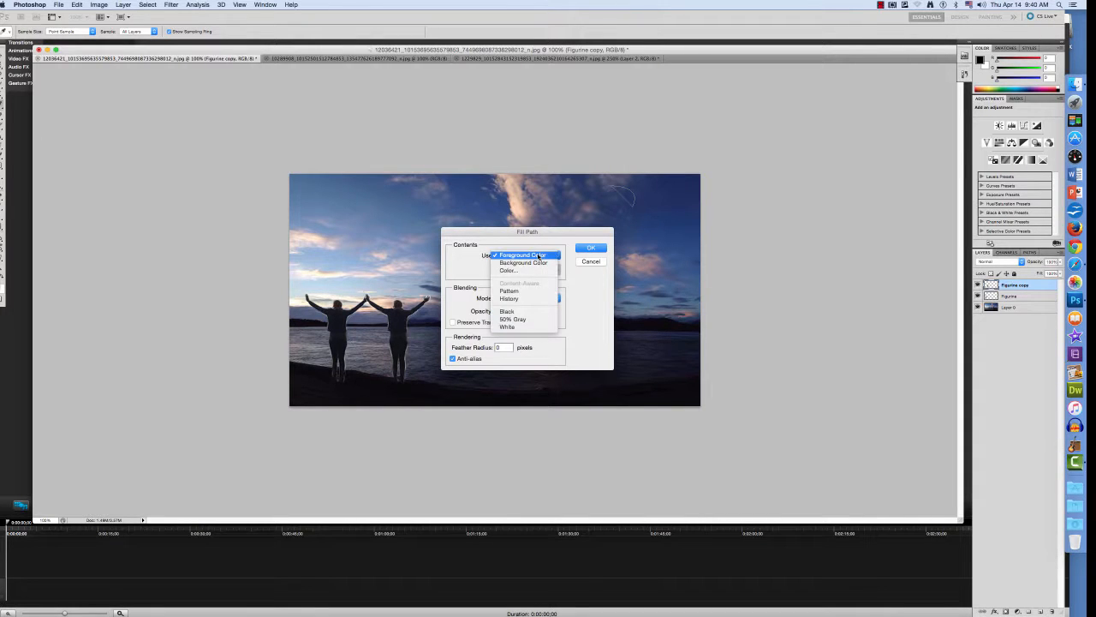
pyautogui.click(525, 312)
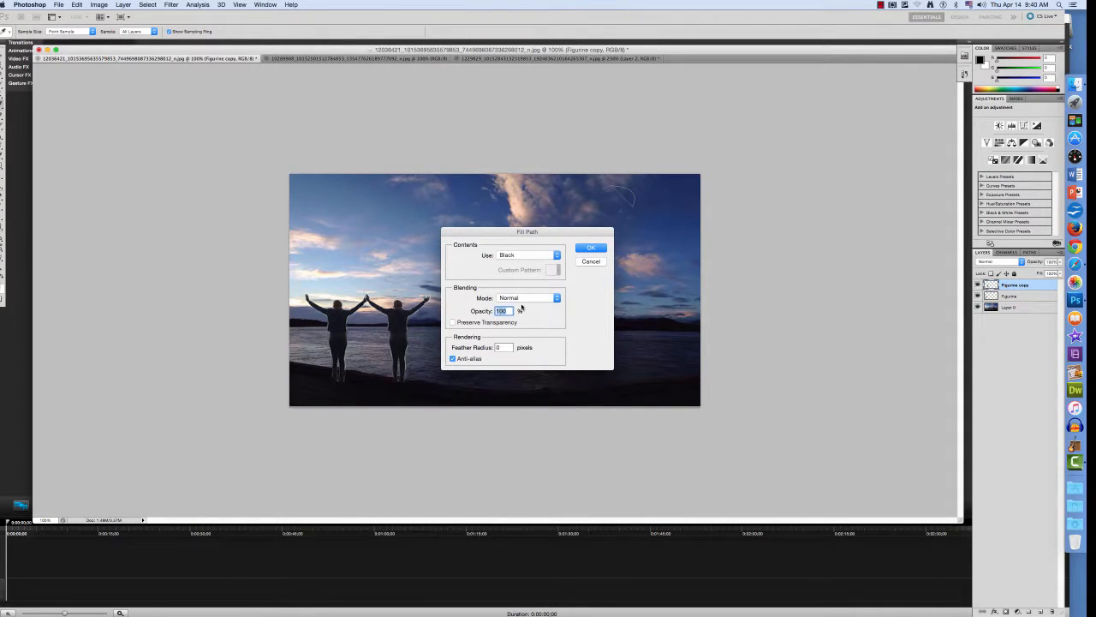
pyautogui.click(590, 249)
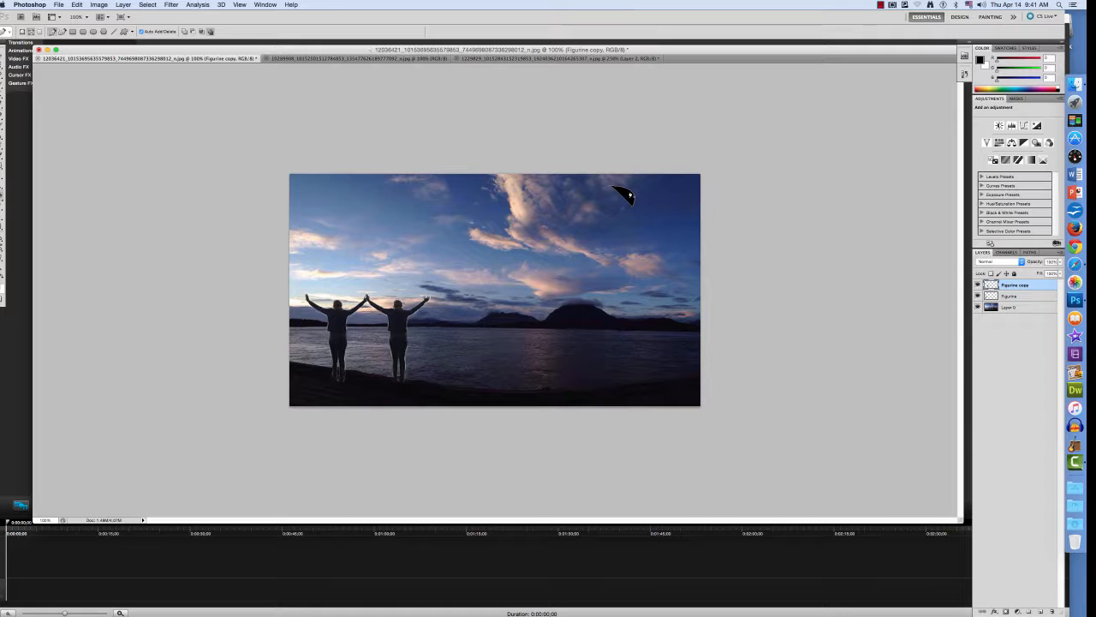
# Step: Delete the path around the black crescent and undo the stray anchor point placed inside it
pyautogui.rightClick(628, 197)
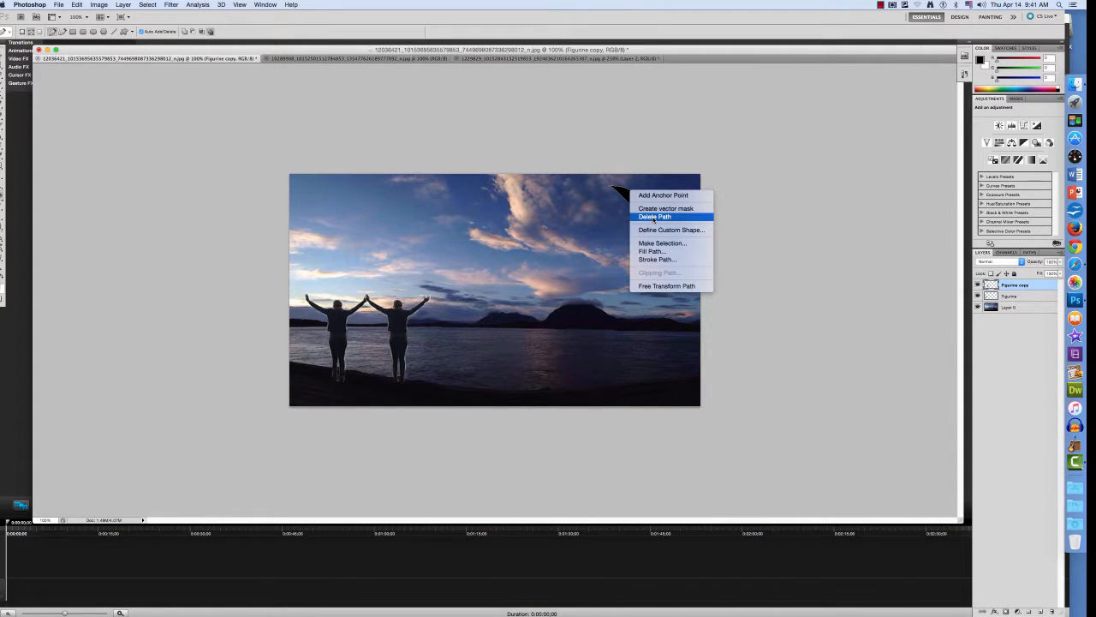
pyautogui.click(654, 217)
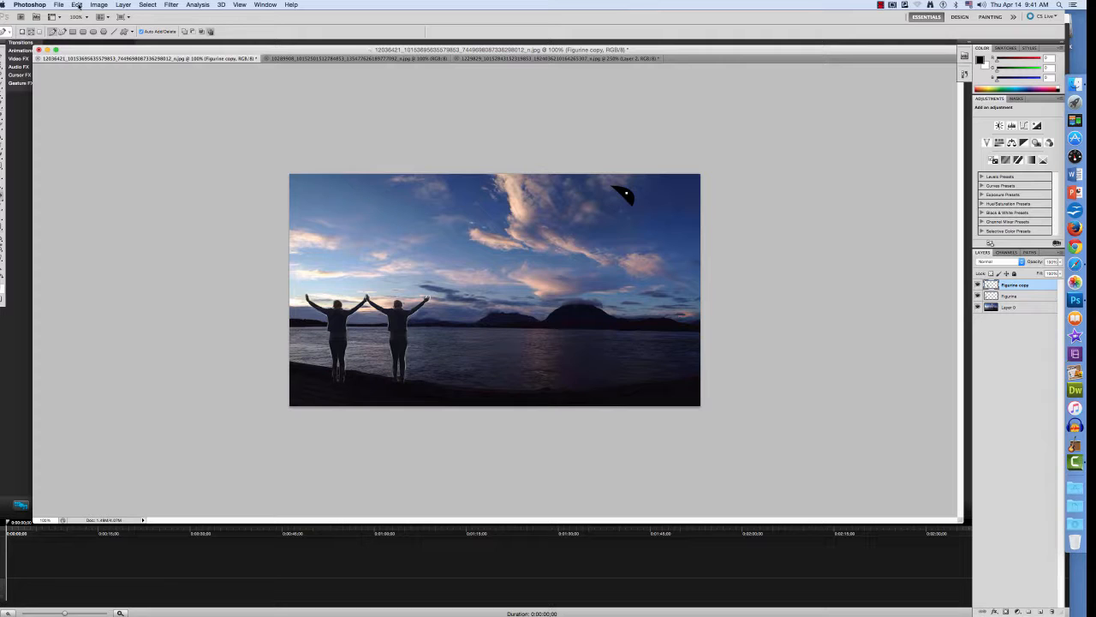
pyautogui.click(82, 6)
pyautogui.click(94, 32)
# Step: Test moving the black crescent, which shares the second figure's layer, and delete the stray path point inside it
pyautogui.press('v')
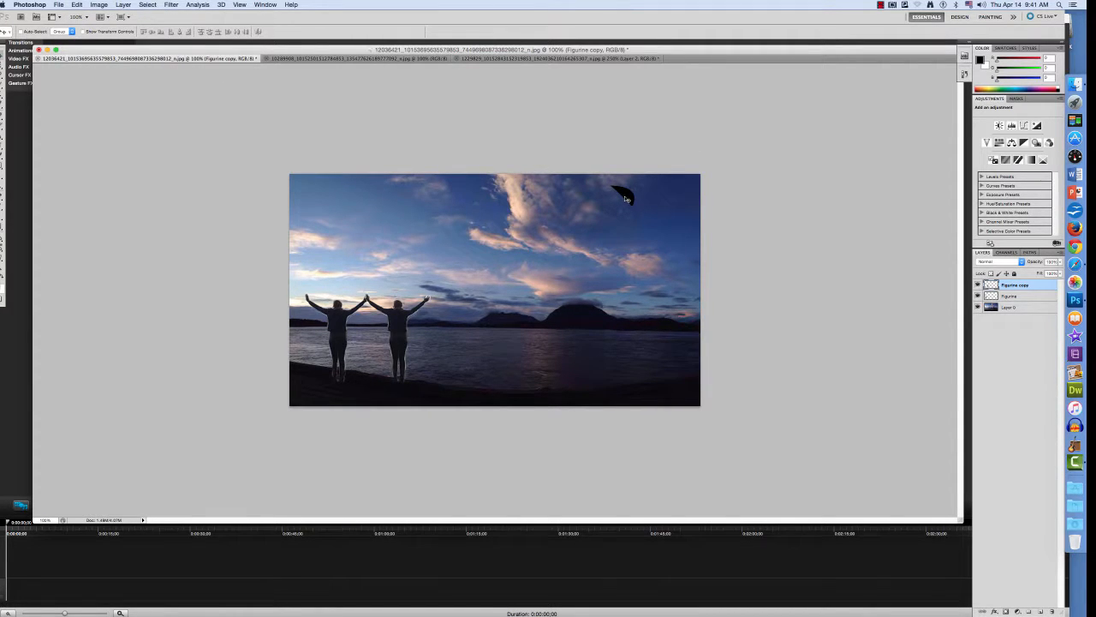
pyautogui.moveTo(626, 200); pyautogui.dragTo(623, 201)
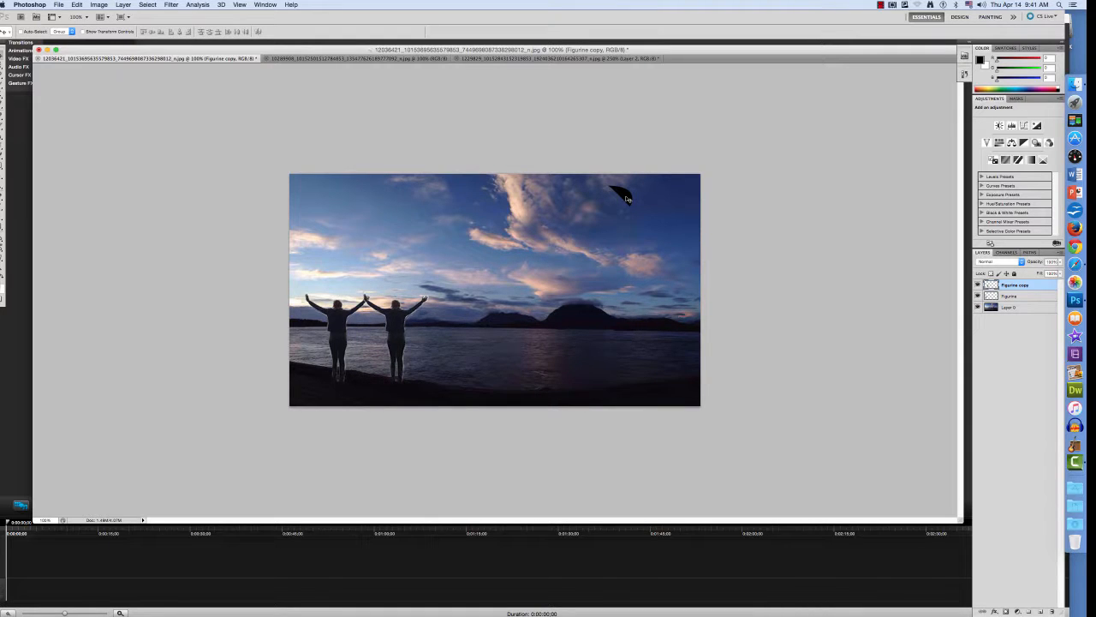
pyautogui.press('p')
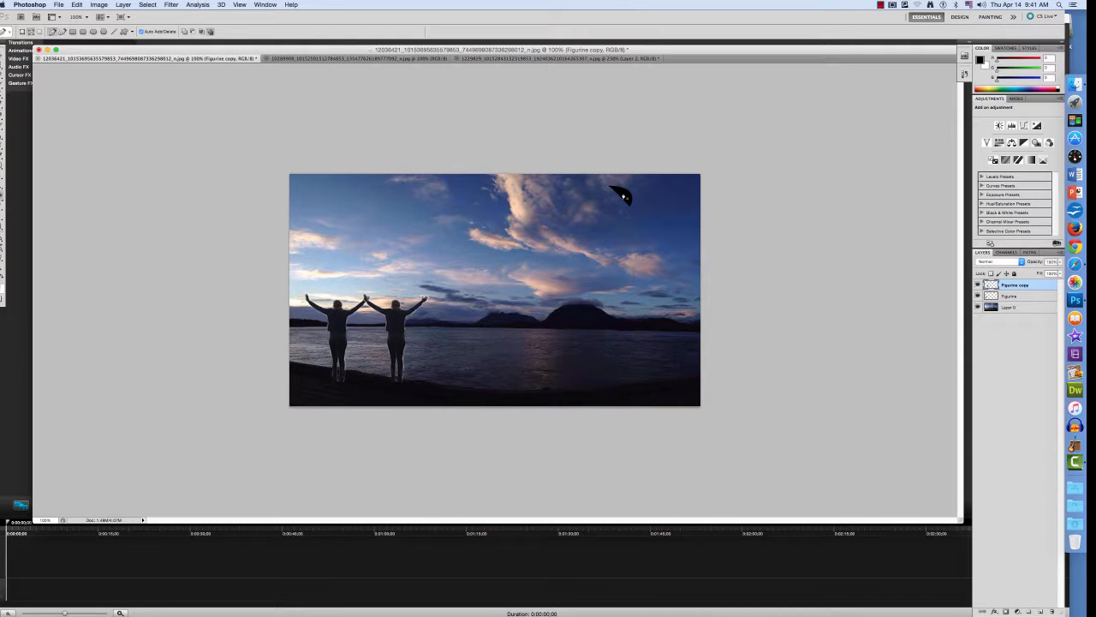
pyautogui.rightClick(624, 195)
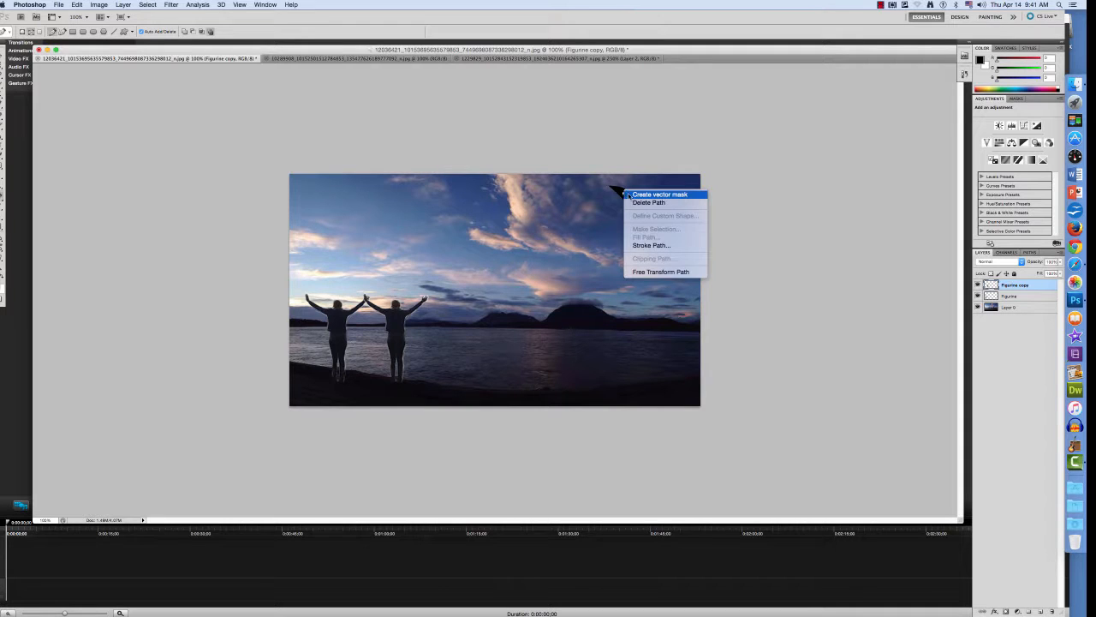
pyautogui.click(637, 203)
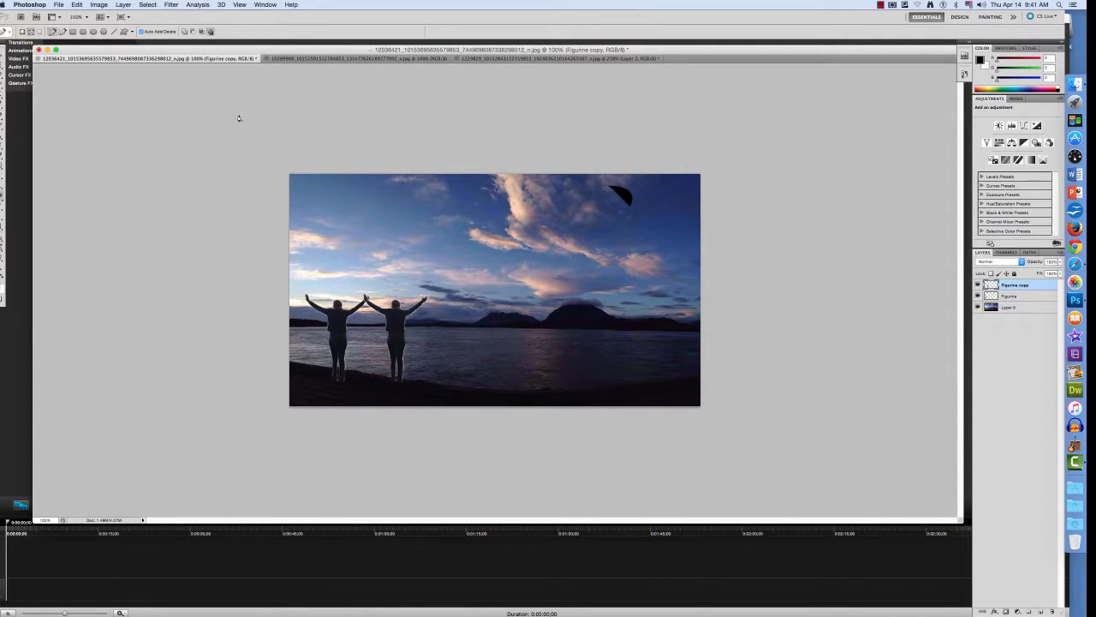
pyautogui.press('v')
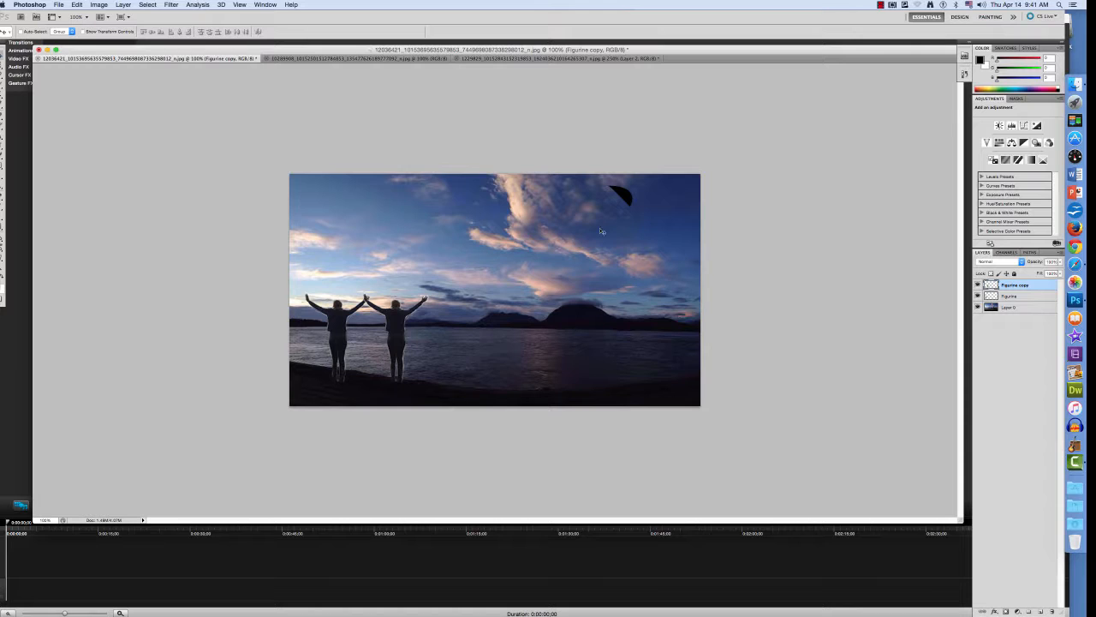
pyautogui.moveTo(625, 195)
pyautogui.mouseDown()
pyautogui.moveTo(641, 207)
pyautogui.moveTo(620, 192)
pyautogui.moveTo(627, 199)
pyautogui.mouseUp()
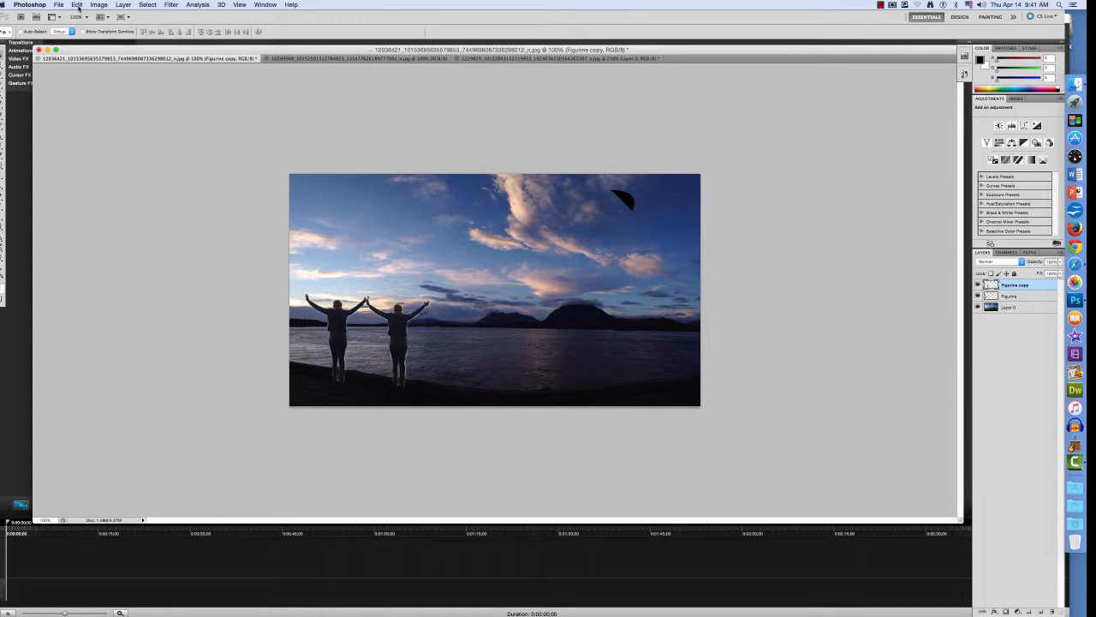
# Step: Step back through the history to undo the layer moves, the path deletion and the black fill, keeping the crescent path
pyautogui.click(77, 5)
pyautogui.click(95, 33)
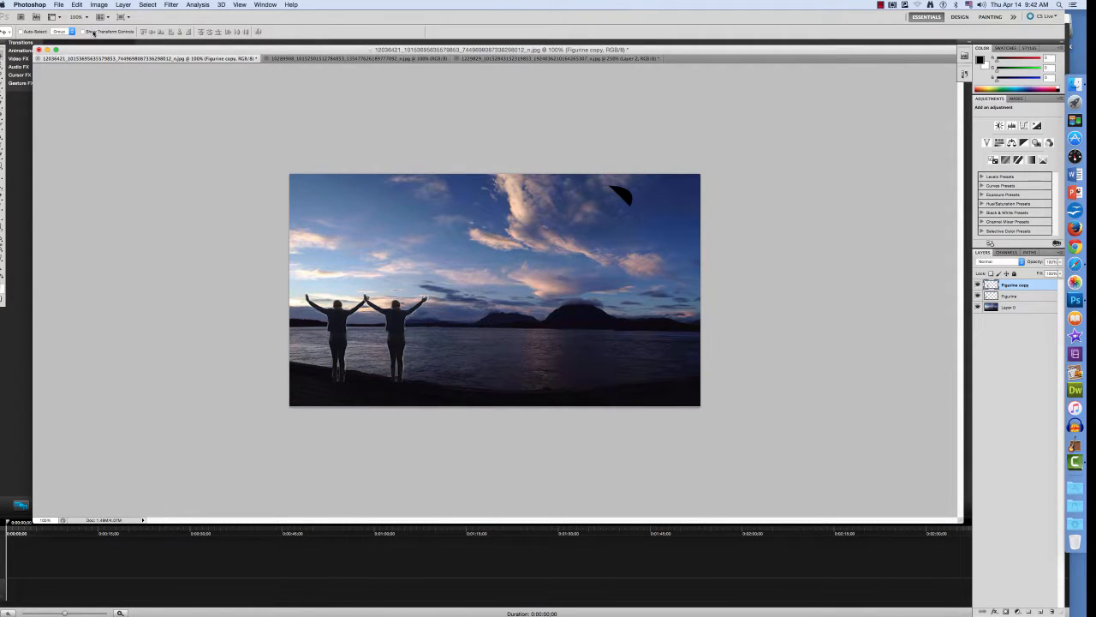
pyautogui.click(77, 5)
pyautogui.click(95, 31)
pyautogui.click(77, 5)
pyautogui.click(93, 32)
pyautogui.click(84, 5)
pyautogui.click(95, 31)
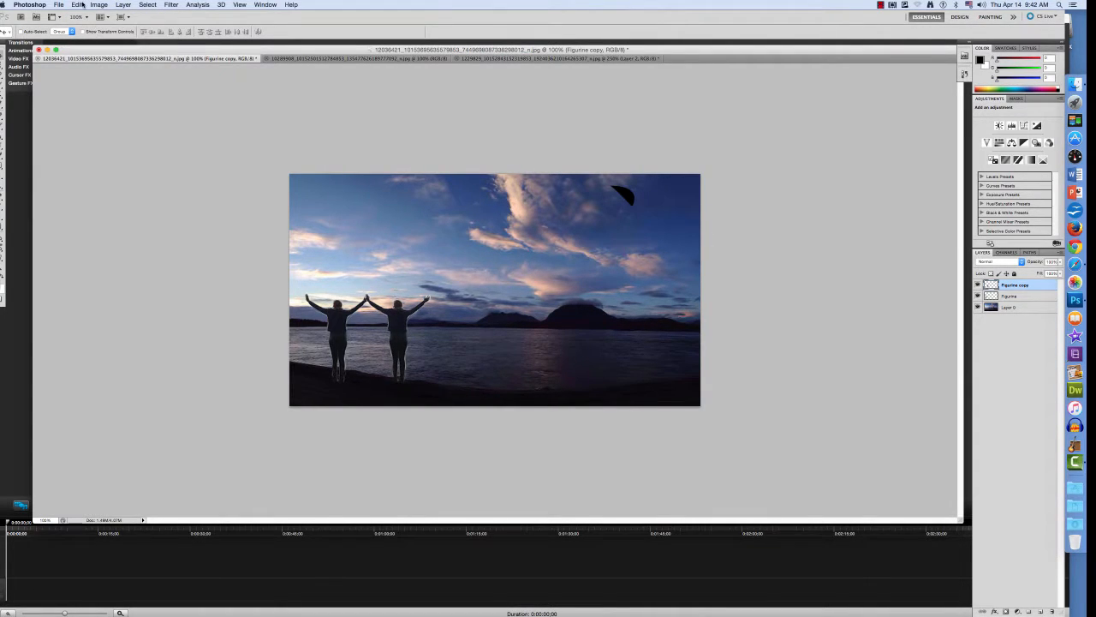
pyautogui.click(82, 6)
pyautogui.click(95, 32)
pyautogui.click(77, 5)
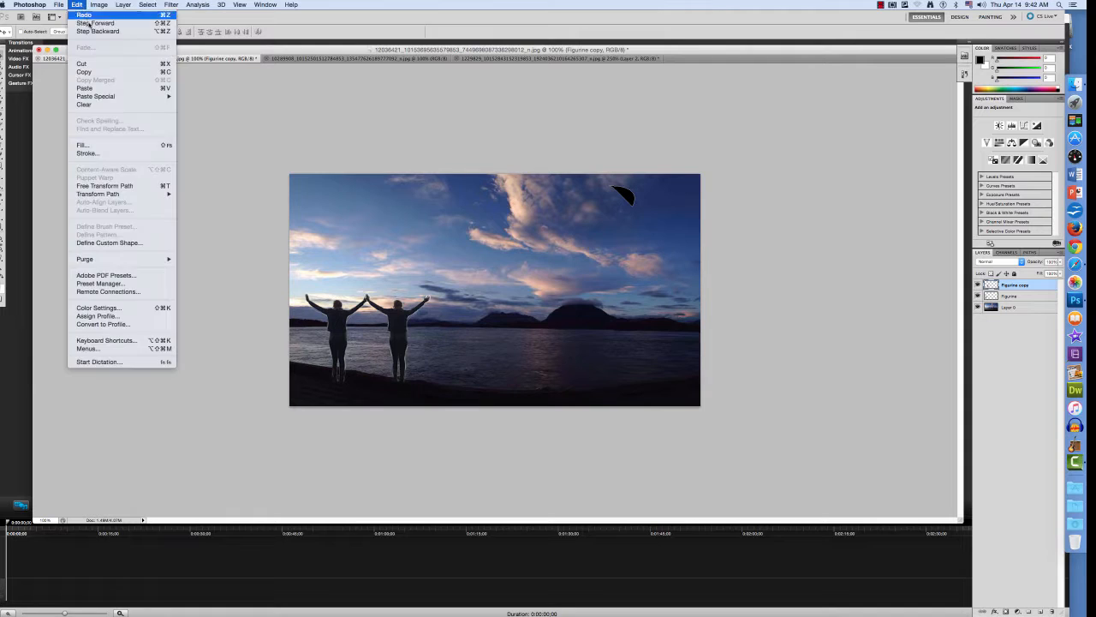
pyautogui.click(91, 32)
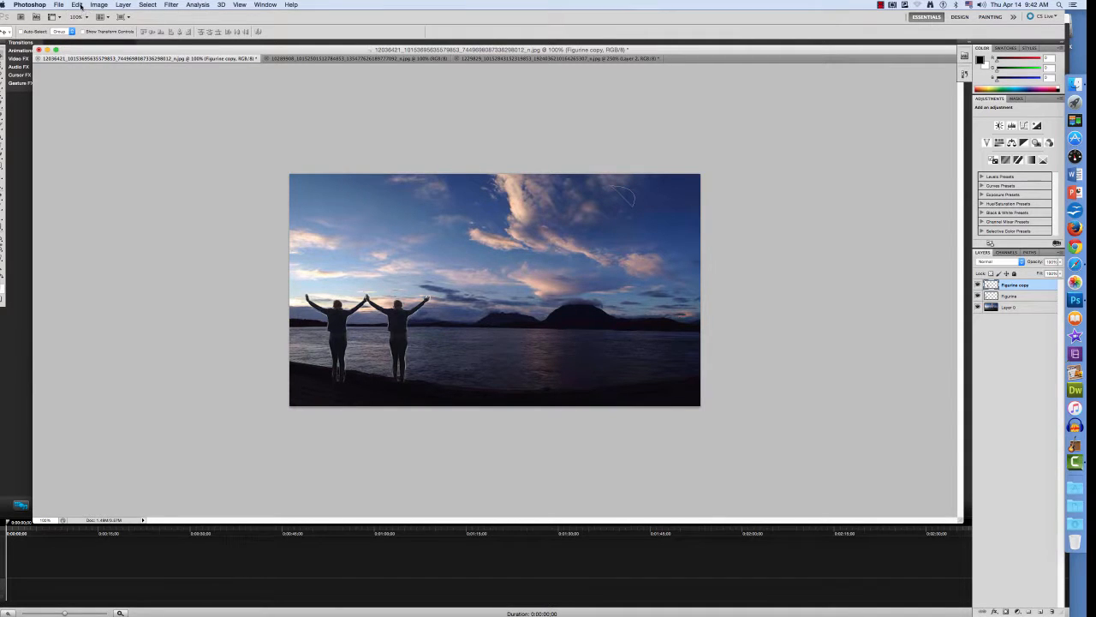
# Step: Step back through the history until the entire crescent path is removed from the sky
pyautogui.click(77, 5)
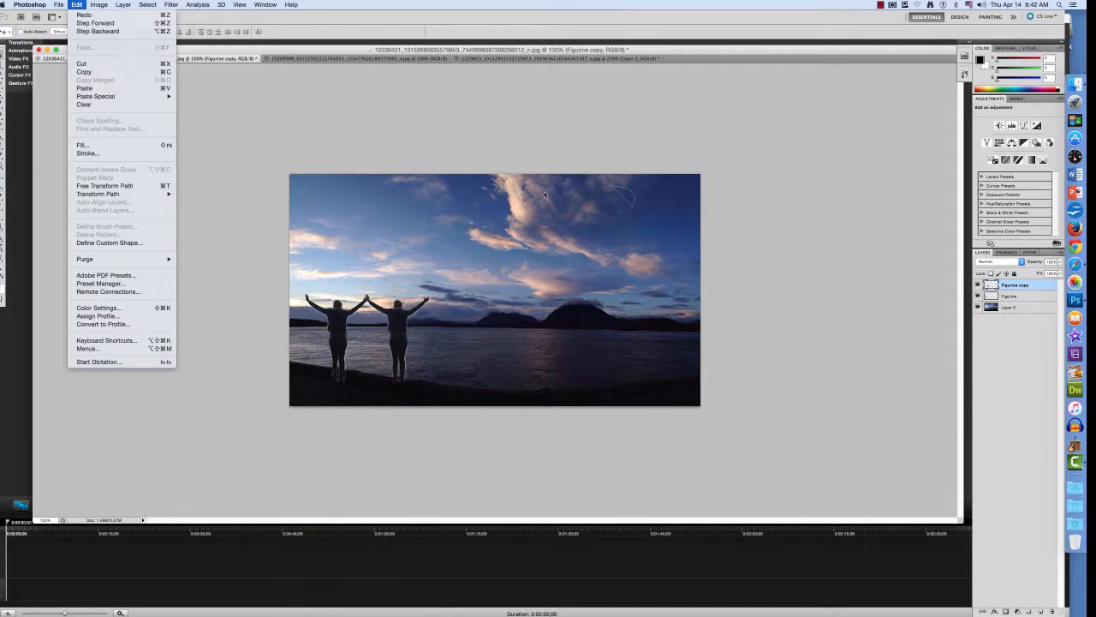
pyautogui.rightClick(626, 196)
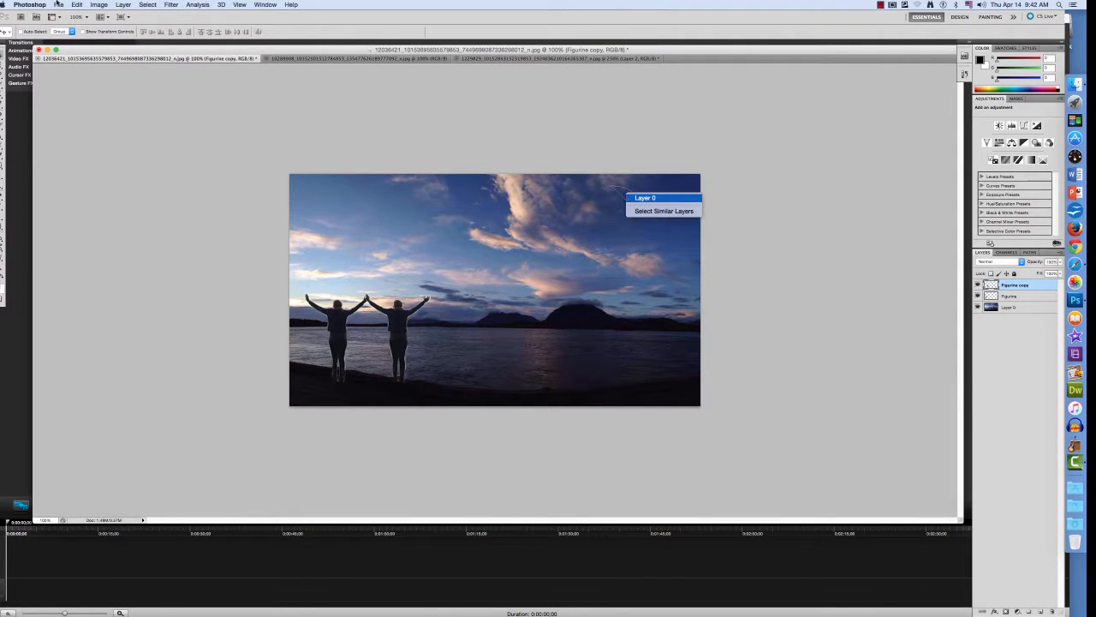
pyautogui.click(77, 5)
pyautogui.click(89, 33)
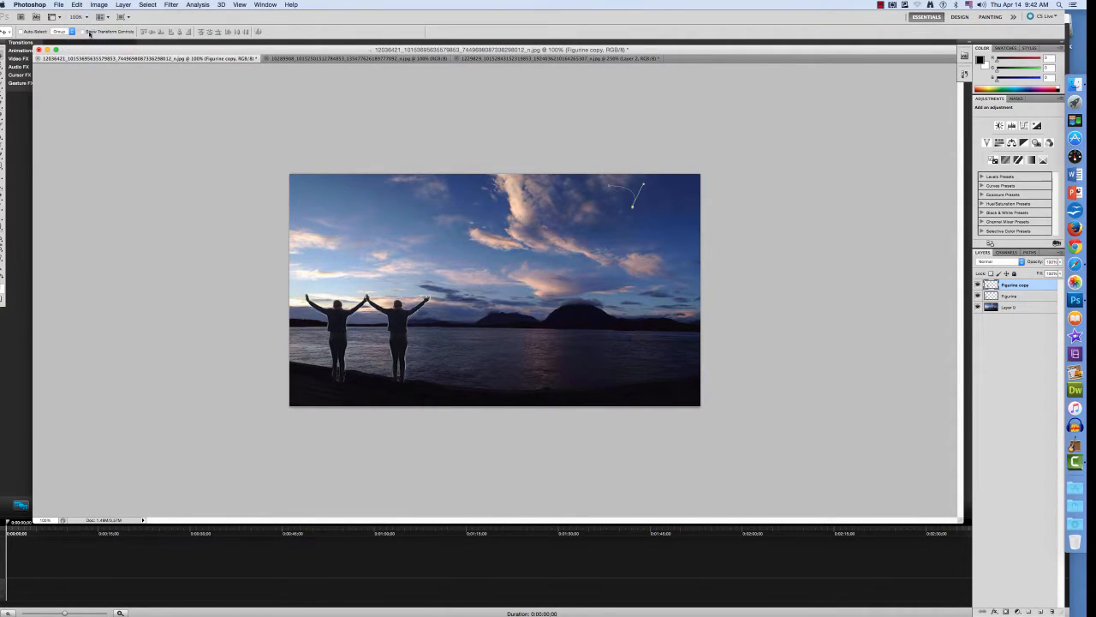
pyautogui.click(78, 5)
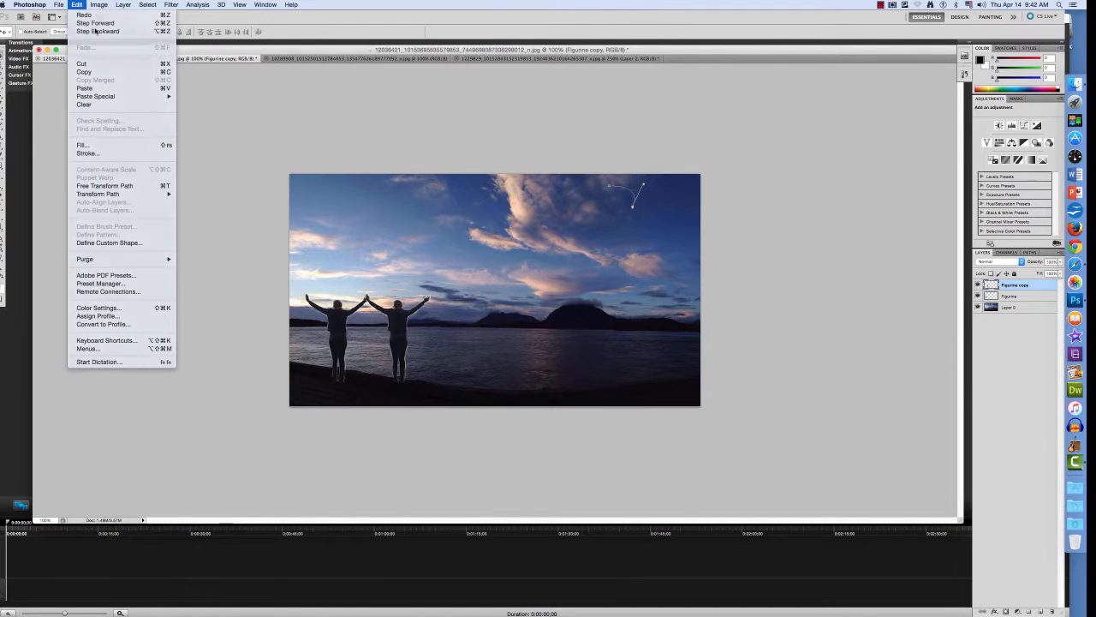
pyautogui.click(95, 31)
pyautogui.click(78, 5)
pyautogui.click(89, 32)
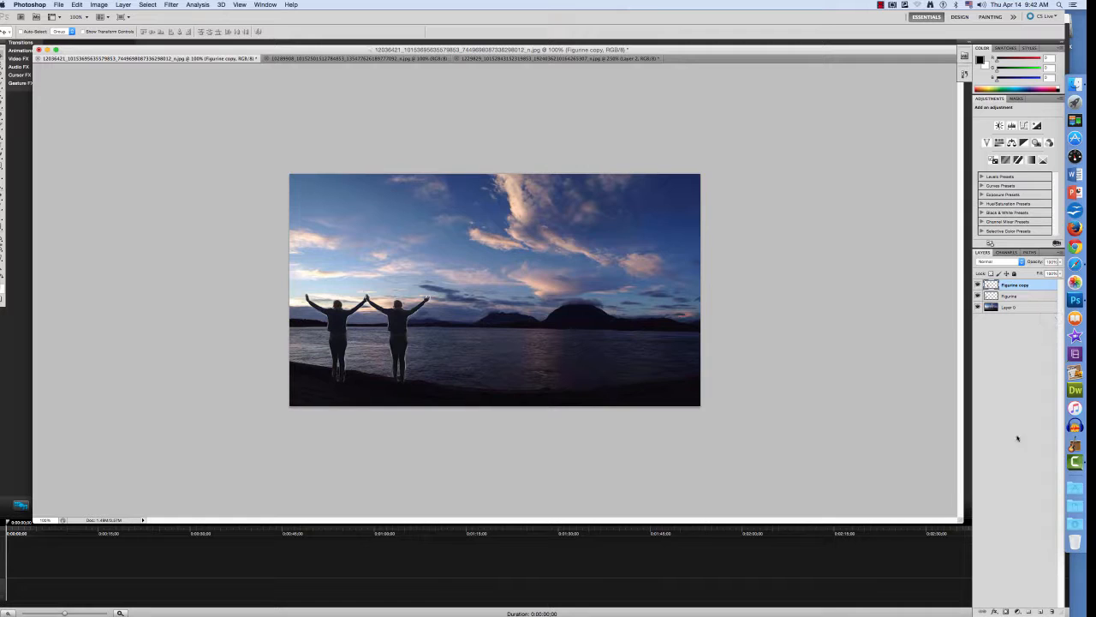
# Step: Add a new layer above Figurine copy and draw a small half-oval path in the upper-right sky with the Pen tool
pyautogui.click(1040, 611)
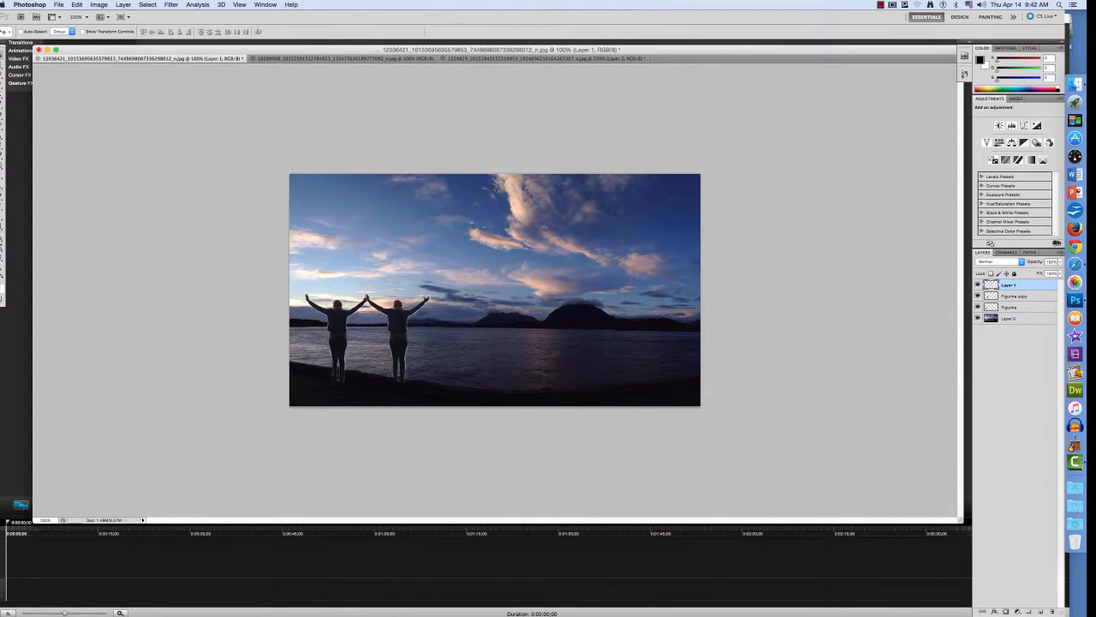
pyautogui.click(2, 197)
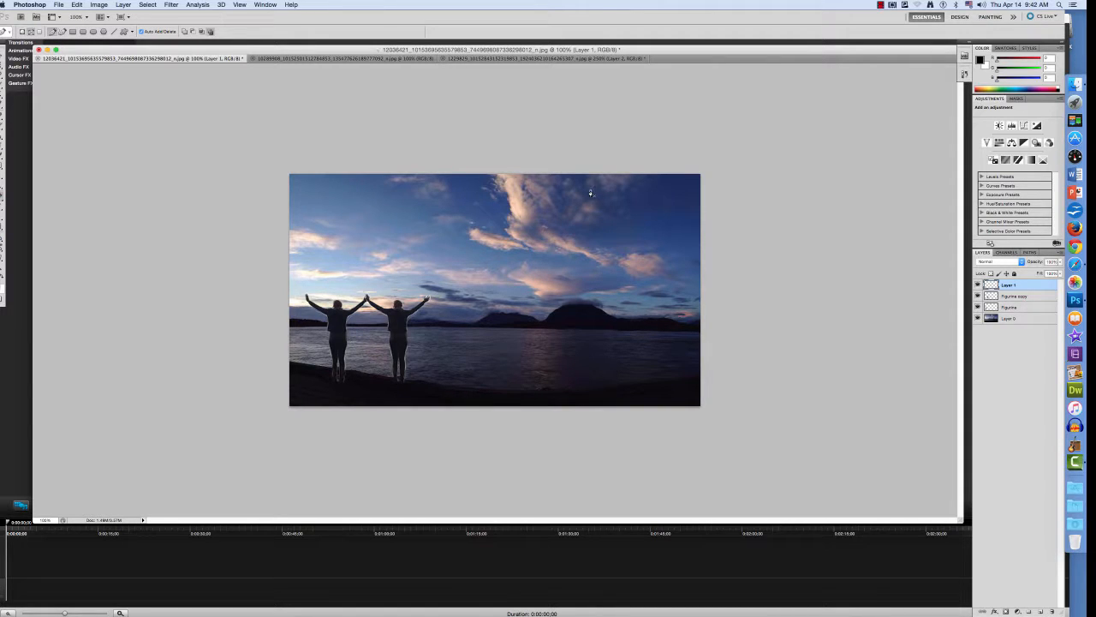
pyautogui.moveTo(617, 209)
pyautogui.mouseDown()
pyautogui.moveTo(613, 232)
pyautogui.moveTo(617, 211)
pyautogui.mouseUp()
pyautogui.click(591, 192)
pyautogui.press('super+Return')
# Step: Fill the half-oval path with black on Layer 1, delete the path, and undo the stray anchor point inside the shape
pyautogui.rightClick(608, 199)
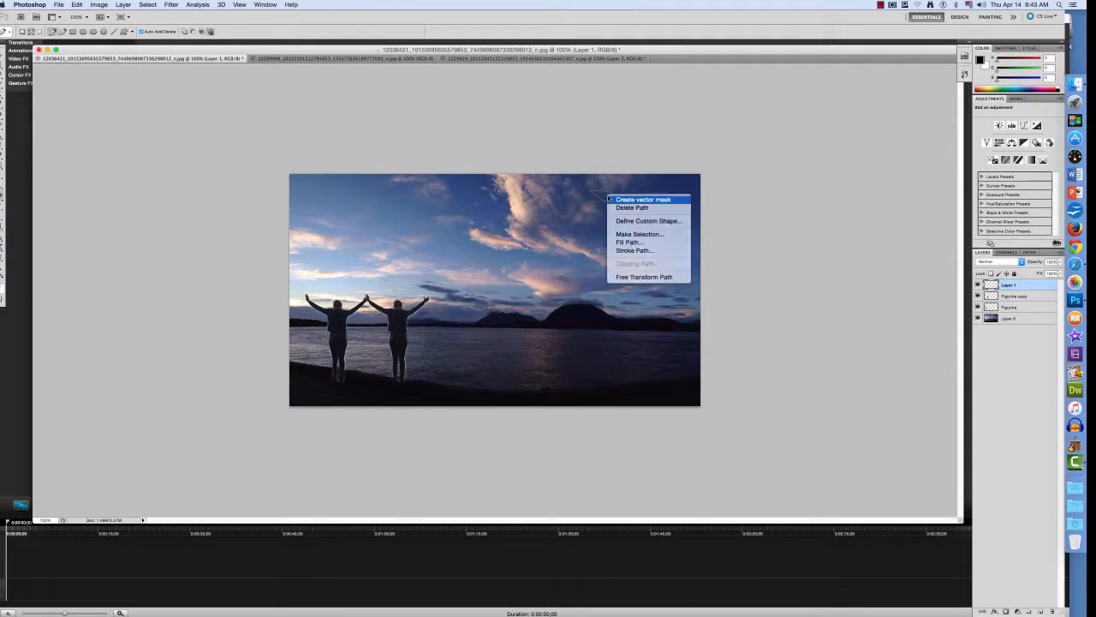
pyautogui.click(629, 242)
pyautogui.click(597, 247)
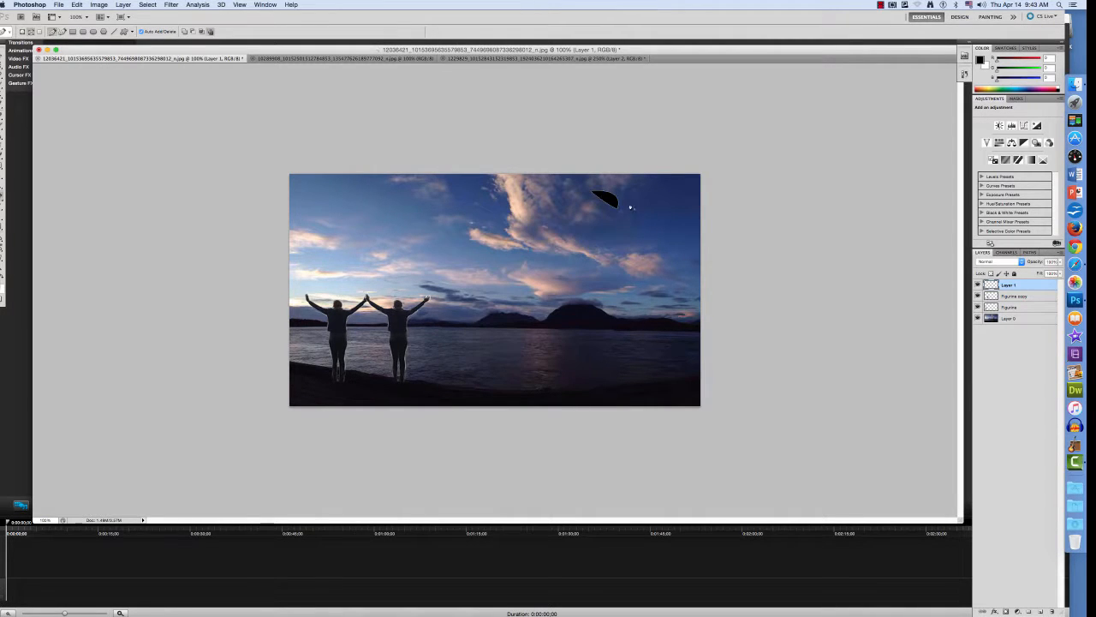
pyautogui.rightClick(612, 199)
pyautogui.click(633, 218)
pyautogui.click(81, 4)
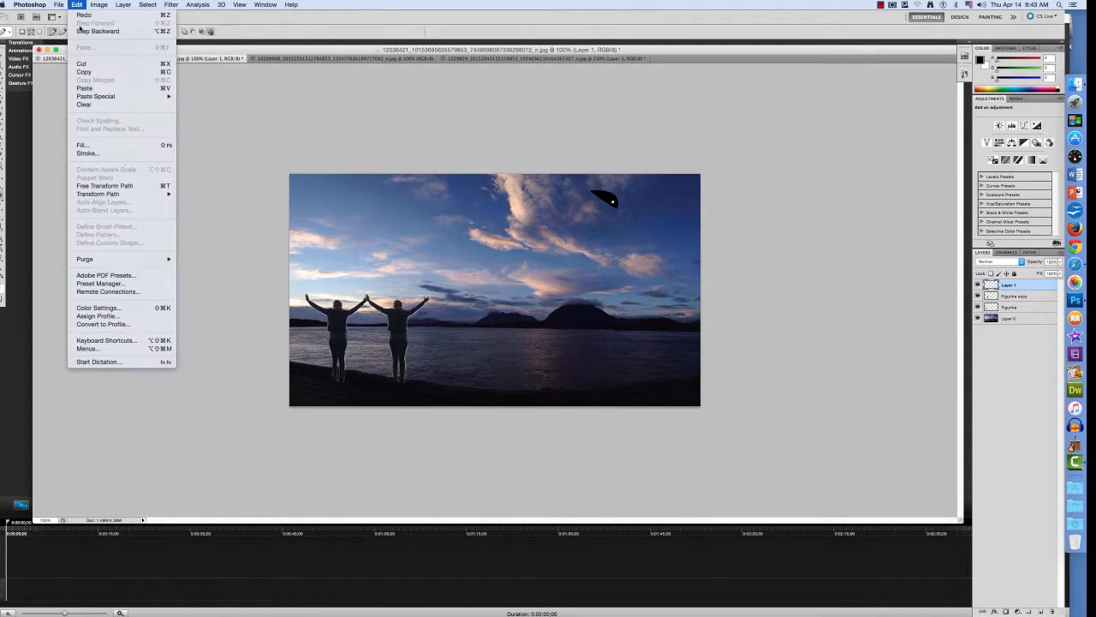
pyautogui.click(96, 32)
# Step: Nudge the black half-oval on Layer 1 slightly with the Move tool
pyautogui.click(2, 56)
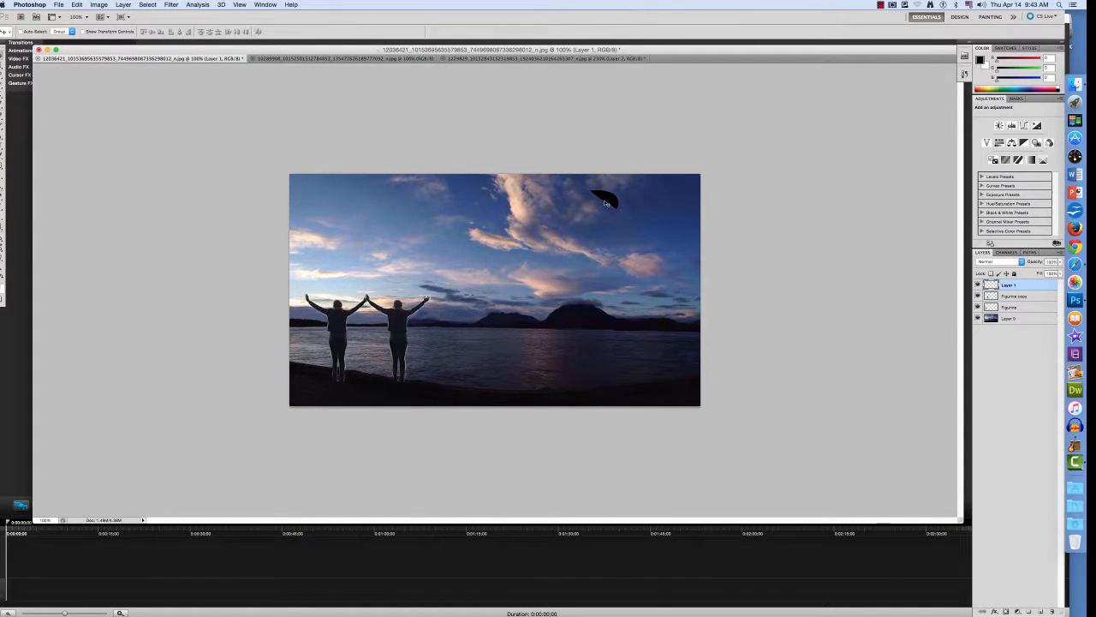
pyautogui.moveTo(608, 199); pyautogui.dragTo(599, 203)
pyautogui.rightClick(599, 205)
pyautogui.click(597, 205)
pyautogui.rightClick(606, 200)
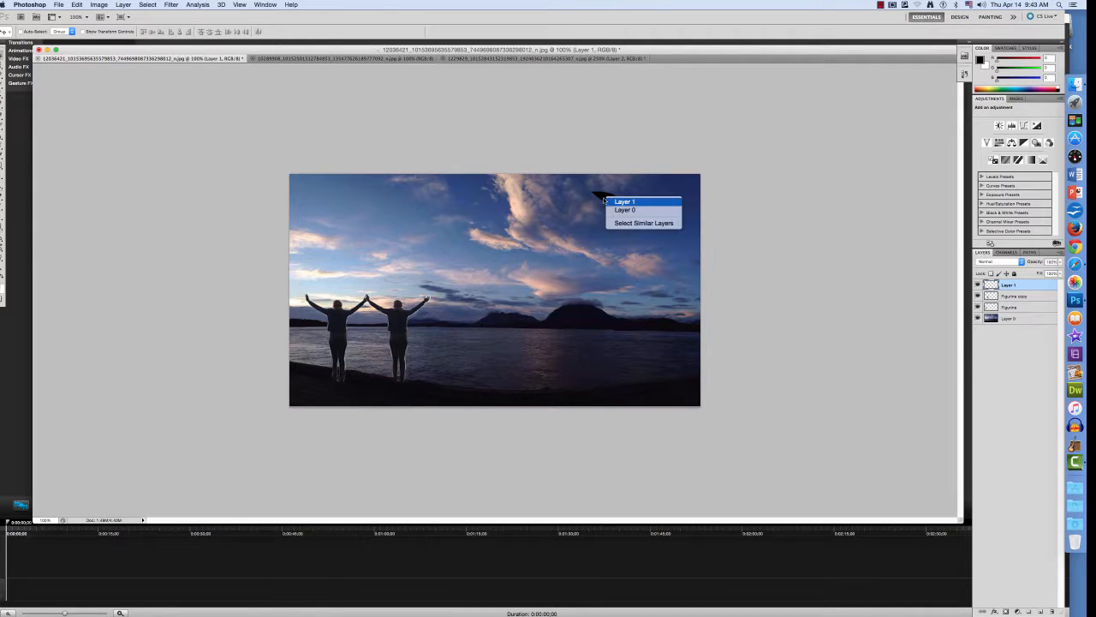
pyautogui.click(604, 200)
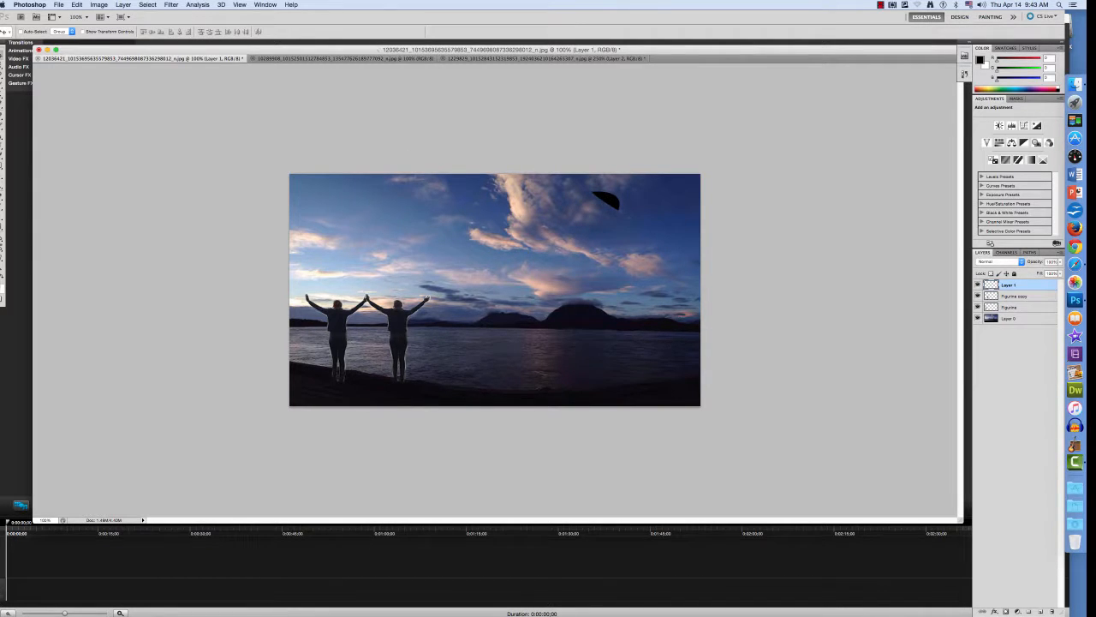
# Step: Select the black half-oval with a rectangular marquee and rotate it clockwise with Free Transform until it stands nearly upright
pyautogui.press('m')
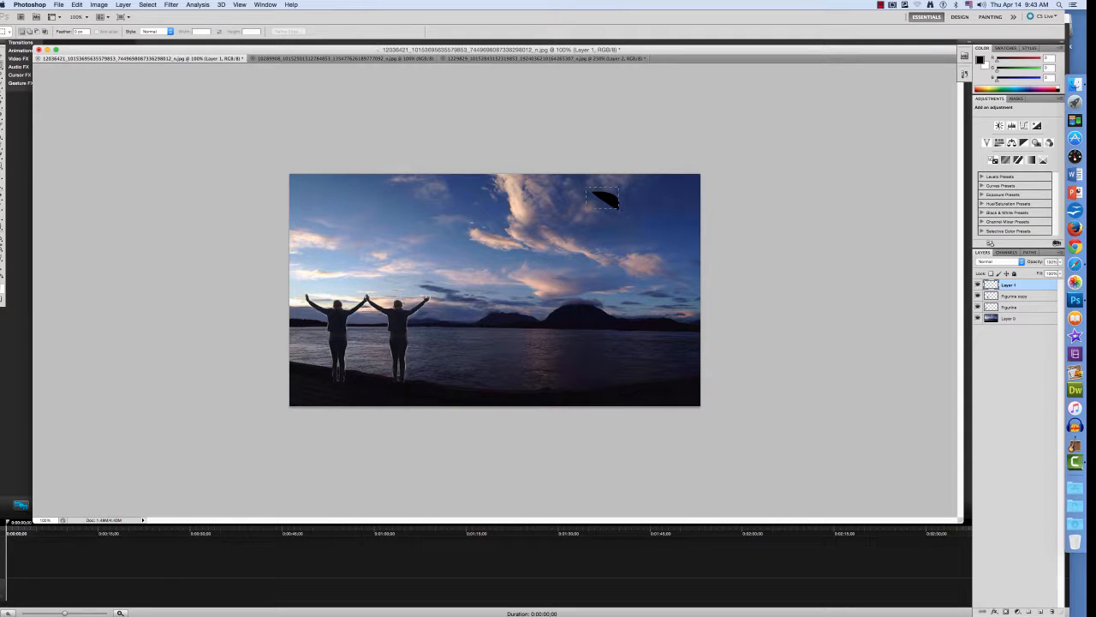
pyautogui.moveTo(586, 187); pyautogui.dragTo(630, 219)
pyautogui.rightClick(612, 202)
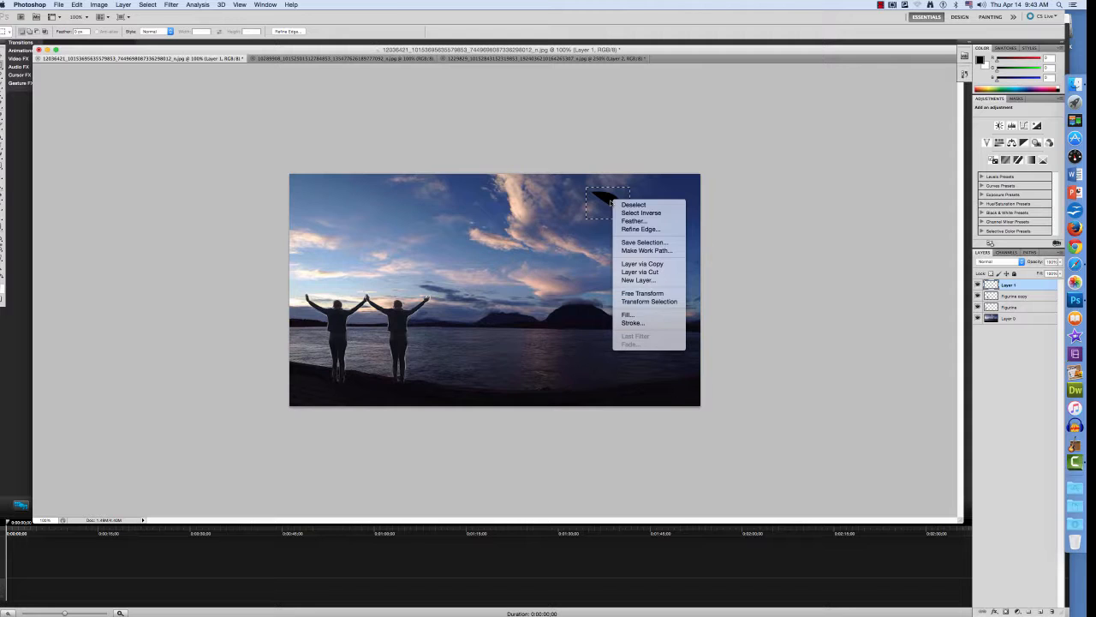
pyautogui.click(642, 292)
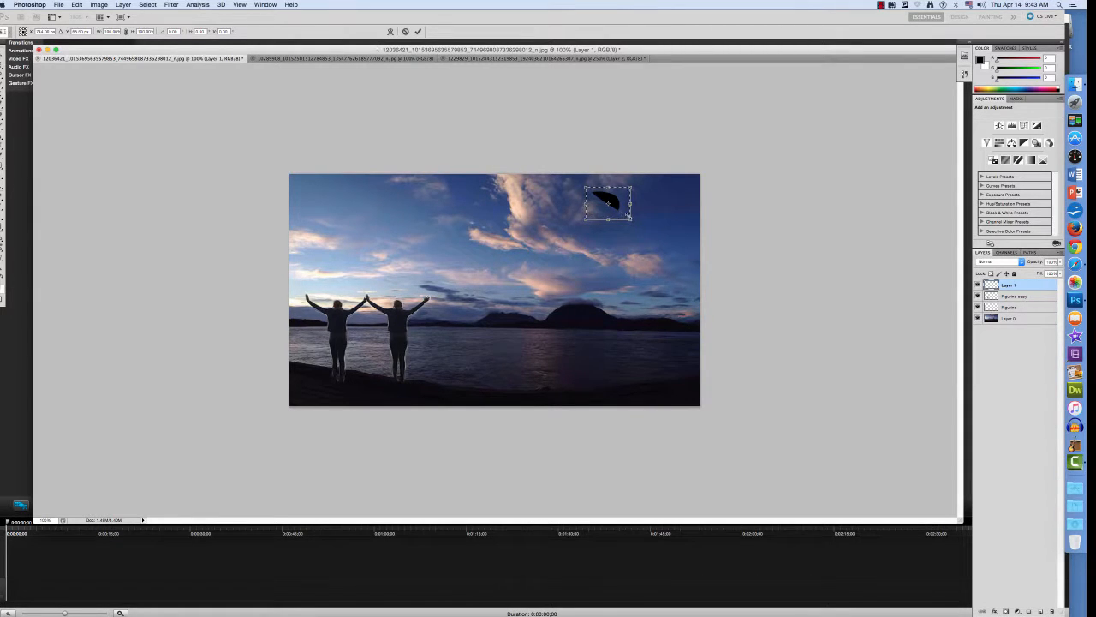
pyautogui.rightClick(606, 202)
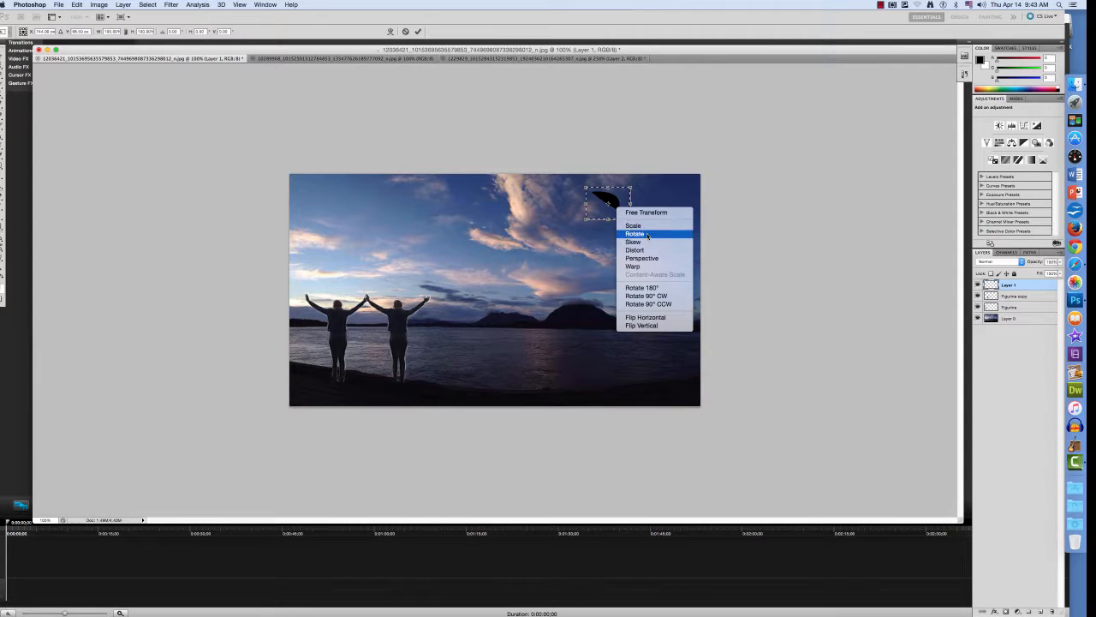
pyautogui.click(633, 225)
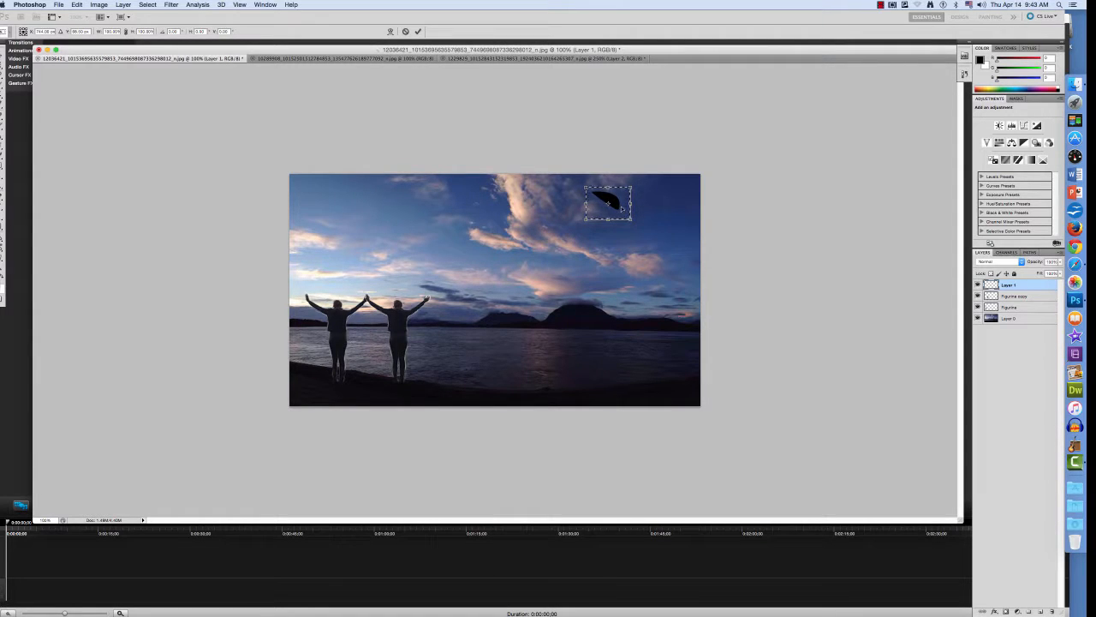
pyautogui.moveTo(620, 207)
pyautogui.mouseDown()
pyautogui.moveTo(634, 191)
pyautogui.moveTo(633, 207)
pyautogui.mouseUp()
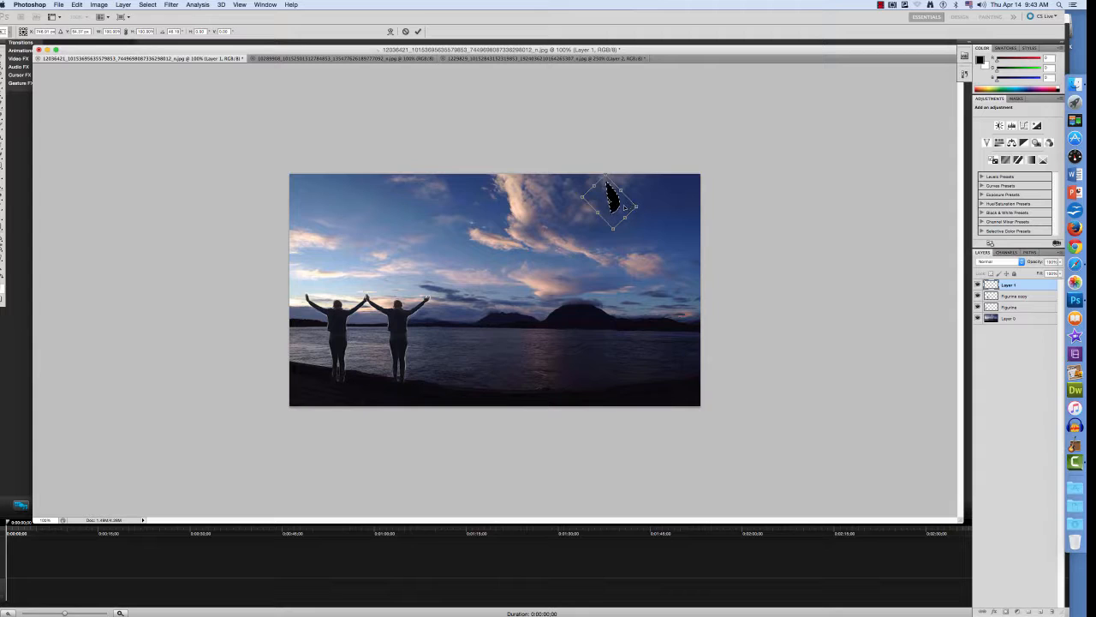
pyautogui.moveTo(636, 207); pyautogui.dragTo(637, 208)
pyautogui.rightClick(614, 204)
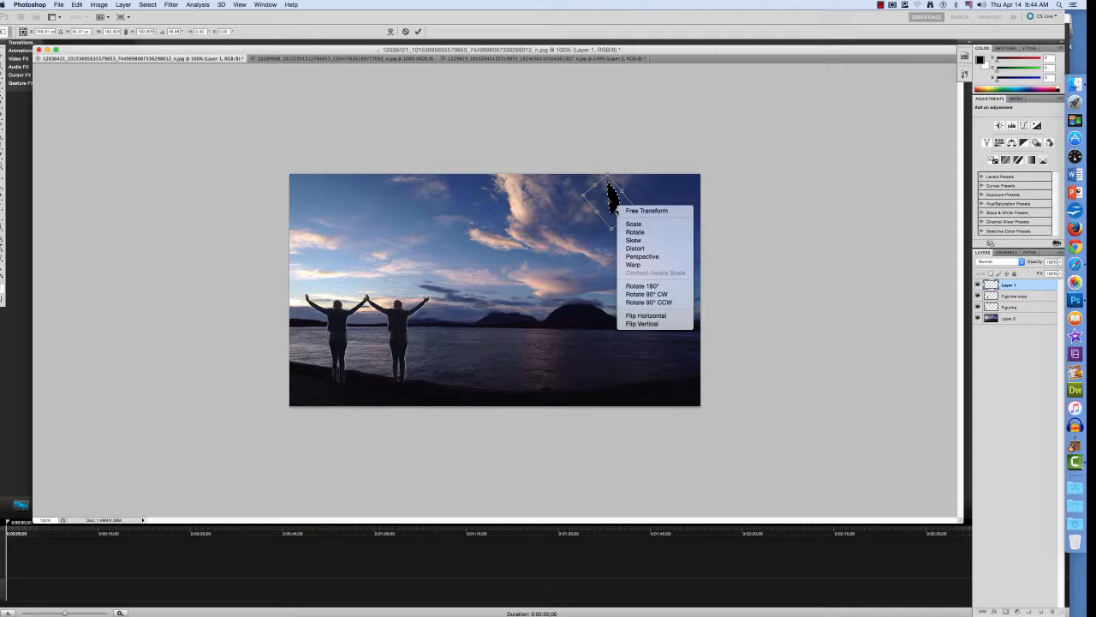
pyautogui.click(579, 210)
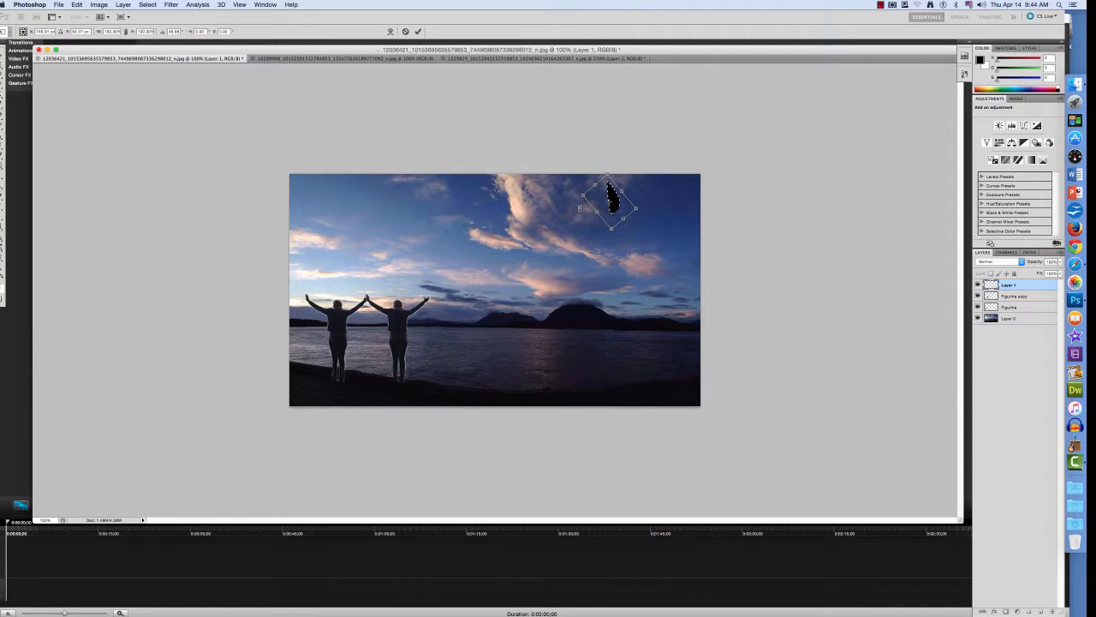
pyautogui.press('Return')
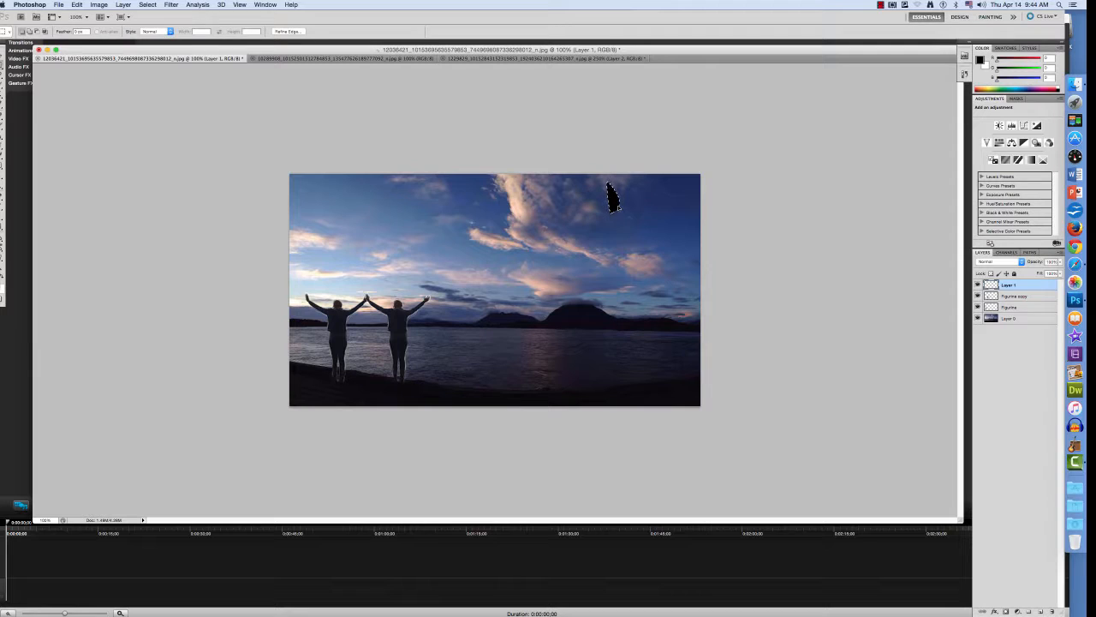
# Step: Copy the upright half-oval to a new layer and move the copy to the left, clear of the original
pyautogui.rightClick(612, 201)
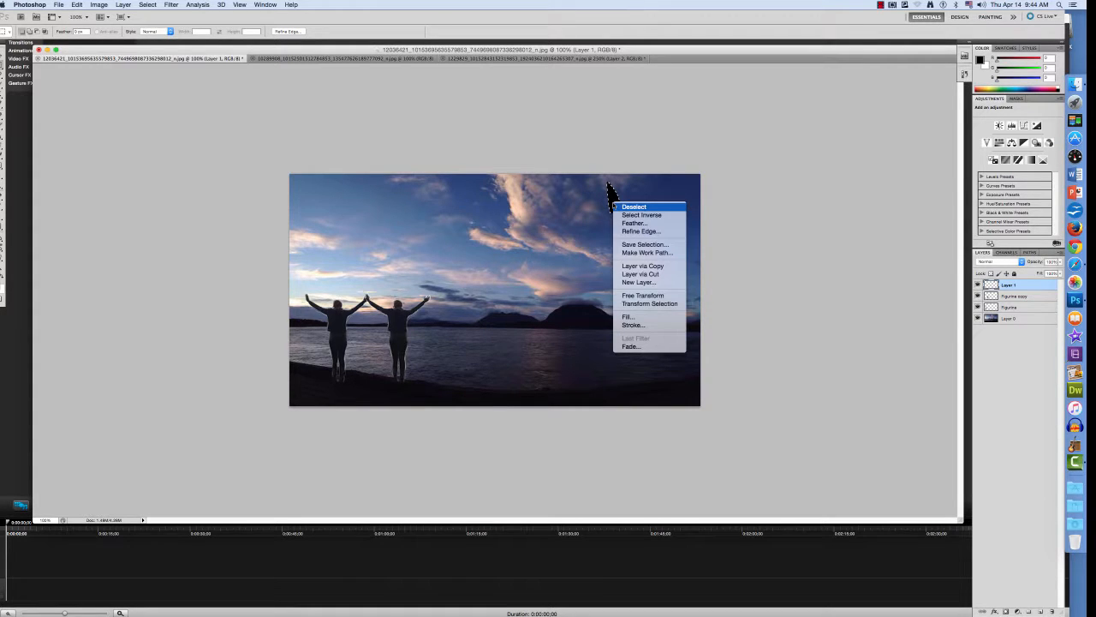
pyautogui.click(650, 268)
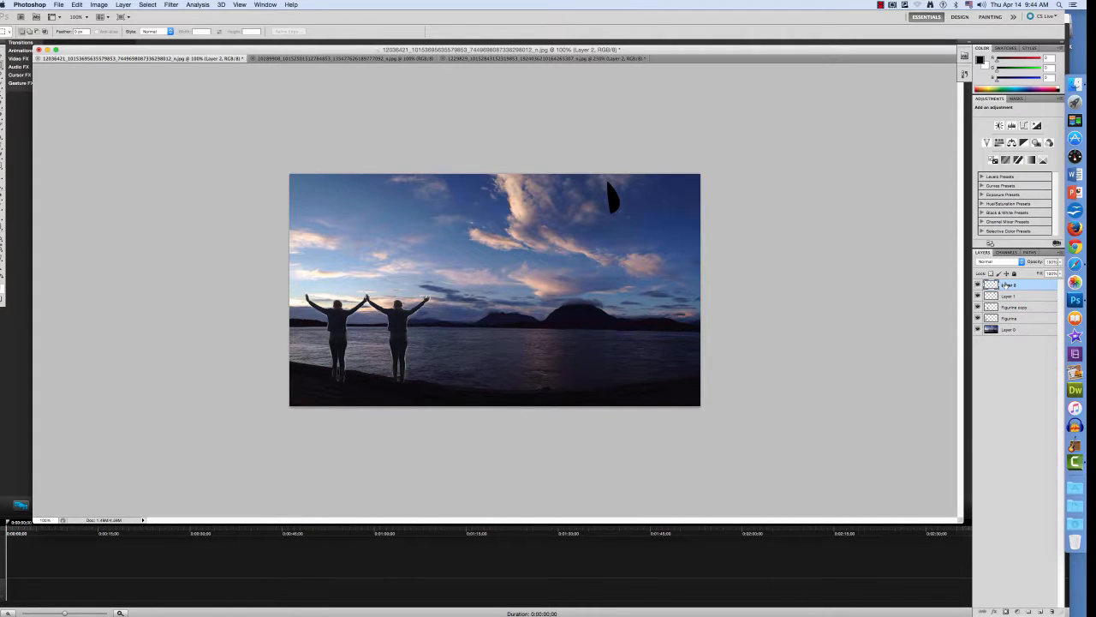
pyautogui.moveTo(598, 200); pyautogui.dragTo(615, 202)
pyautogui.press('v')
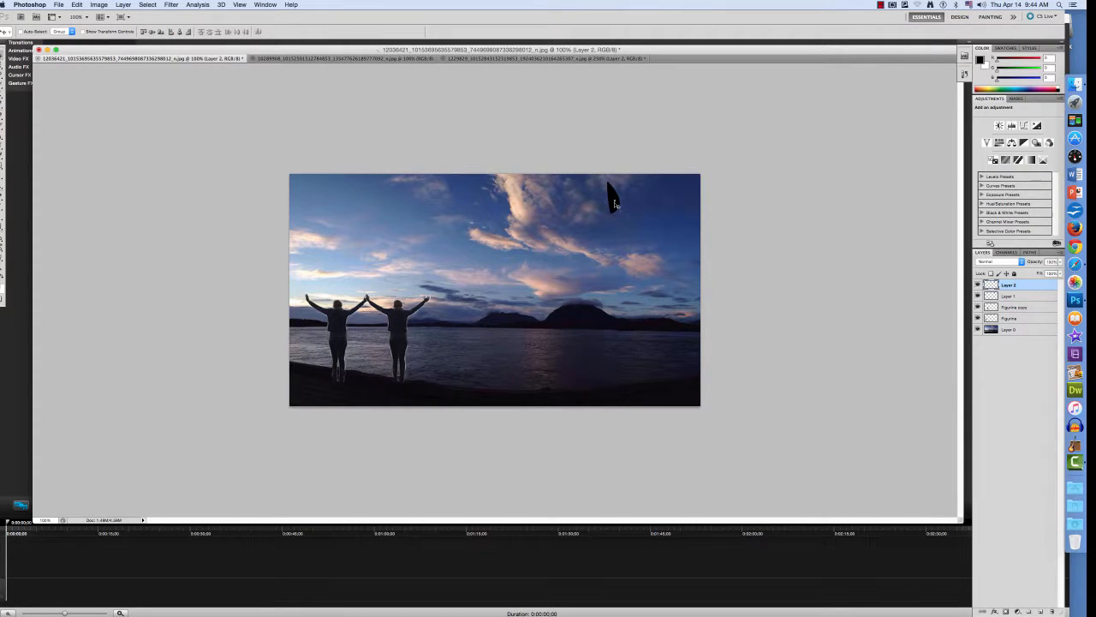
pyautogui.keyDown('alt'); pyautogui.moveTo(614, 202); pyautogui.dragTo(597, 205); pyautogui.keyUp('alt')
pyautogui.rightClick(600, 206)
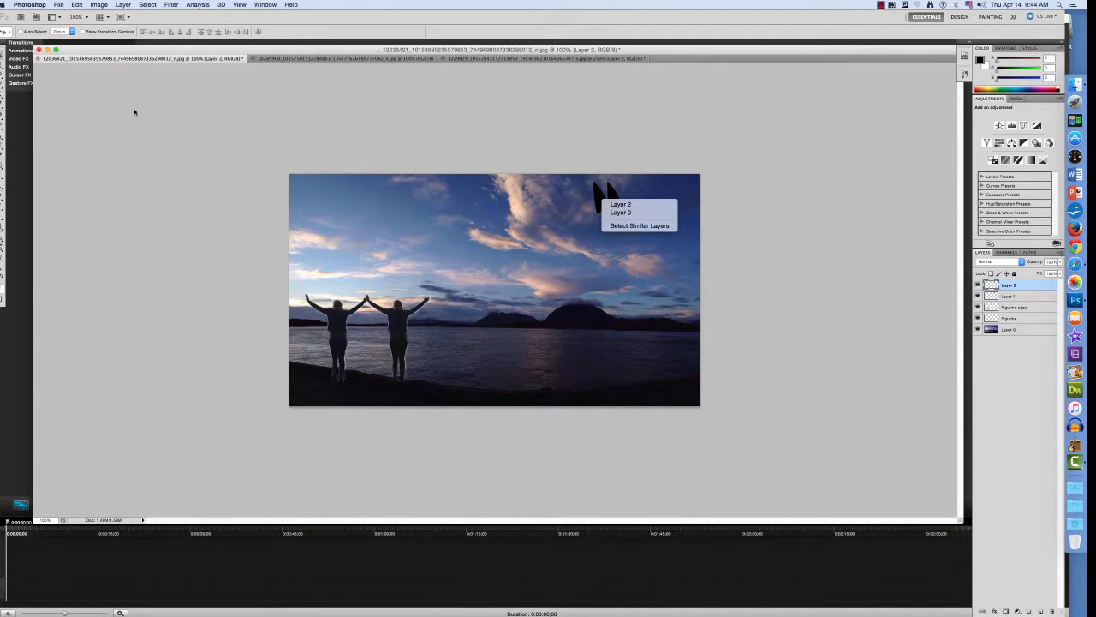
pyautogui.click(584, 186)
pyautogui.moveTo(599, 199); pyautogui.dragTo(576, 203)
# Step: Select the copied half-oval on Layer 2 with a rectangular marquee and flip it horizontally with Free Transform
pyautogui.press('m')
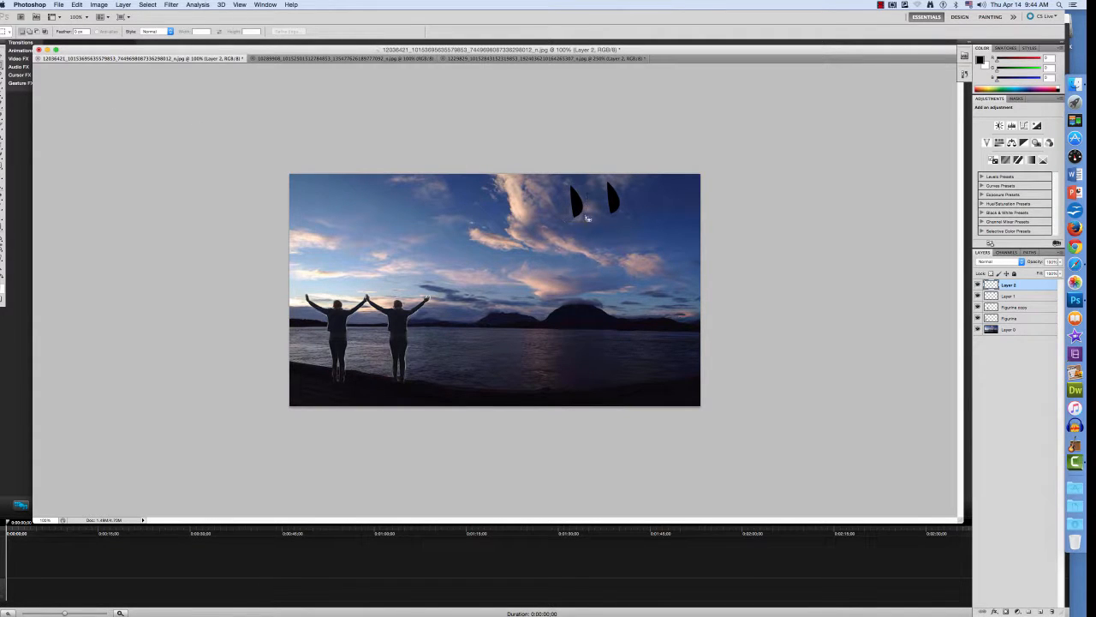
pyautogui.moveTo(587, 221); pyautogui.dragTo(564, 184)
pyautogui.rightClick(578, 203)
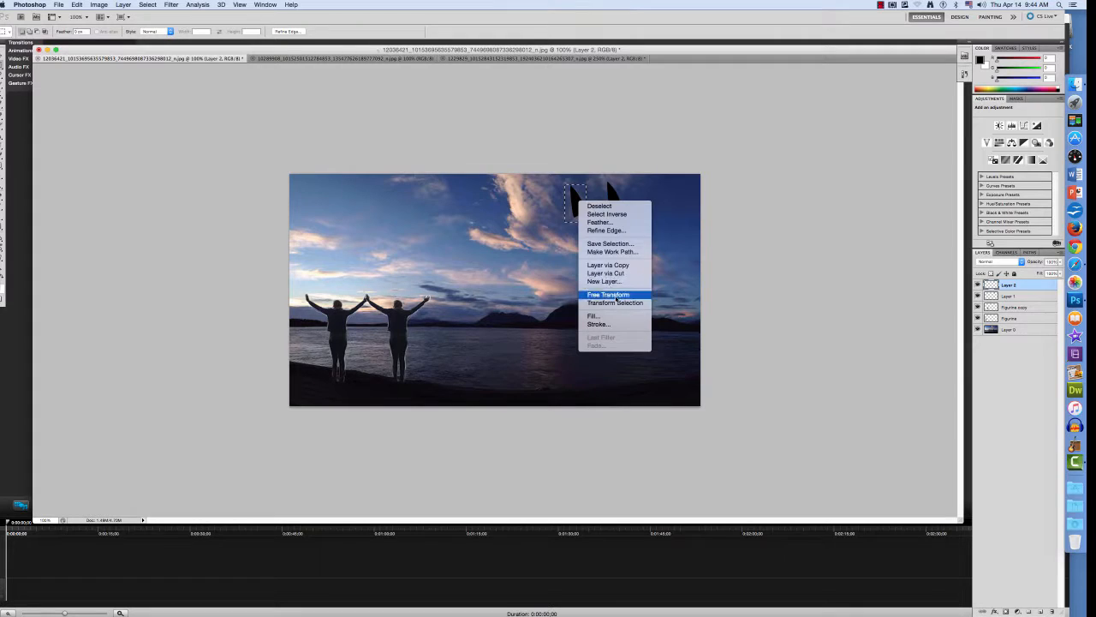
pyautogui.click(614, 294)
pyautogui.rightClick(578, 205)
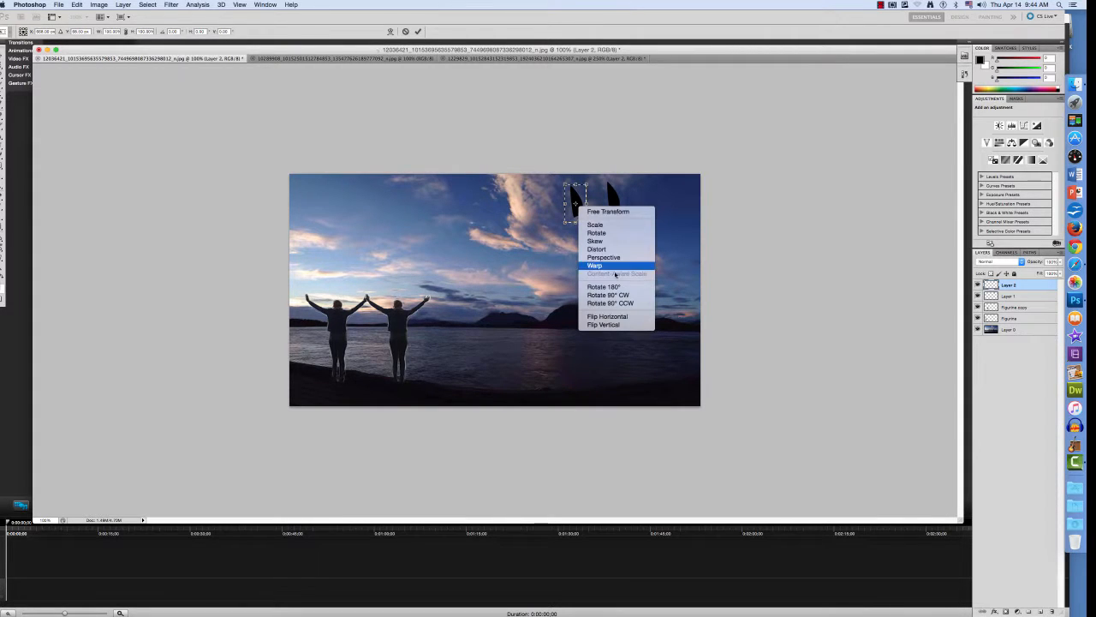
pyautogui.click(611, 318)
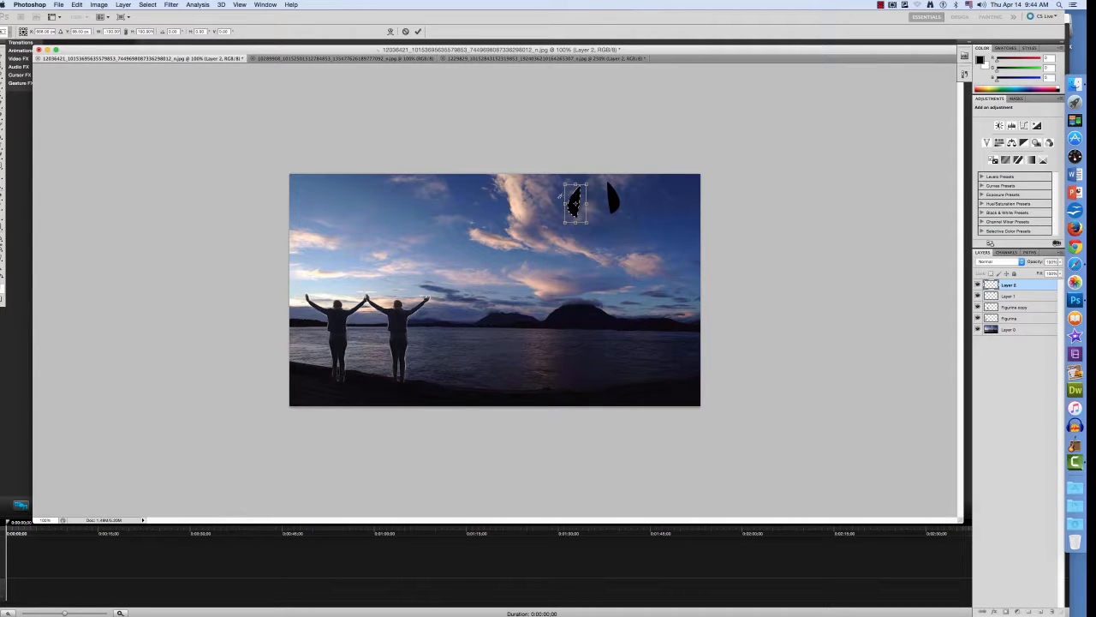
pyautogui.press('Return')
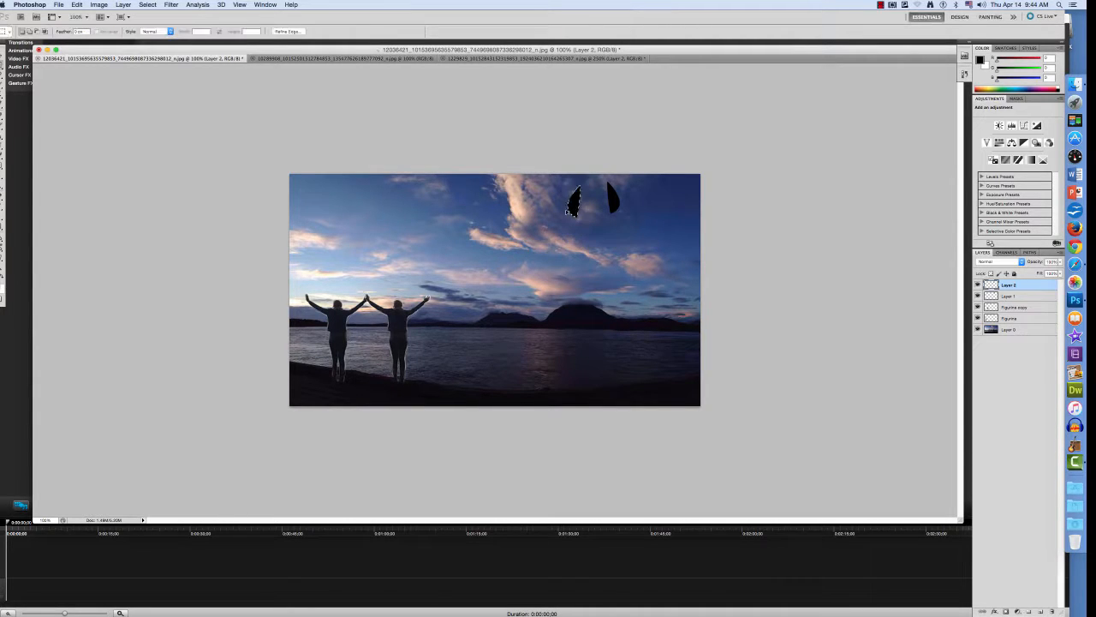
# Step: Move the flipped half-oval on Layer 2 against the original half and adjust it with Free Transform to form a teardrop
pyautogui.moveTo(575, 204); pyautogui.dragTo(601, 199)
pyautogui.rightClick(602, 198)
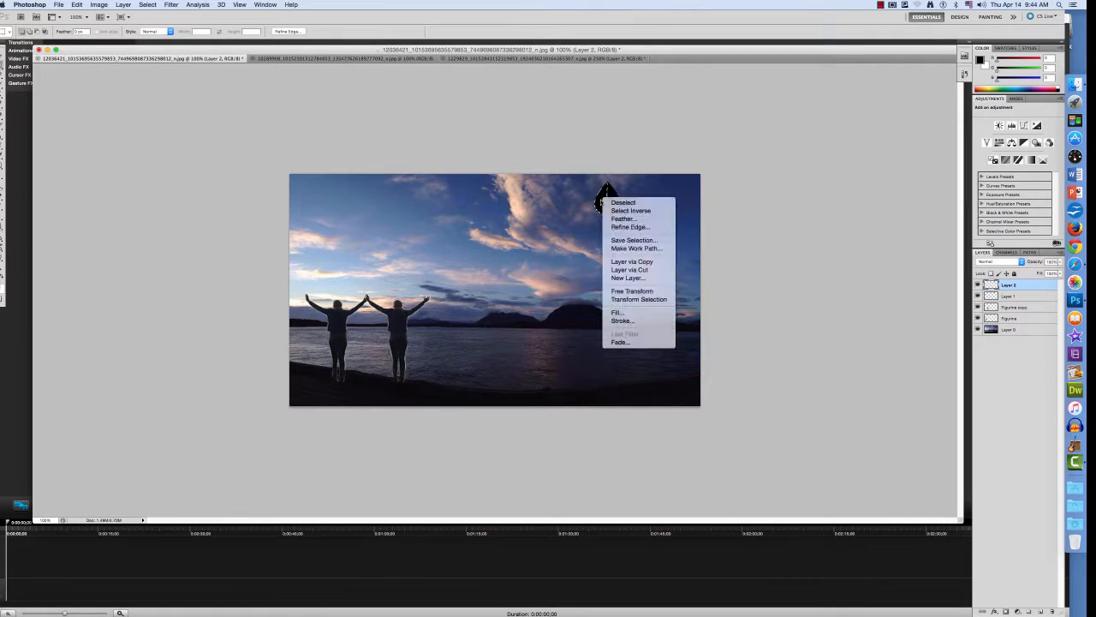
pyautogui.click(632, 291)
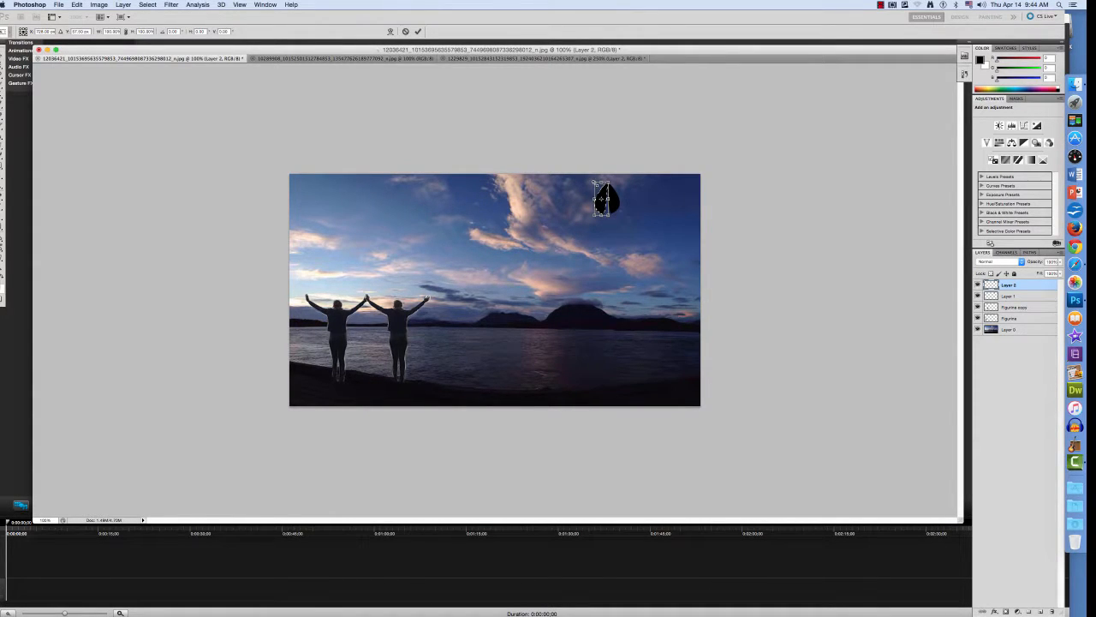
pyautogui.rightClick(603, 193)
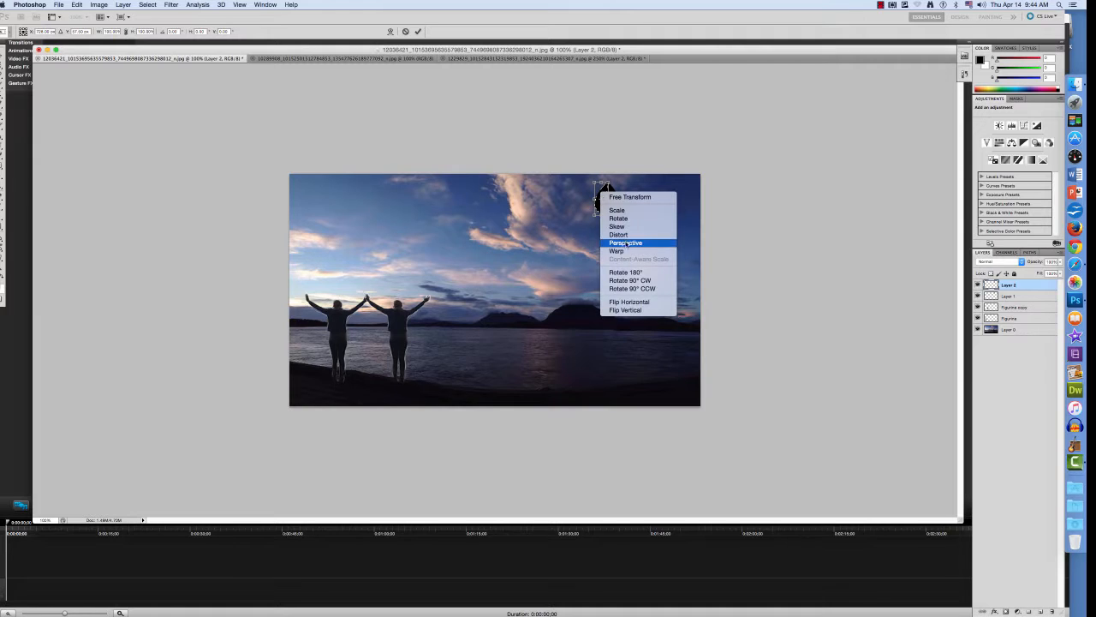
pyautogui.click(602, 195)
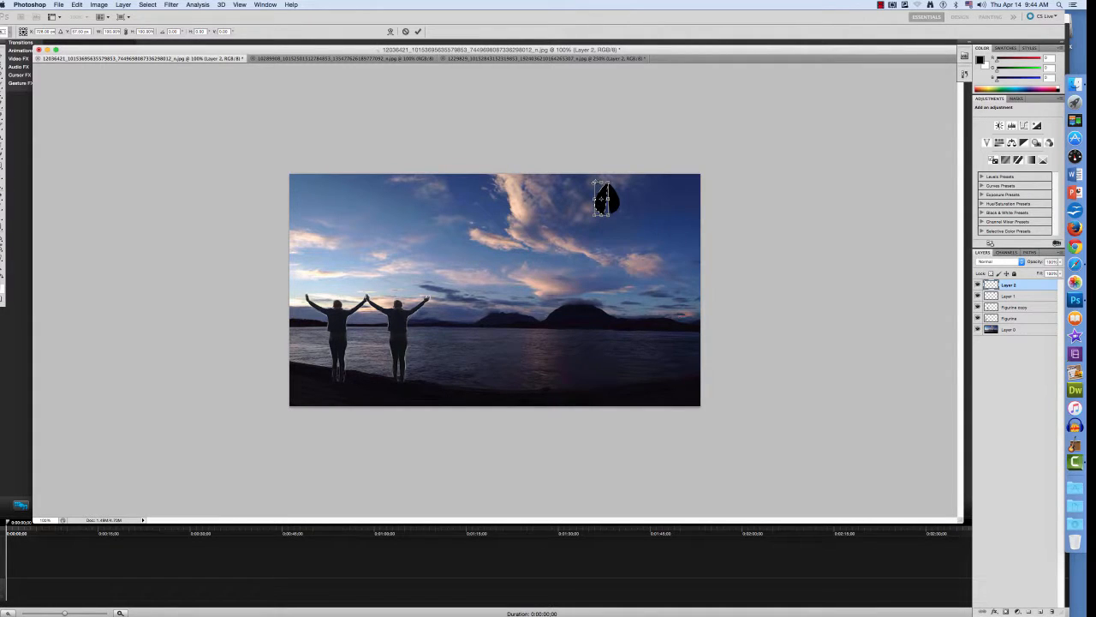
pyautogui.moveTo(594, 182); pyautogui.dragTo(591, 185)
pyautogui.press('Return')
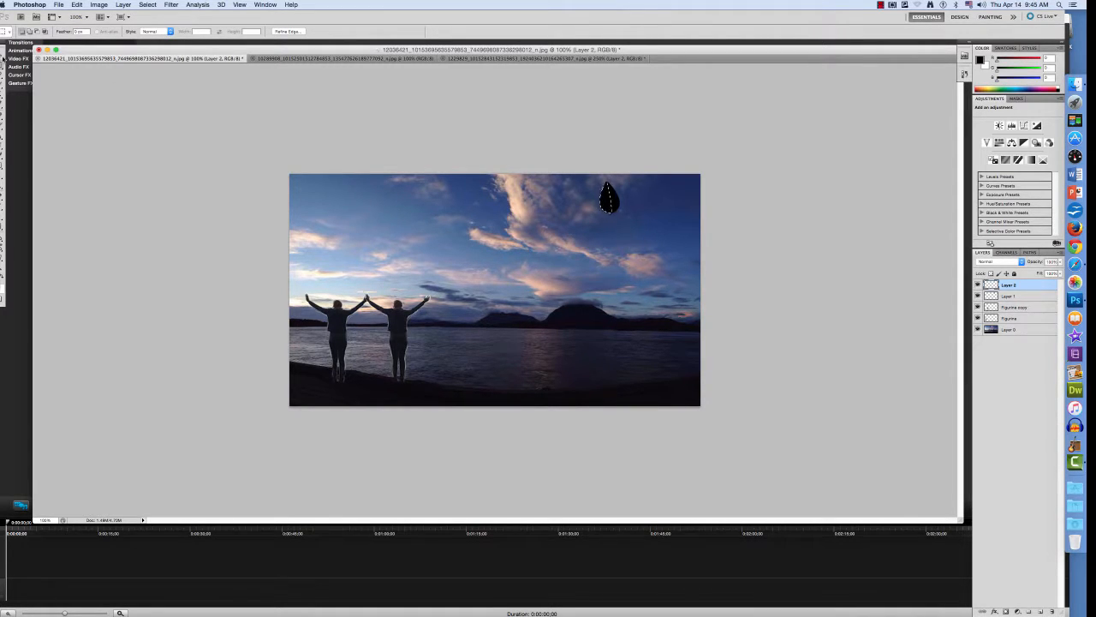
# Step: Deselect the half-oval and nudge the one on Layer 1 with the Move tool to line up both teardrop halves
pyautogui.click(2, 56)
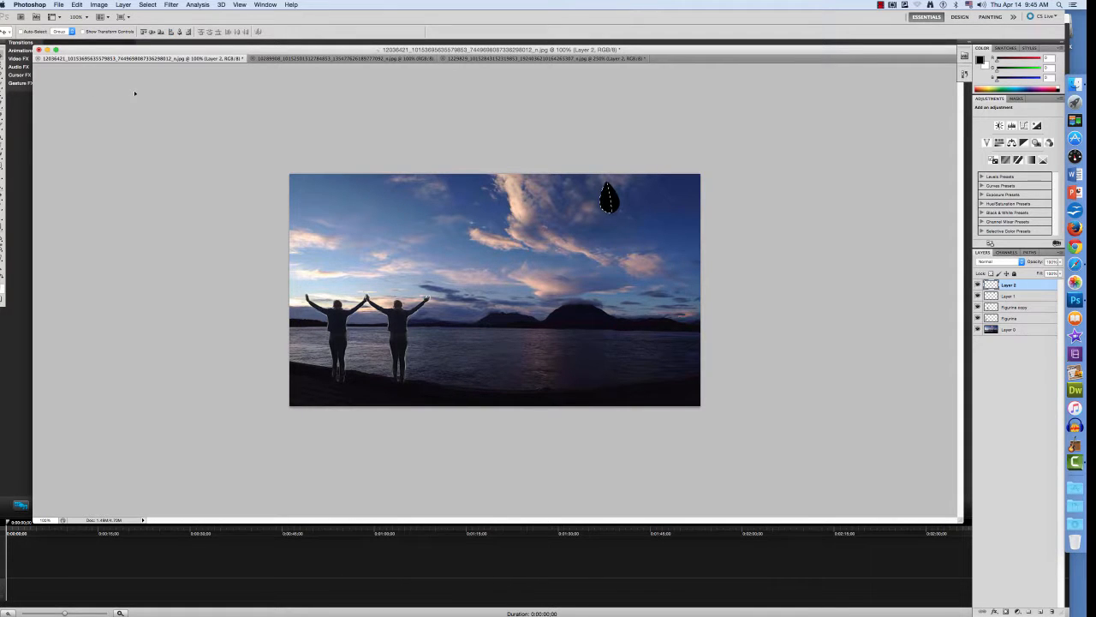
pyautogui.press('super+d')
pyautogui.click(1010, 297)
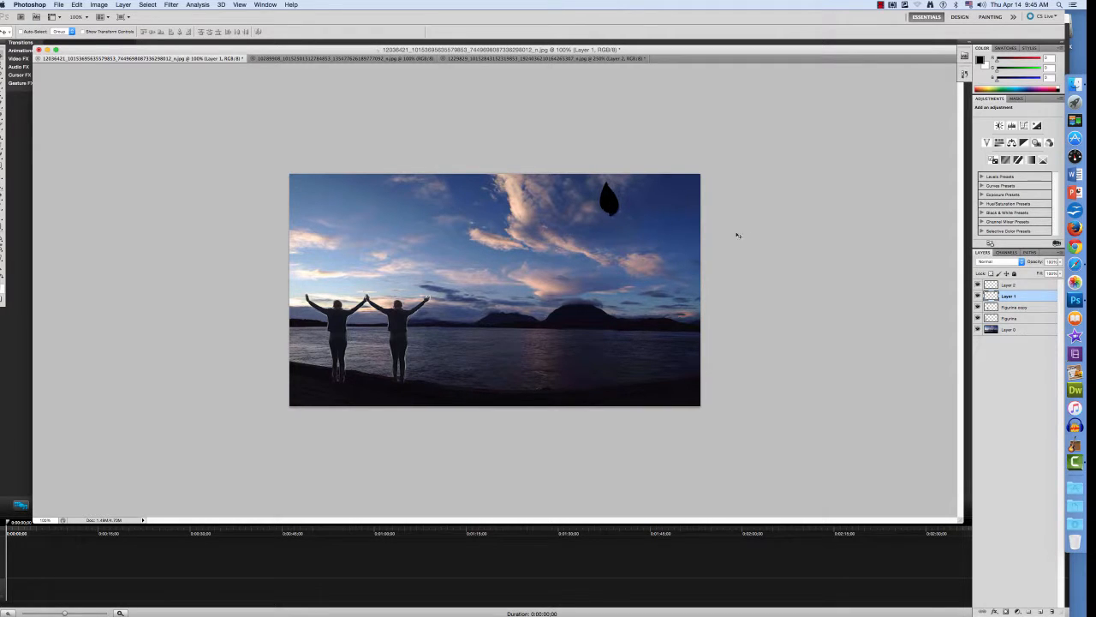
pyautogui.moveTo(613, 207); pyautogui.dragTo(611, 202)
# Step: Merge Layer 1 and Layer 2 into one layer and move the whole teardrop farther right and slightly down in the sky
pyautogui.keyDown('shift'); pyautogui.click(1015, 287); pyautogui.keyUp('shift')
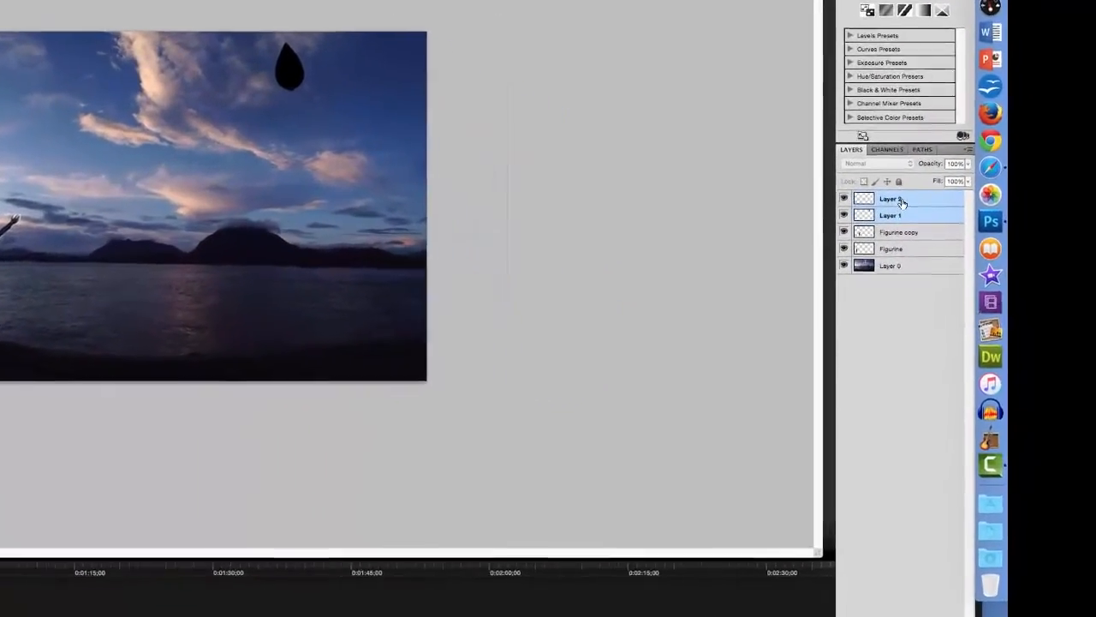
pyautogui.rightClick(870, 178)
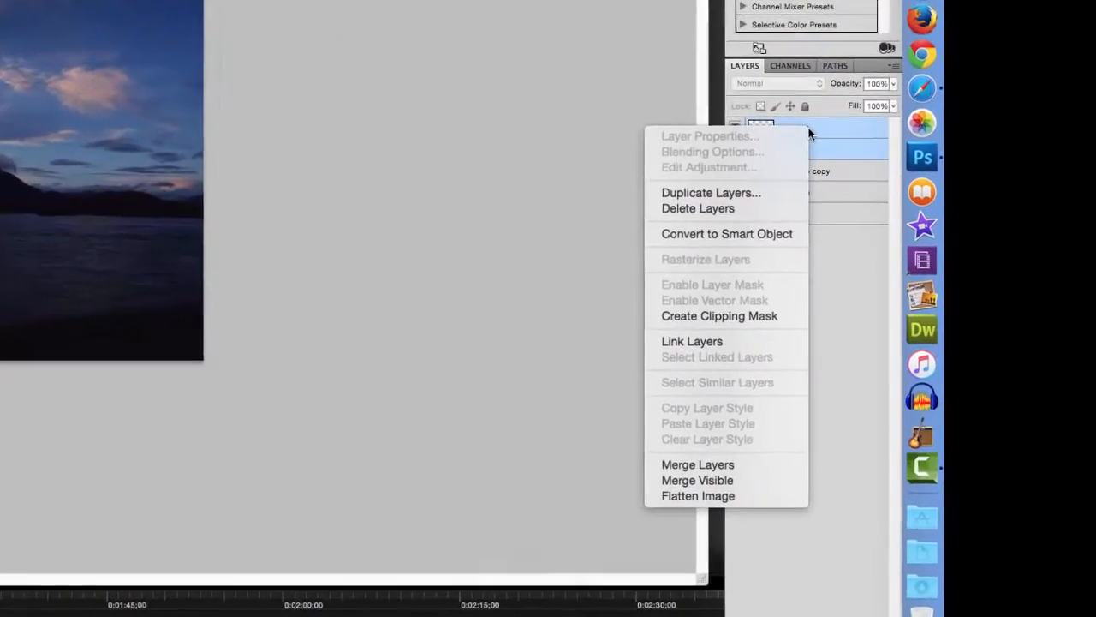
pyautogui.click(725, 465)
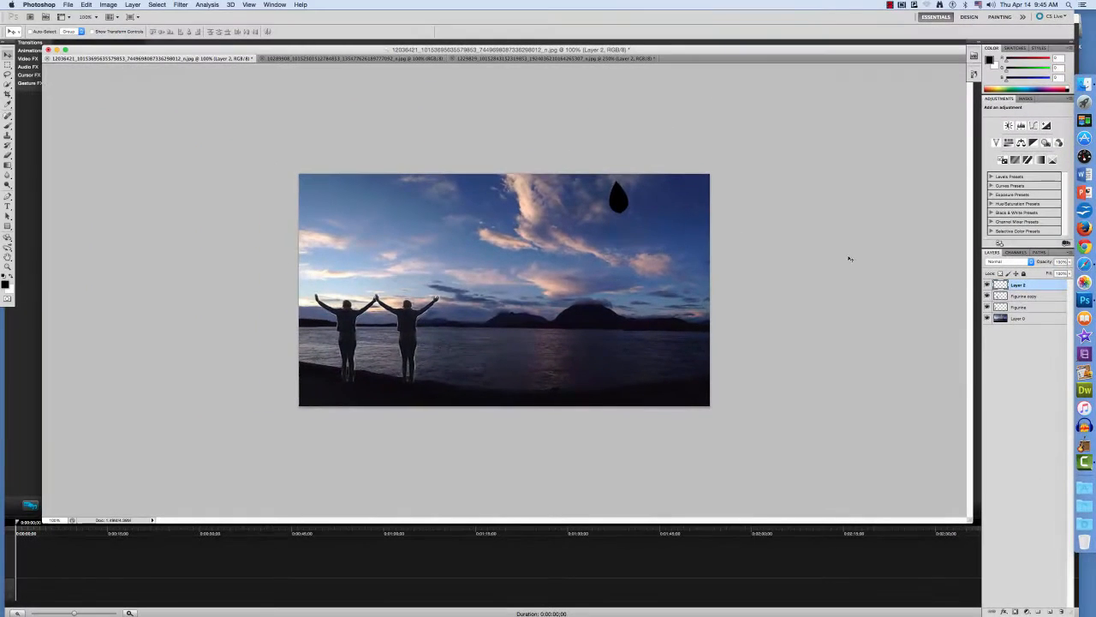
pyautogui.moveTo(623, 206); pyautogui.dragTo(663, 218)
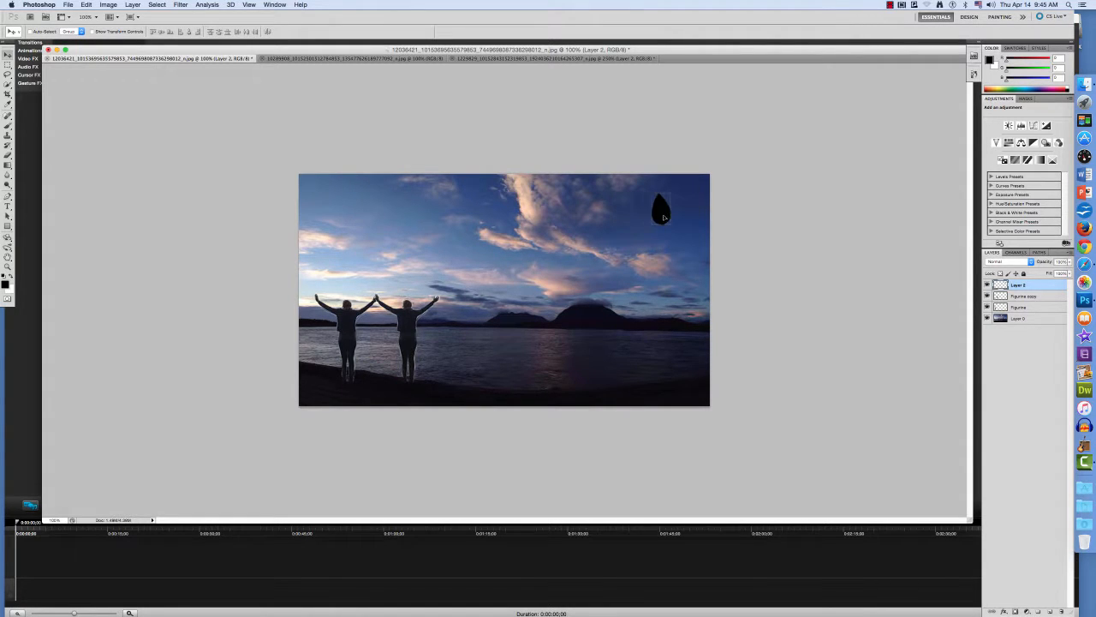
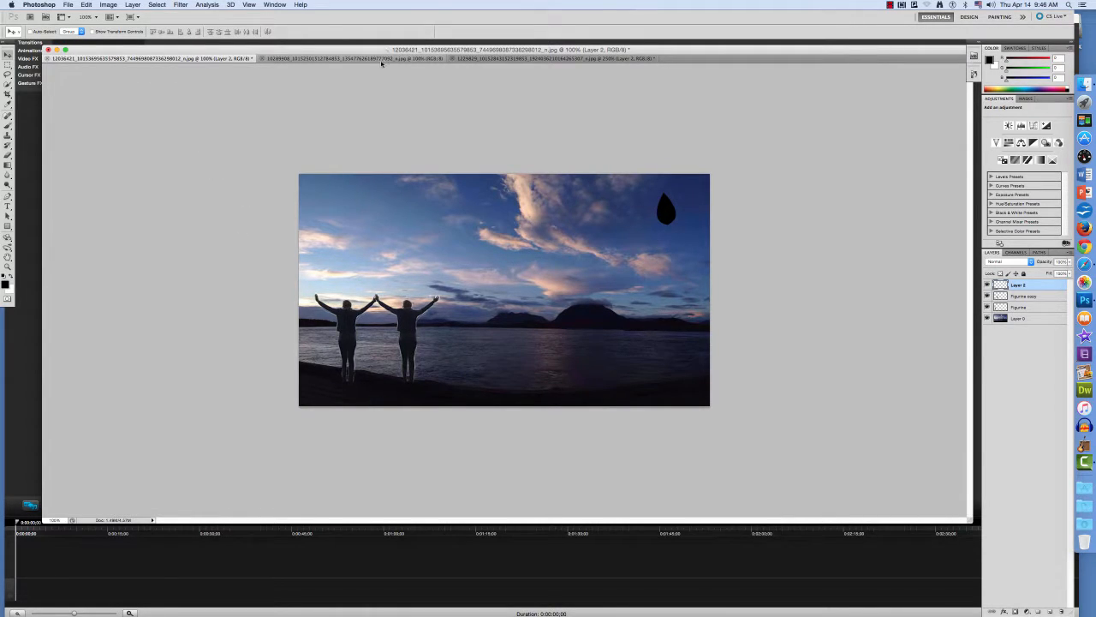
# Step: Switch to the lilac photo and lighten parts of the blossoms and central leaves with the Dodge tool
pyautogui.click(379, 60)
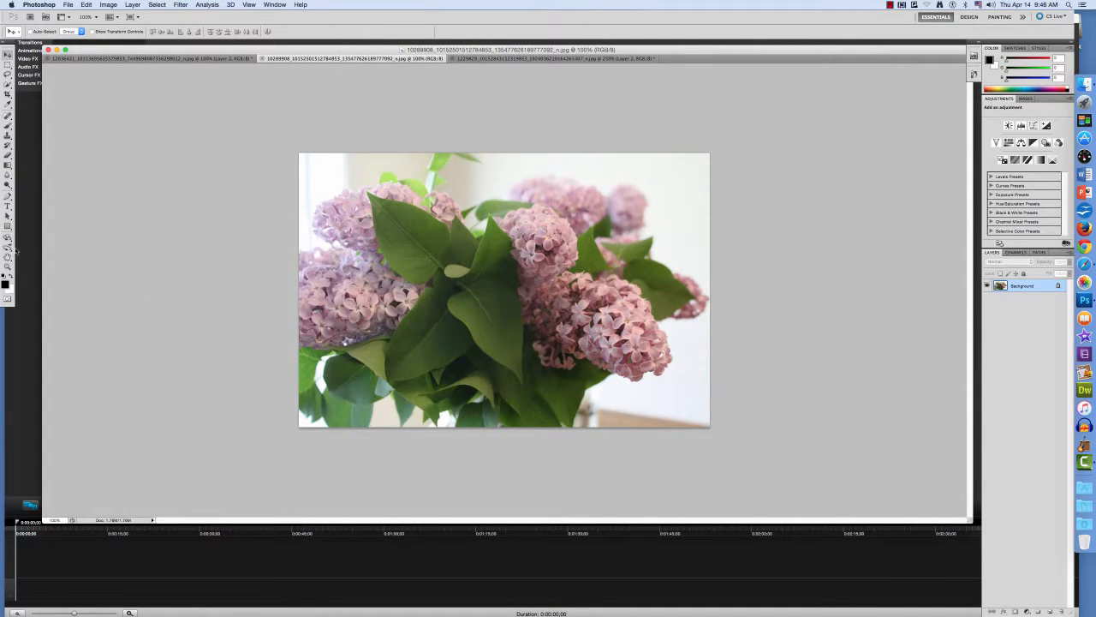
pyautogui.click(9, 175)
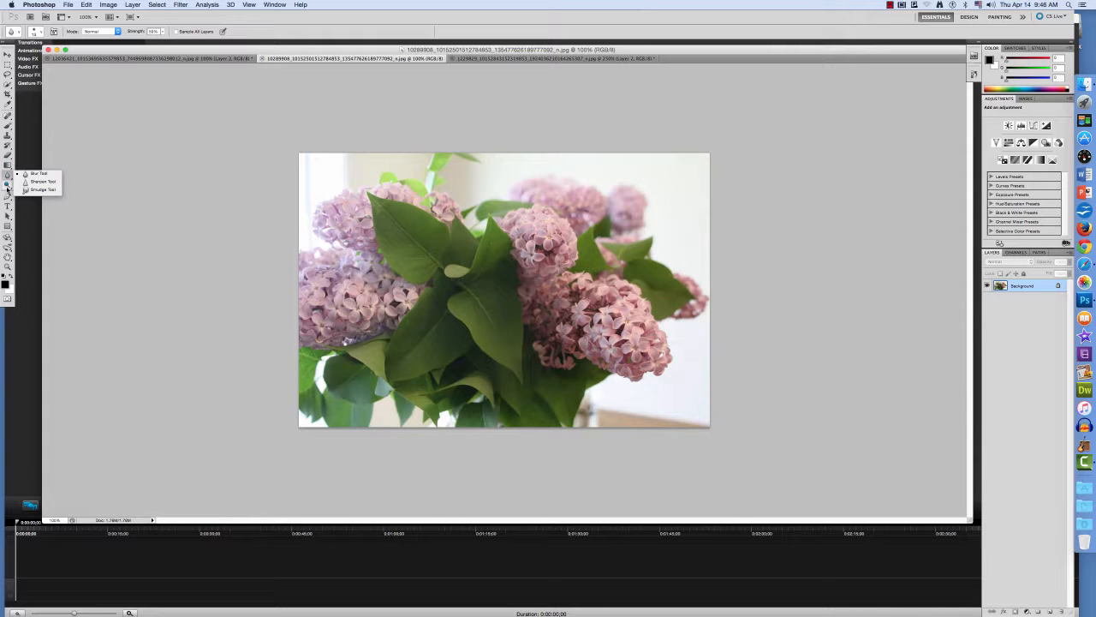
pyautogui.click(8, 187)
pyautogui.click(8, 187)
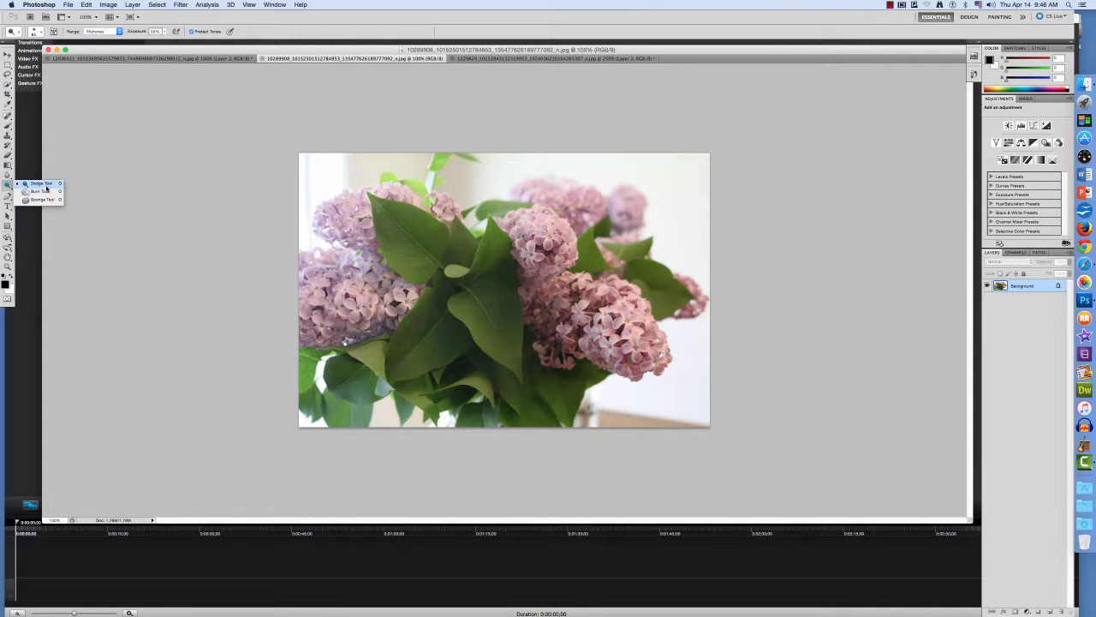
pyautogui.click(45, 191)
pyautogui.moveTo(364, 213)
pyautogui.mouseDown()
pyautogui.moveTo(338, 221)
pyautogui.moveTo(374, 237)
pyautogui.mouseUp()
pyautogui.moveTo(567, 257)
pyautogui.mouseDown()
pyautogui.moveTo(528, 250)
pyautogui.moveTo(526, 260)
pyautogui.moveTo(543, 256)
pyautogui.mouseUp()
pyautogui.moveTo(431, 330)
pyautogui.mouseDown()
pyautogui.moveTo(446, 293)
pyautogui.moveTo(448, 347)
pyautogui.moveTo(461, 319)
pyautogui.moveTo(438, 358)
pyautogui.moveTo(458, 312)
pyautogui.moveTo(421, 342)
pyautogui.moveTo(450, 280)
pyautogui.moveTo(400, 368)
pyautogui.moveTo(437, 297)
pyautogui.moveTo(457, 301)
pyautogui.moveTo(504, 370)
pyautogui.moveTo(473, 298)
pyautogui.moveTo(515, 368)
pyautogui.moveTo(479, 270)
pyautogui.moveTo(509, 298)
pyautogui.moveTo(520, 347)
pyautogui.moveTo(511, 319)
pyautogui.moveTo(474, 298)
pyautogui.moveTo(473, 322)
pyautogui.moveTo(520, 371)
pyautogui.moveTo(487, 328)
pyautogui.mouseUp()
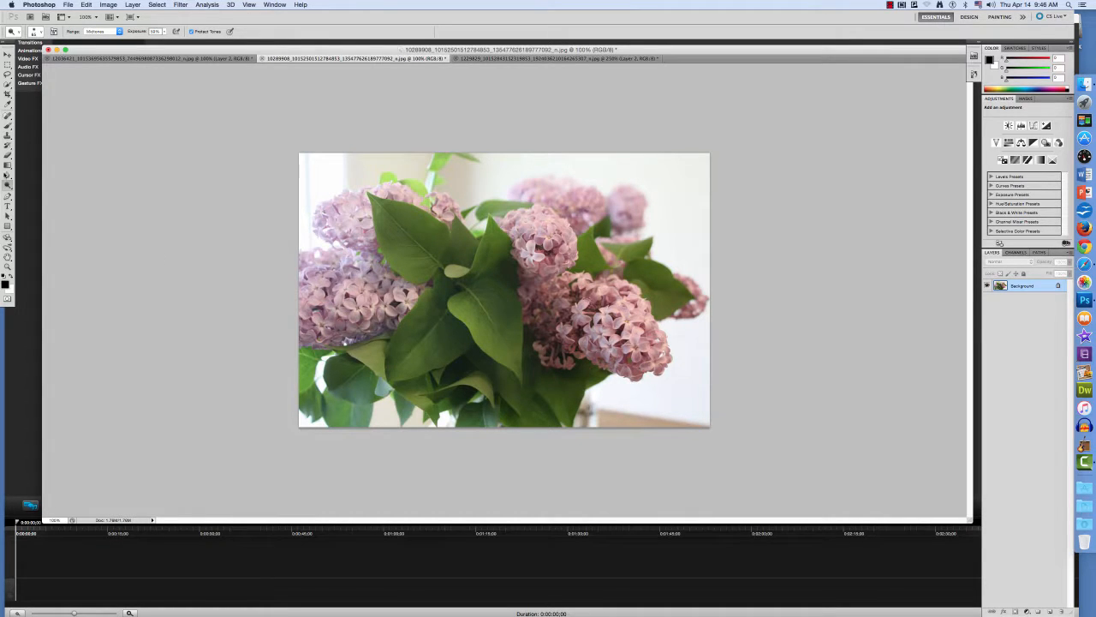
# Step: Darken the lilac blossoms on both sides of the central leaves with the Burn tool
pyautogui.click(8, 187)
pyautogui.click(34, 183)
pyautogui.moveTo(377, 226)
pyautogui.mouseDown()
pyautogui.moveTo(334, 214)
pyautogui.moveTo(380, 204)
pyautogui.moveTo(325, 228)
pyautogui.moveTo(534, 230)
pyautogui.moveTo(542, 259)
pyautogui.moveTo(553, 231)
pyautogui.moveTo(584, 283)
pyautogui.mouseUp()
pyautogui.moveTo(395, 318)
pyautogui.mouseDown()
pyautogui.moveTo(298, 305)
pyautogui.moveTo(366, 280)
pyautogui.moveTo(333, 273)
pyautogui.moveTo(307, 277)
pyautogui.moveTo(419, 289)
pyautogui.moveTo(340, 316)
pyautogui.moveTo(426, 303)
pyautogui.moveTo(359, 322)
pyautogui.moveTo(332, 309)
pyautogui.moveTo(393, 292)
pyautogui.moveTo(326, 276)
pyautogui.moveTo(312, 294)
pyautogui.moveTo(391, 278)
pyautogui.moveTo(324, 260)
pyautogui.mouseUp()
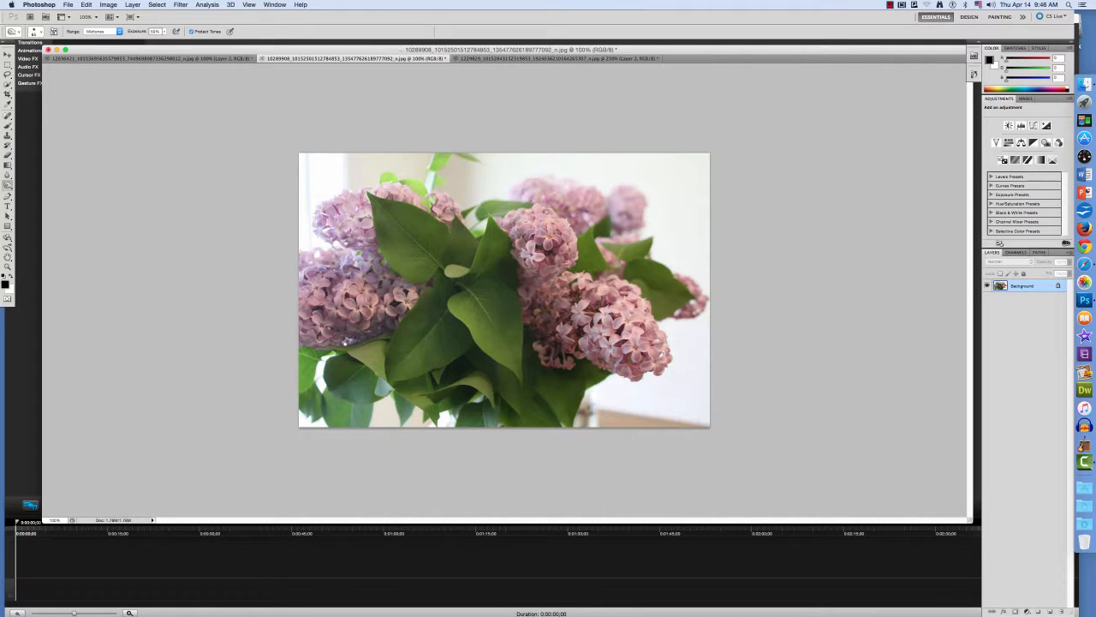
pyautogui.moveTo(543, 189)
pyautogui.mouseDown()
pyautogui.moveTo(653, 218)
pyautogui.moveTo(610, 248)
pyautogui.moveTo(685, 302)
pyautogui.moveTo(599, 336)
pyautogui.moveTo(655, 364)
pyautogui.moveTo(582, 274)
pyautogui.moveTo(529, 261)
pyautogui.moveTo(523, 224)
pyautogui.moveTo(557, 273)
pyautogui.mouseUp()
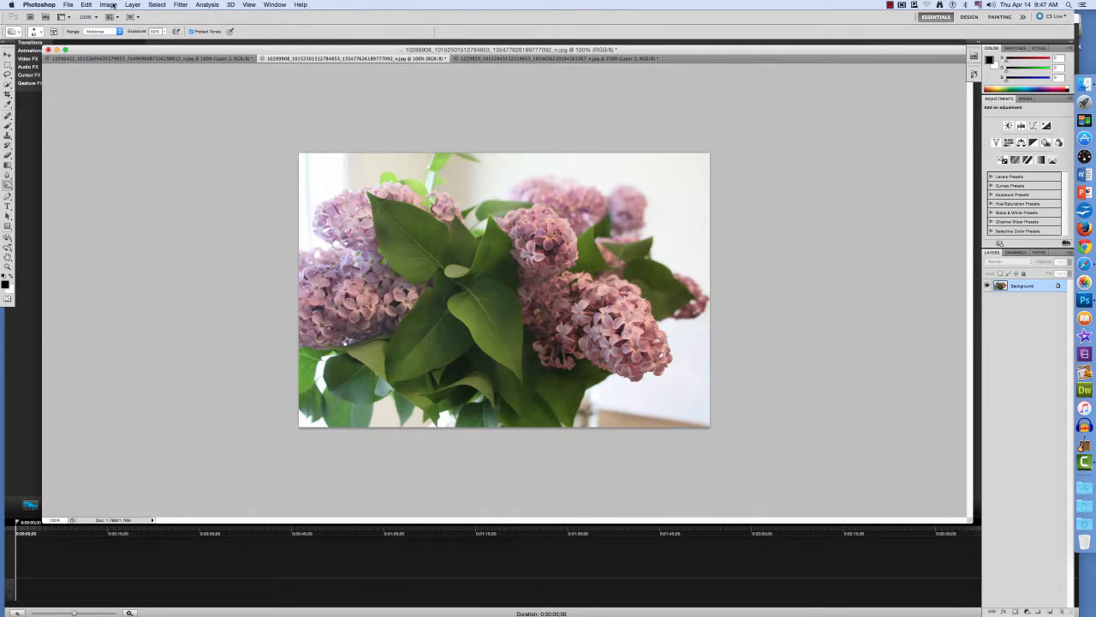
pyautogui.click(112, 5)
pyautogui.moveTo(113, 5)
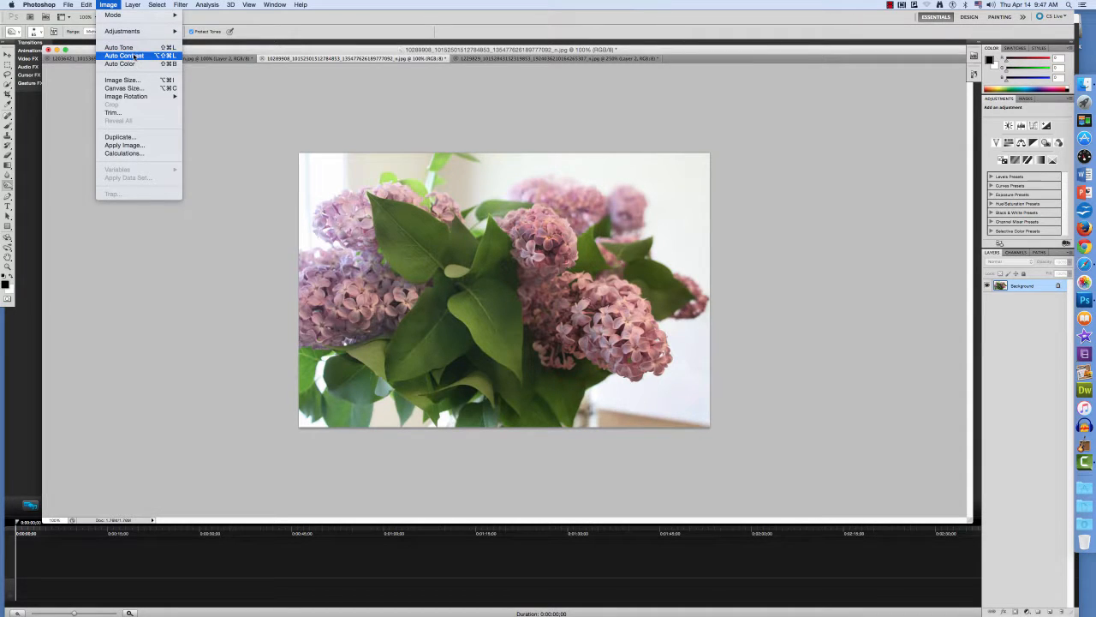
pyautogui.click(138, 6)
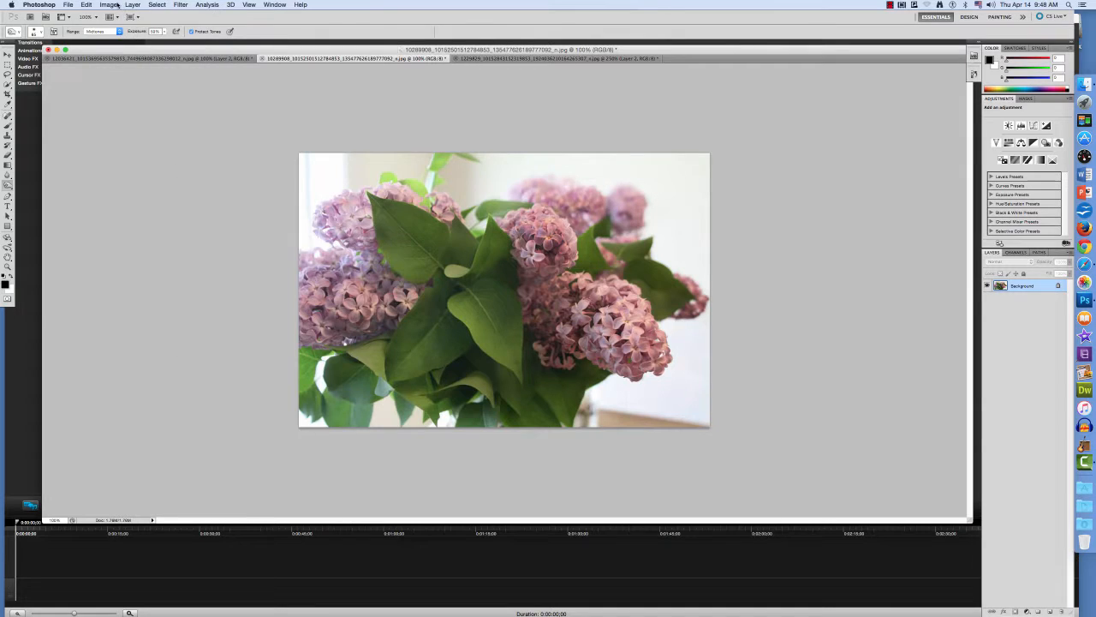
# Step: Apply a Curves adjustment to the lilac photo with a raised shadow point and a midtone point at input 132, output 113
pyautogui.click(109, 5)
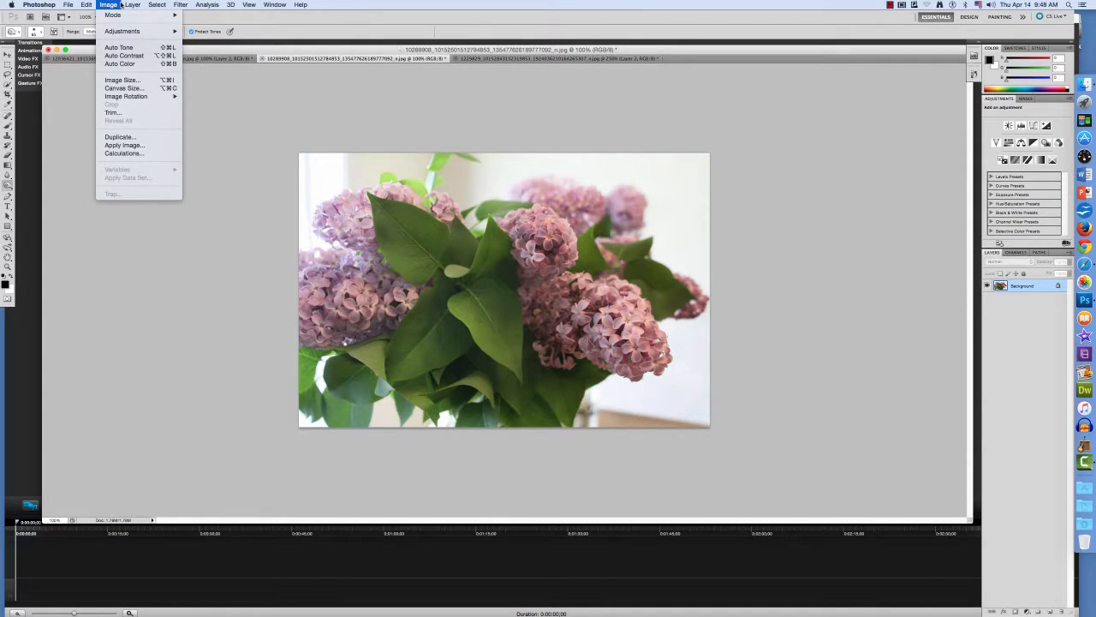
pyautogui.moveTo(128, 32)
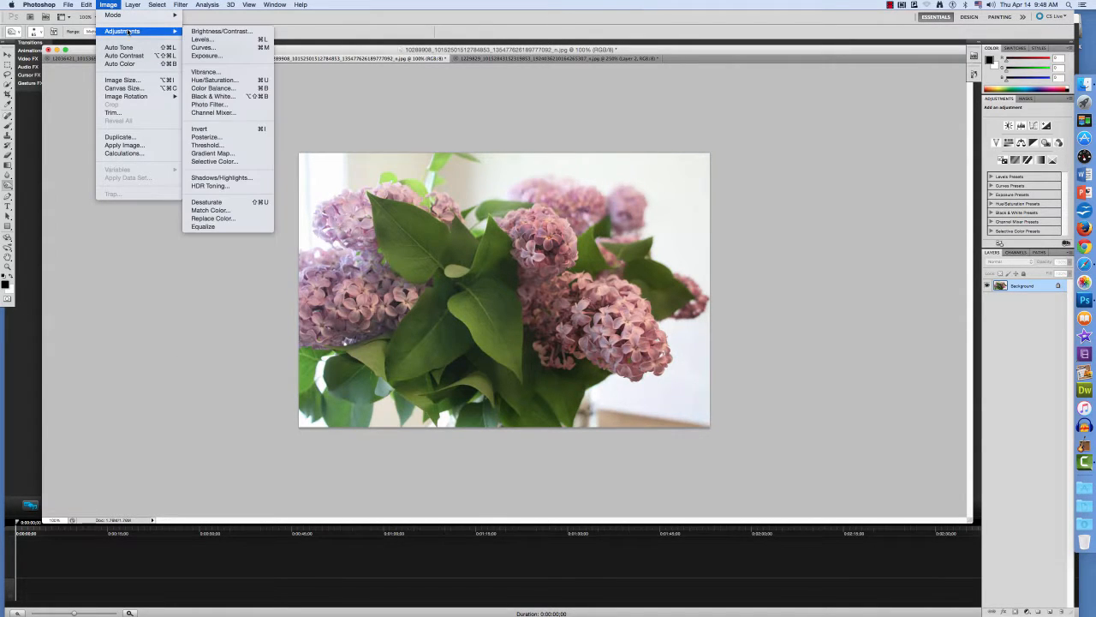
pyautogui.click(224, 47)
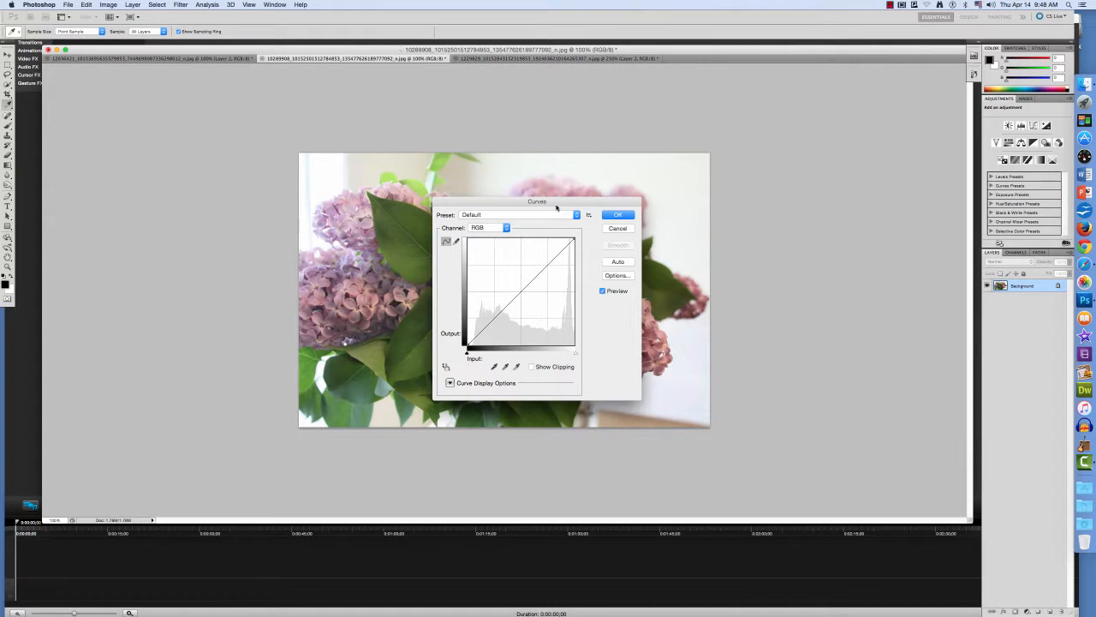
pyautogui.moveTo(555, 207); pyautogui.dragTo(875, 144)
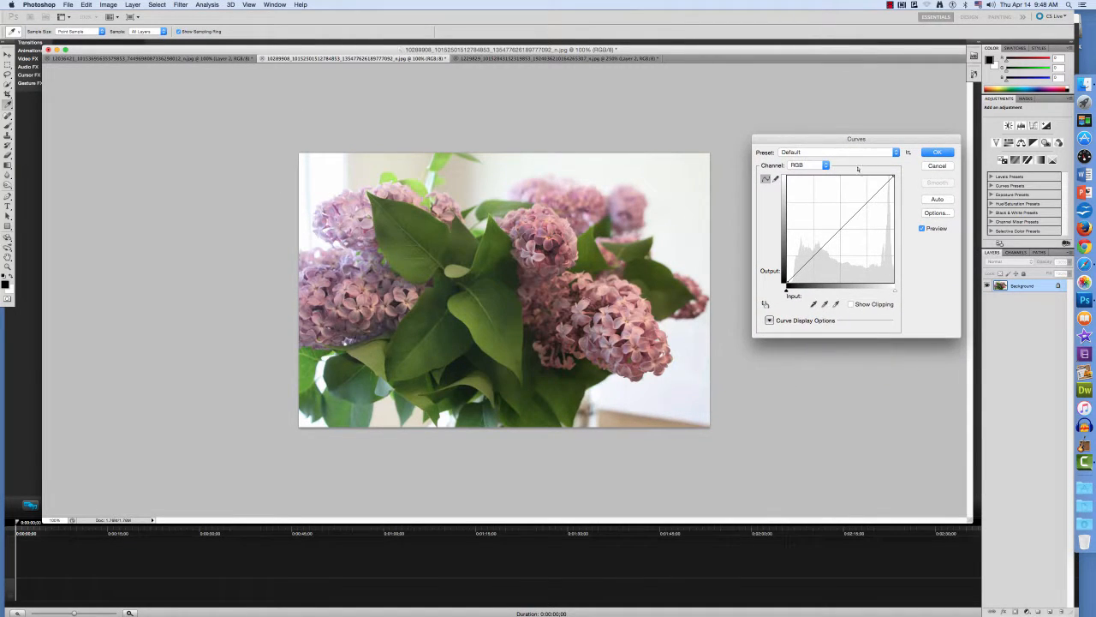
pyautogui.moveTo(826, 245)
pyautogui.mouseDown()
pyautogui.moveTo(802, 222)
pyautogui.moveTo(817, 210)
pyautogui.moveTo(842, 234)
pyautogui.mouseUp()
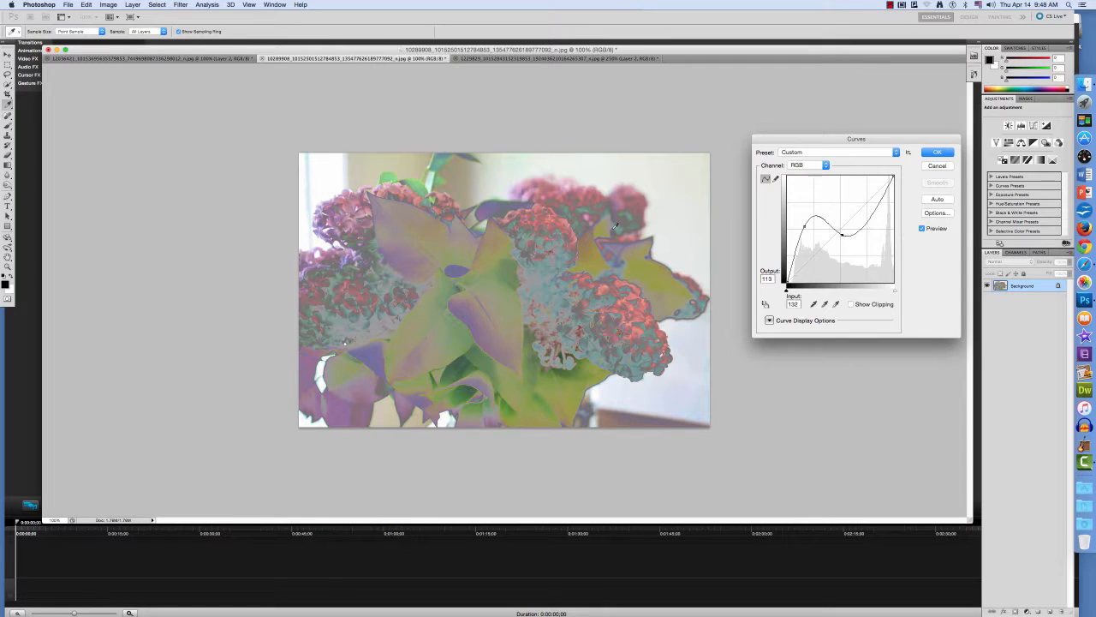
pyautogui.click(68, 5)
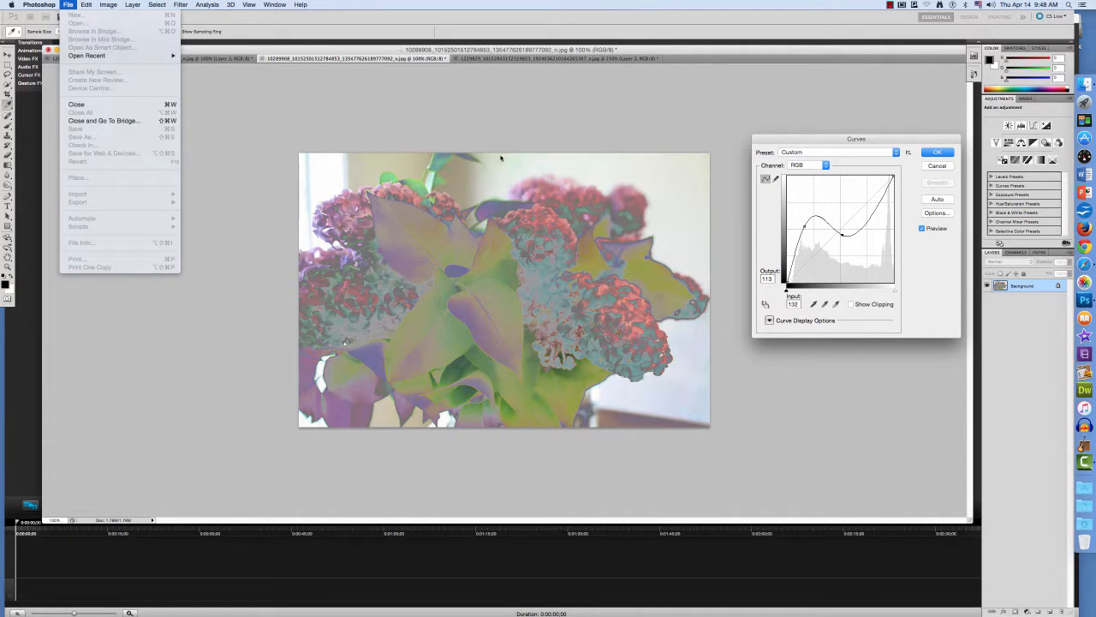
pyautogui.click(917, 146)
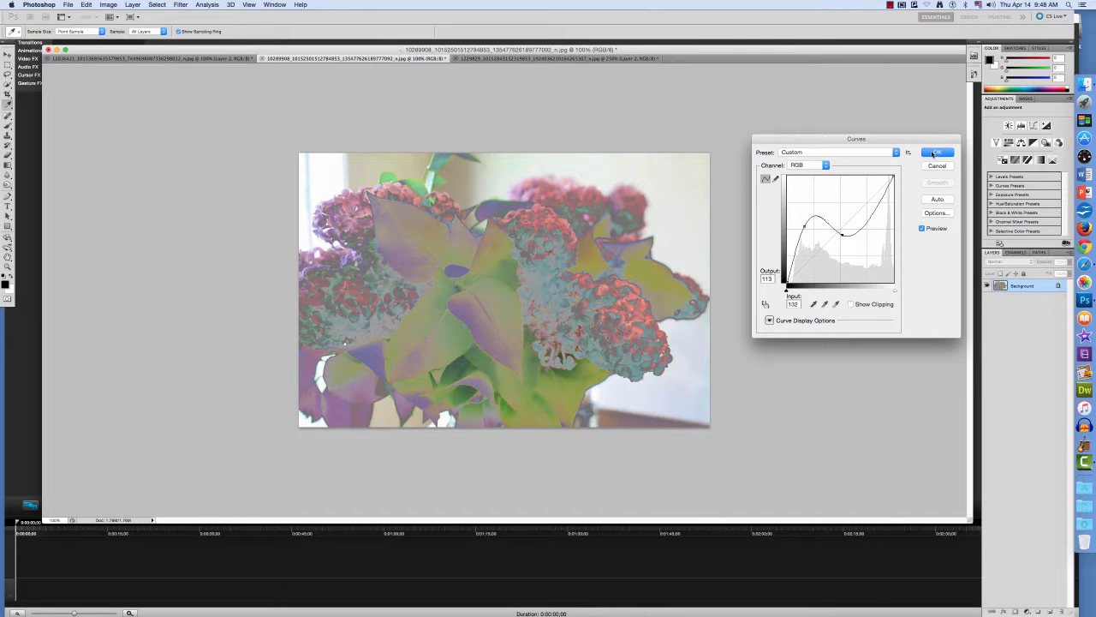
pyautogui.click(936, 153)
pyautogui.press('o')
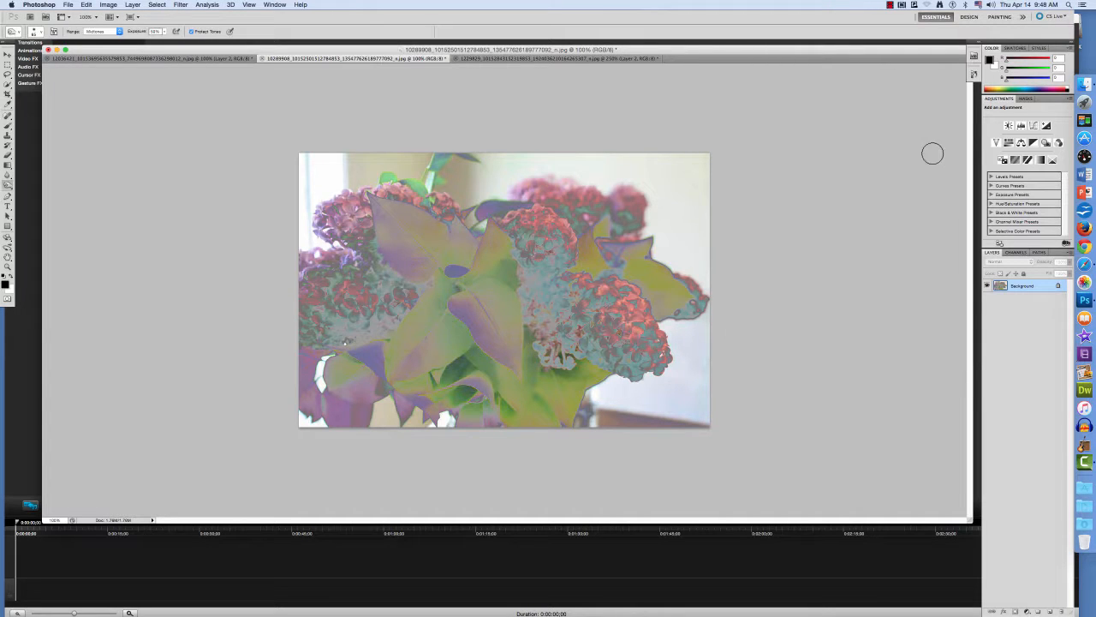
# Step: Save the recolored lilac photo as a high-quality progressive JPEG in Pictures, inserting a 6 after "1015250" in the file name
pyautogui.click(69, 5)
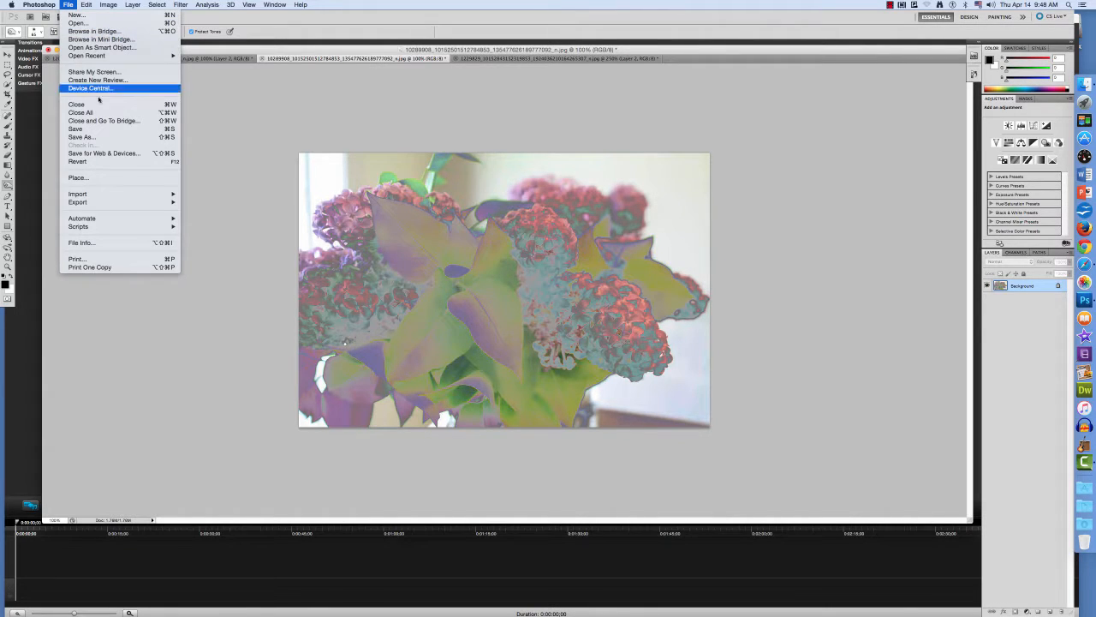
pyautogui.click(101, 137)
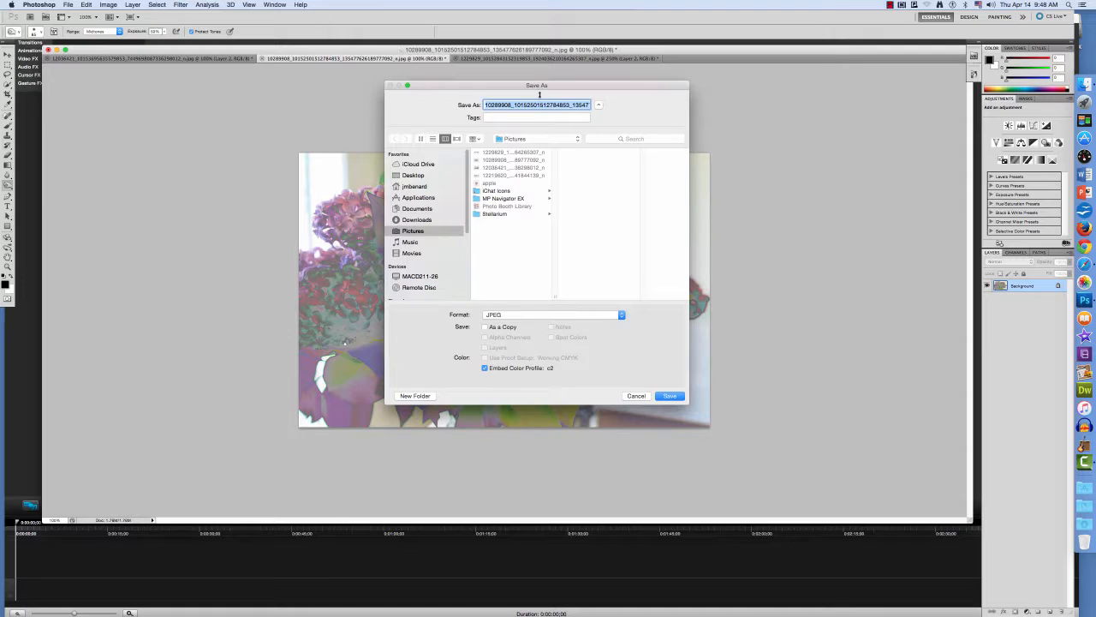
pyautogui.click(537, 104)
pyautogui.write('6')
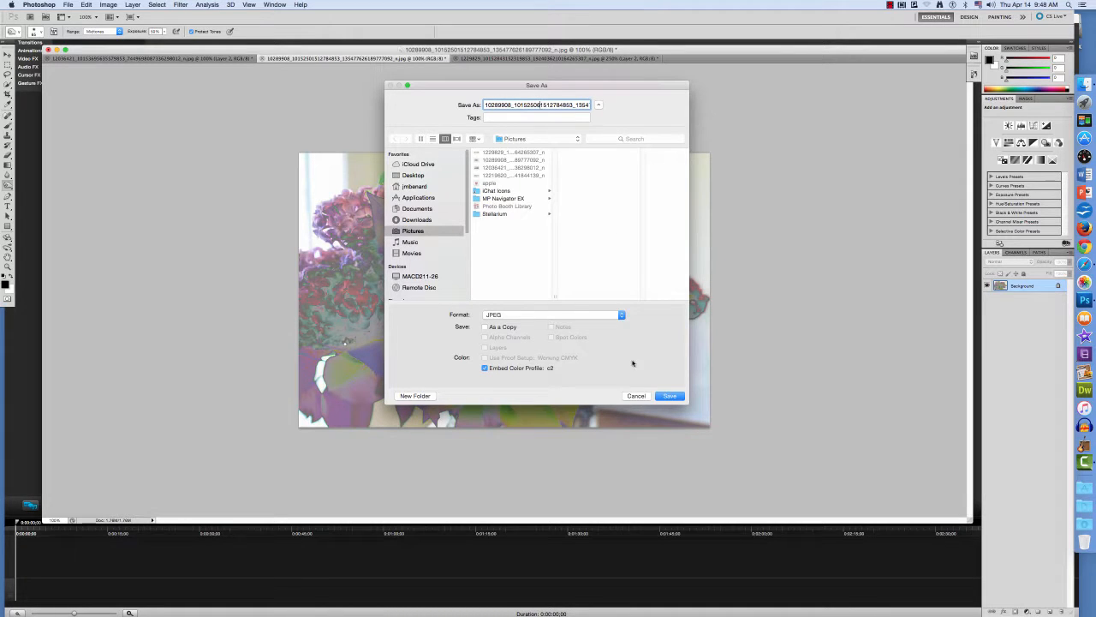
pyautogui.click(671, 395)
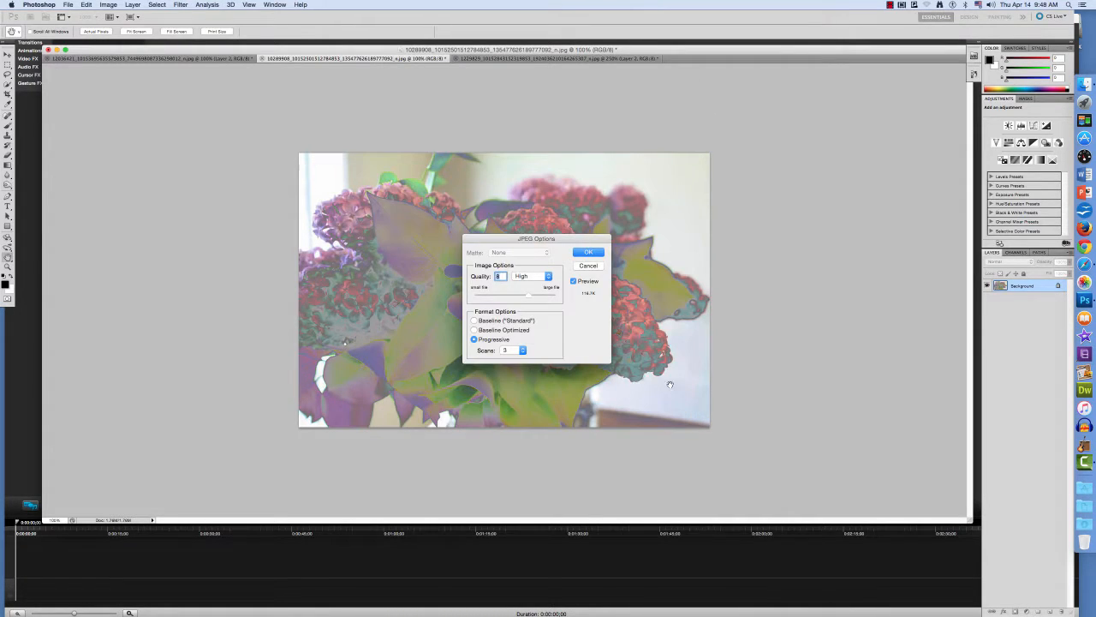
pyautogui.click(589, 252)
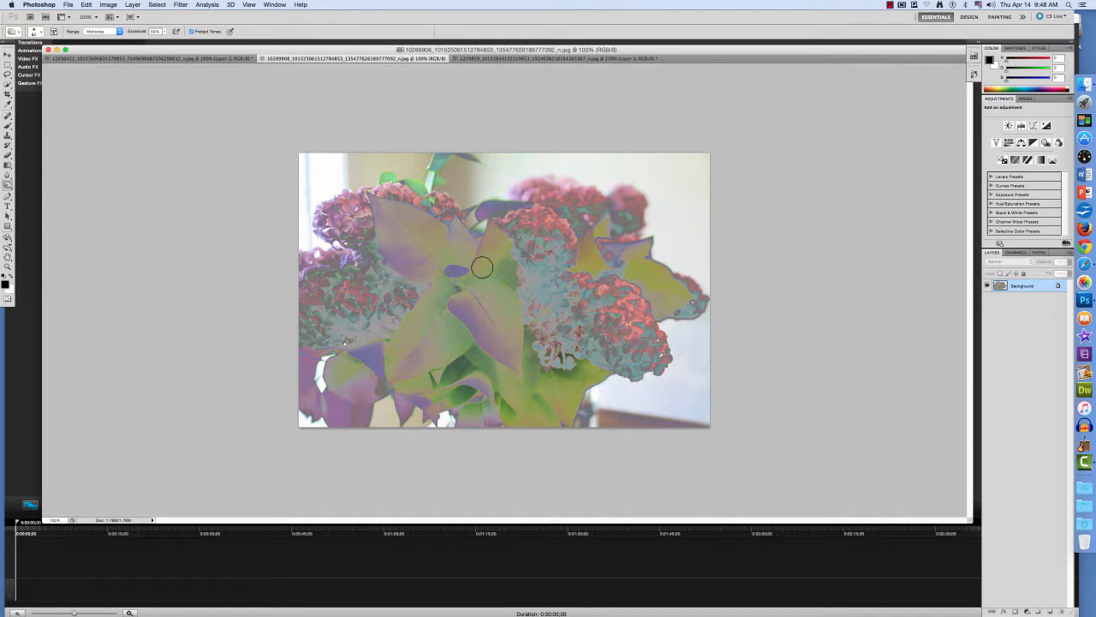
# Step: Step back once to undo the Curves adjustment on the lilac photo
pyautogui.click(68, 5)
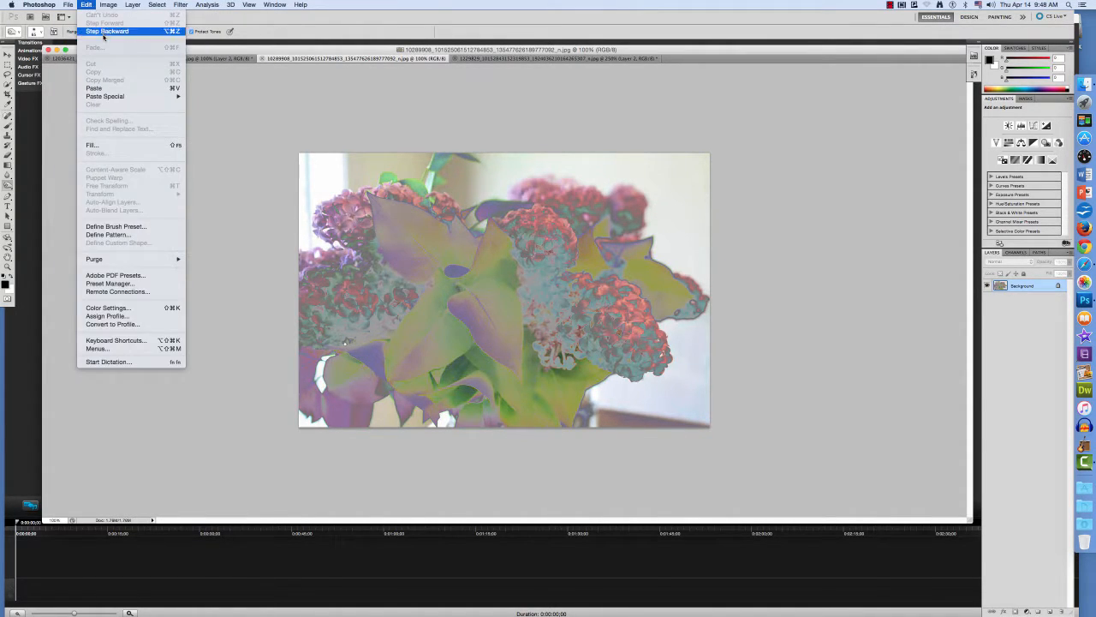
pyautogui.click(105, 32)
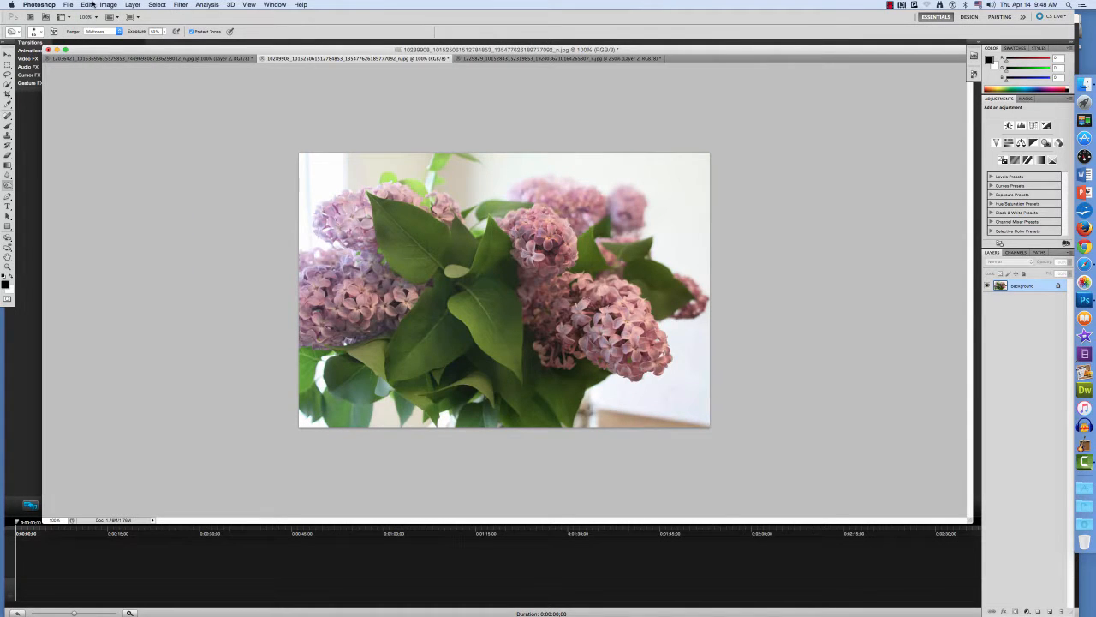
# Step: Try a strongly bent RGB curve on the lilac photo with the Curves adjustment, and discard it
pyautogui.click(87, 5)
pyautogui.moveTo(122, 33)
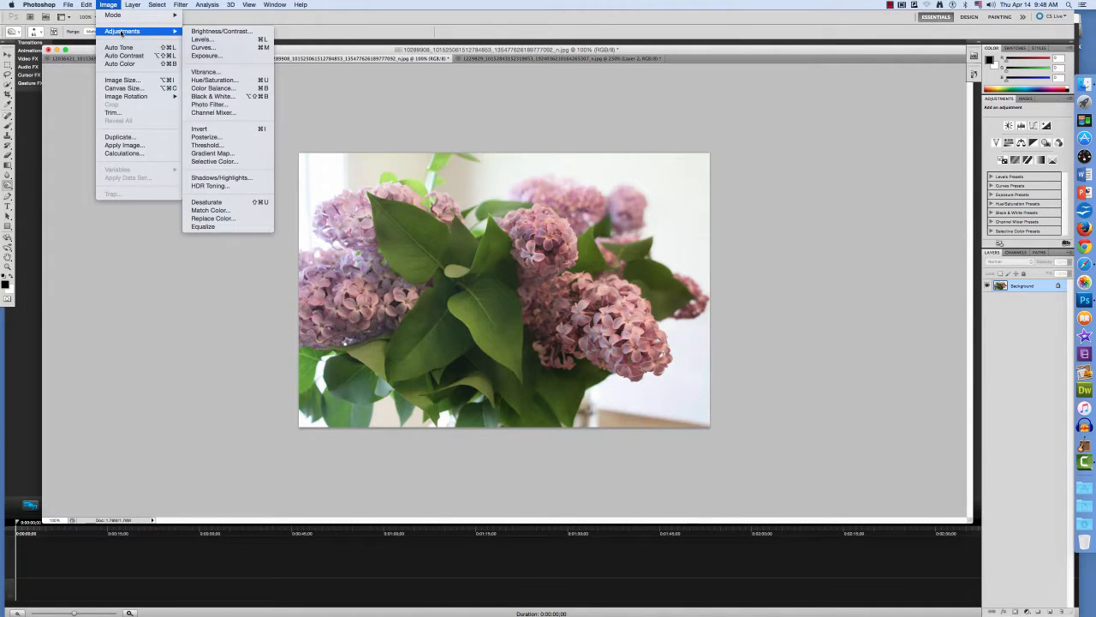
pyautogui.click(243, 47)
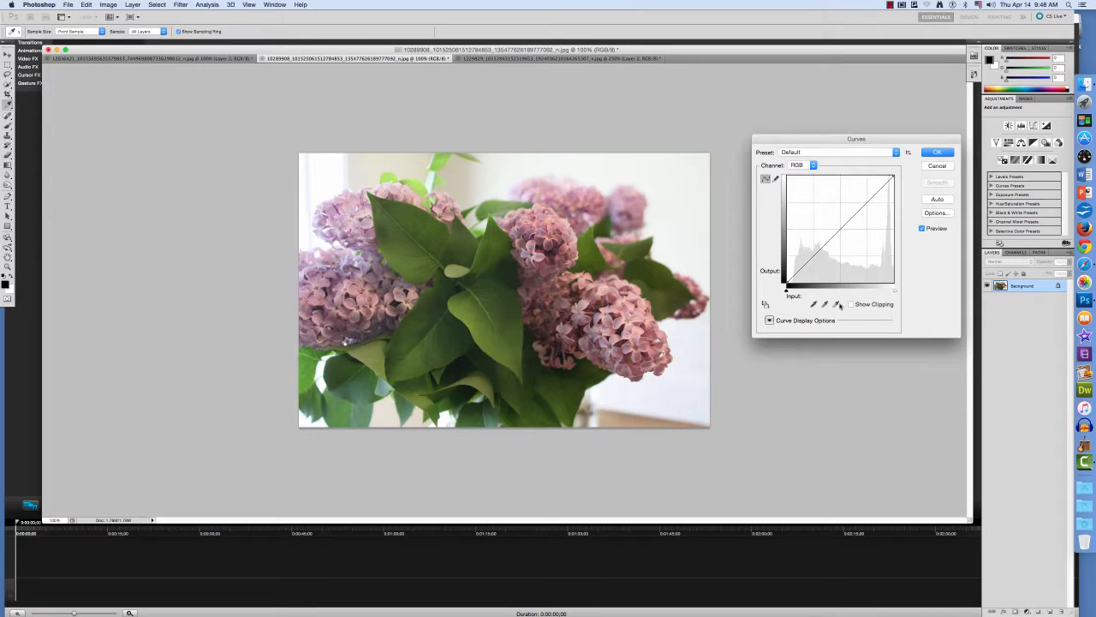
pyautogui.moveTo(866, 207)
pyautogui.mouseDown()
pyautogui.moveTo(871, 241)
pyautogui.moveTo(821, 236)
pyautogui.mouseUp()
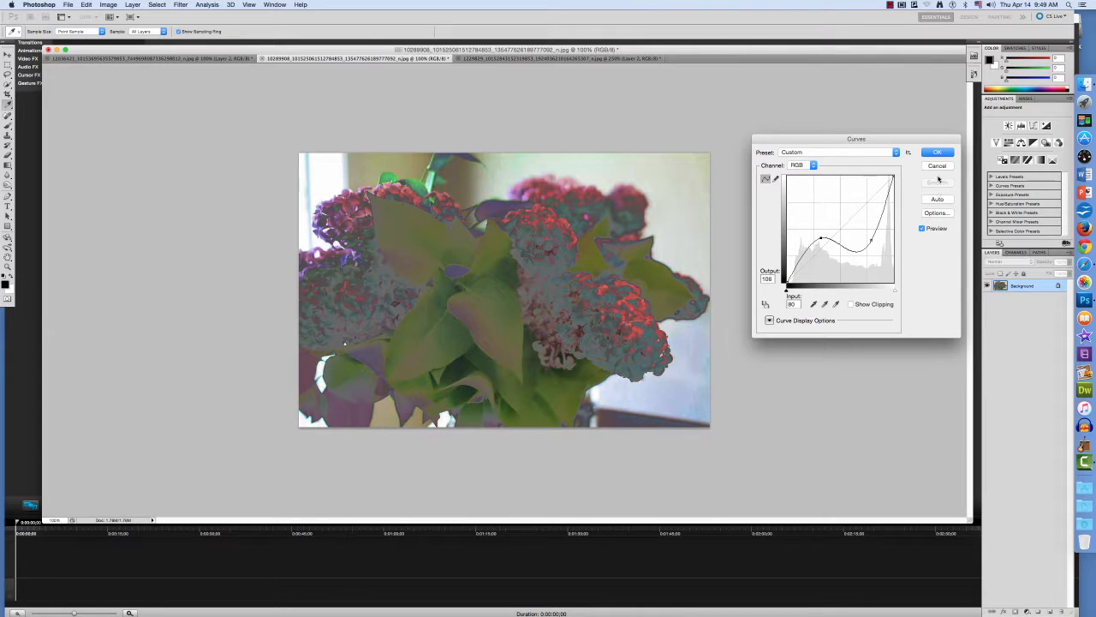
pyautogui.click(936, 166)
# Step: Apply a Hue/Saturation adjustment to the lilac photo with hue -3 and slightly reduced saturation
pyautogui.click(107, 4)
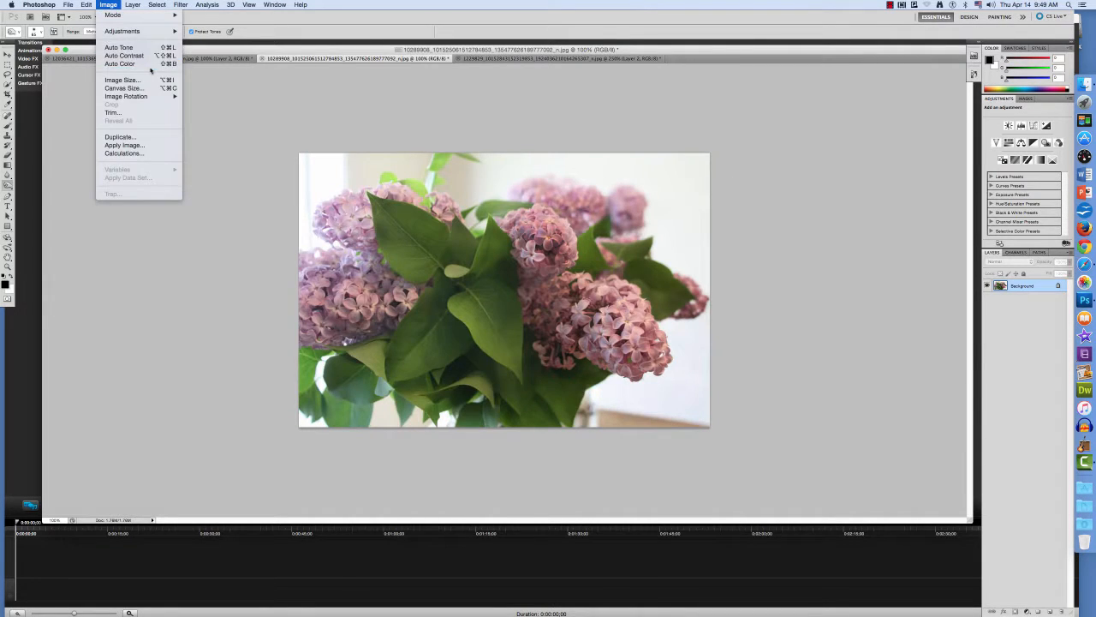
pyautogui.moveTo(143, 35)
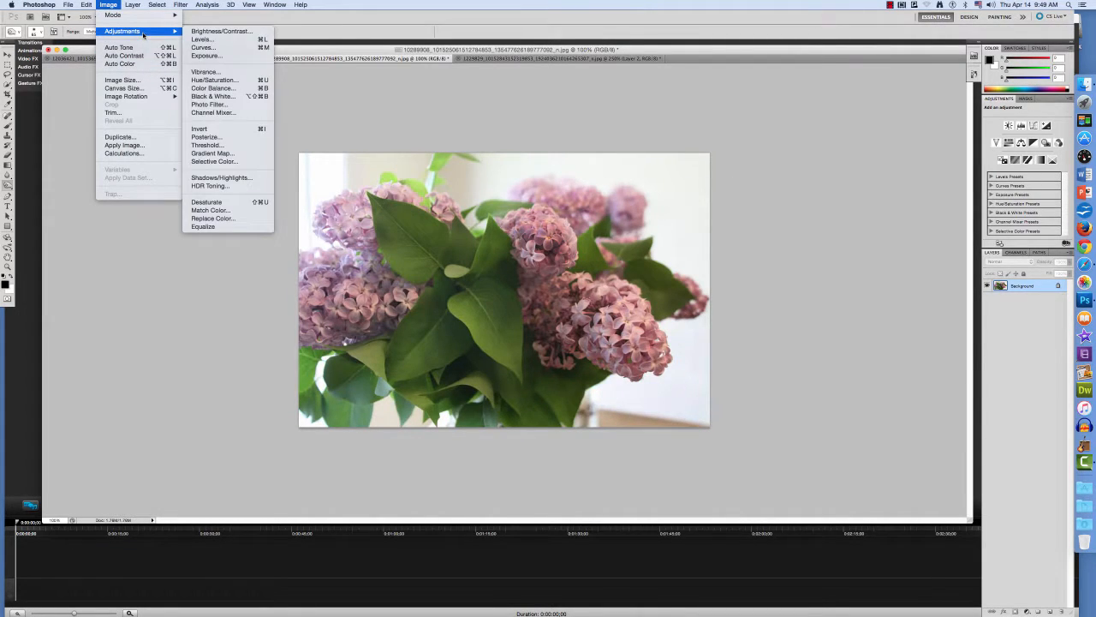
pyautogui.click(227, 80)
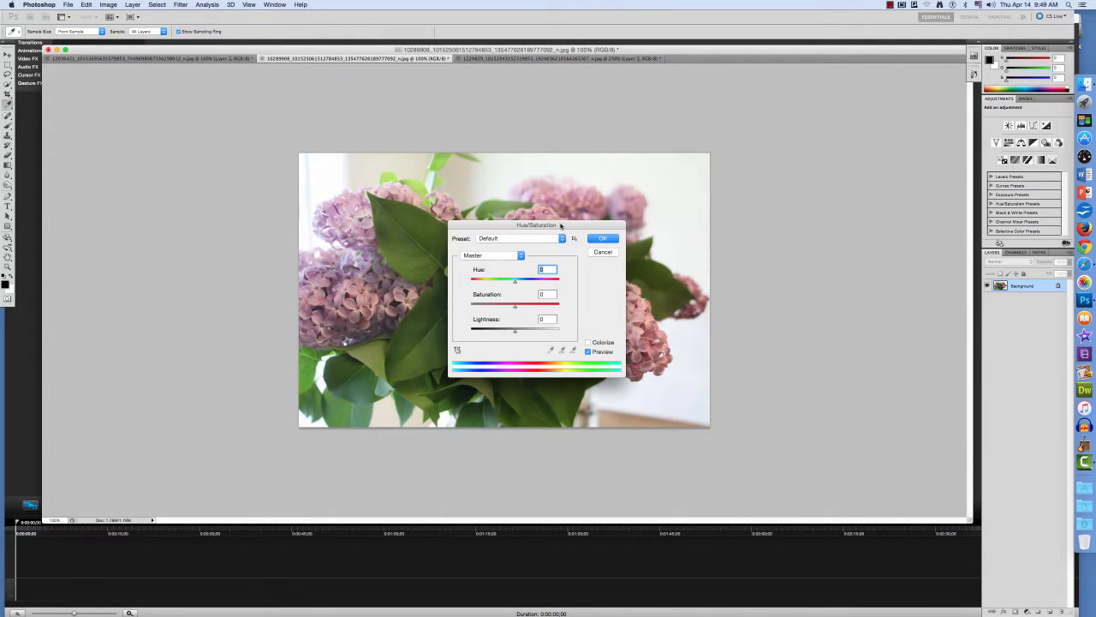
pyautogui.moveTo(561, 225); pyautogui.dragTo(775, 161)
pyautogui.moveTo(730, 218); pyautogui.dragTo(729, 246)
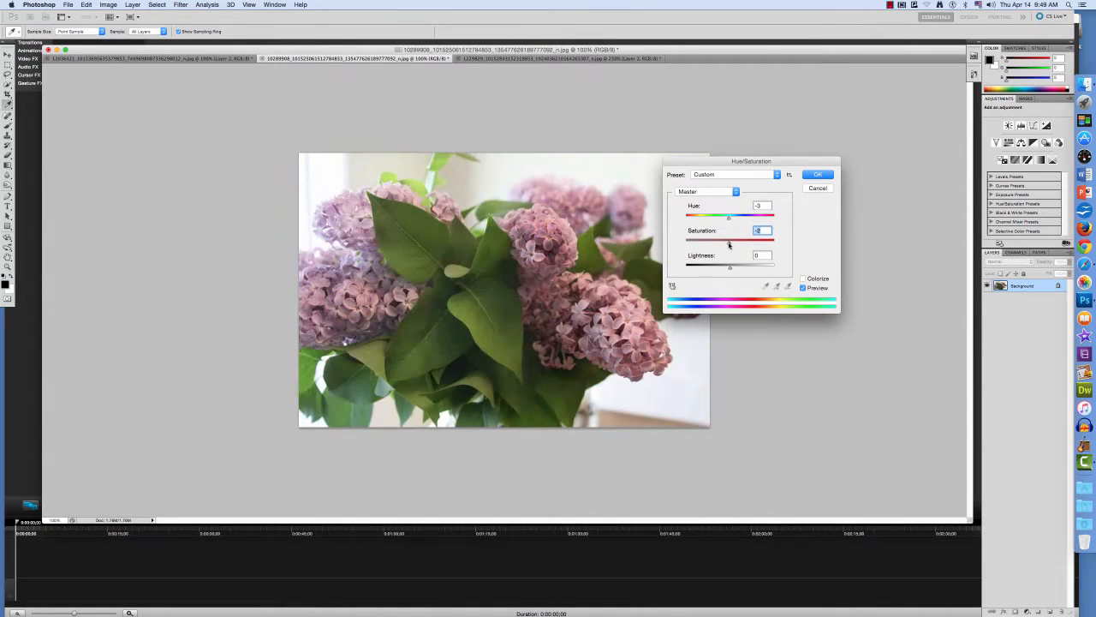
pyautogui.click(818, 176)
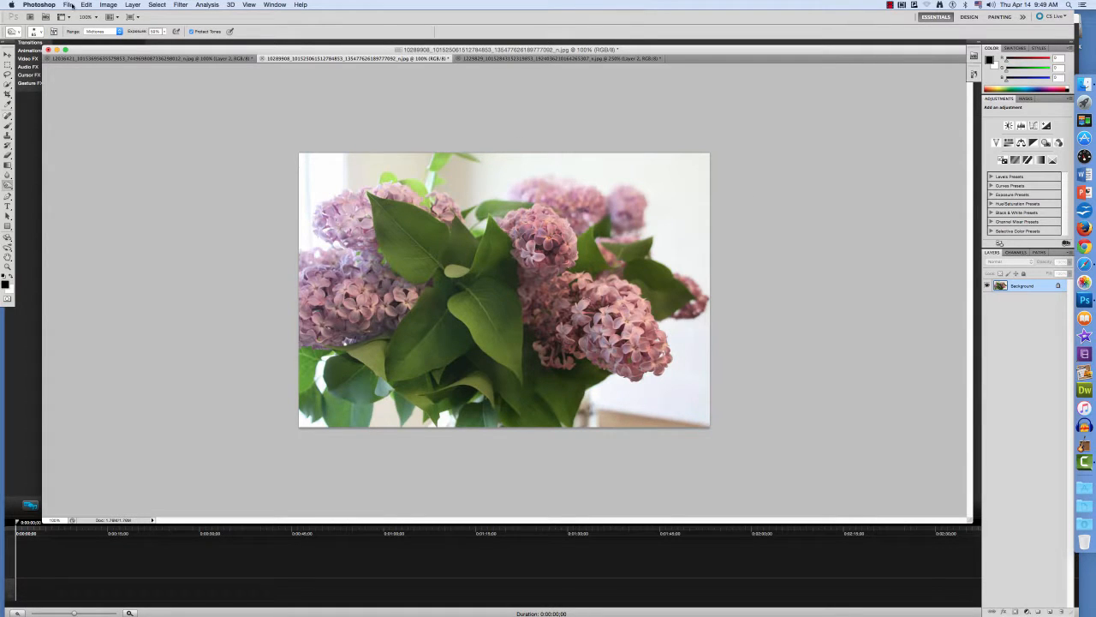
# Step: Preview the Ocean Ripple distortion filter on the lilac photo and discard it
pyautogui.click(180, 5)
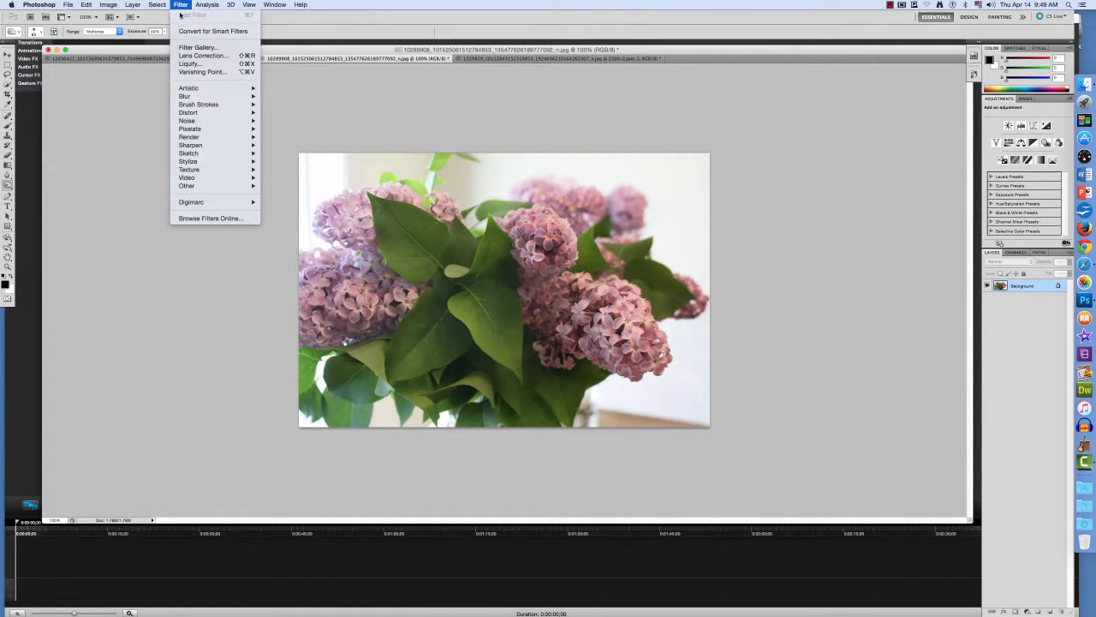
pyautogui.moveTo(202, 105)
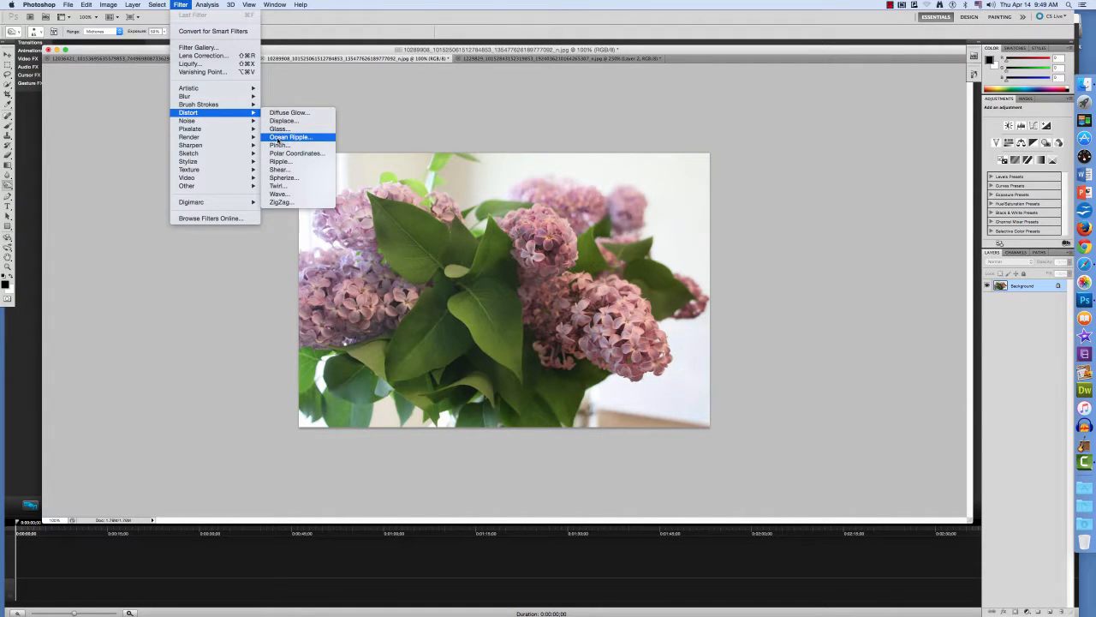
pyautogui.click(287, 137)
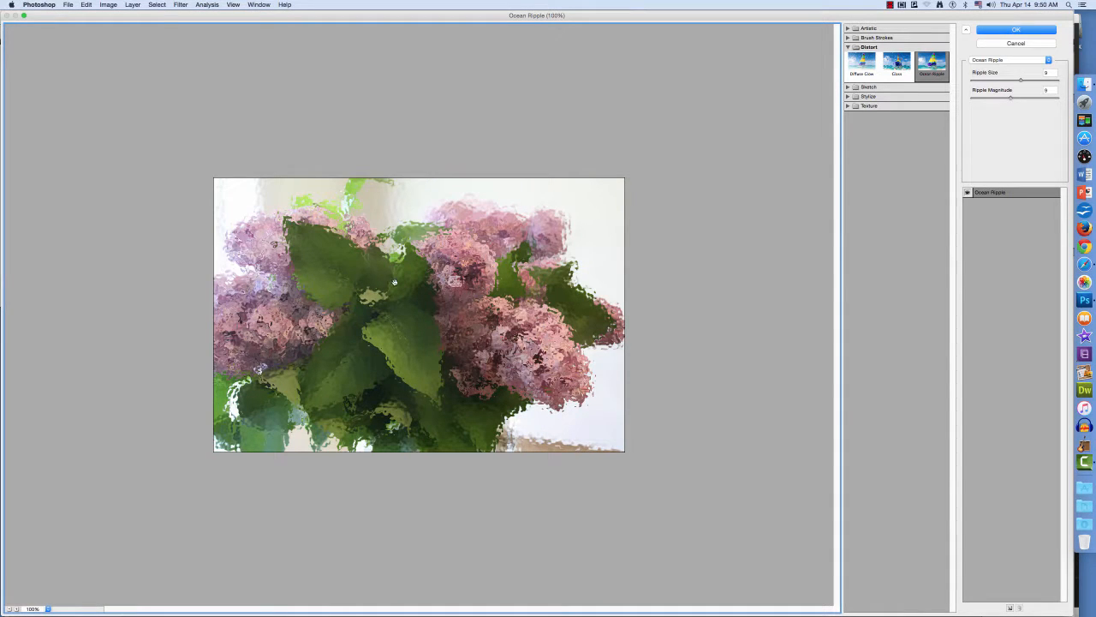
pyautogui.click(185, 6)
pyautogui.click(1011, 46)
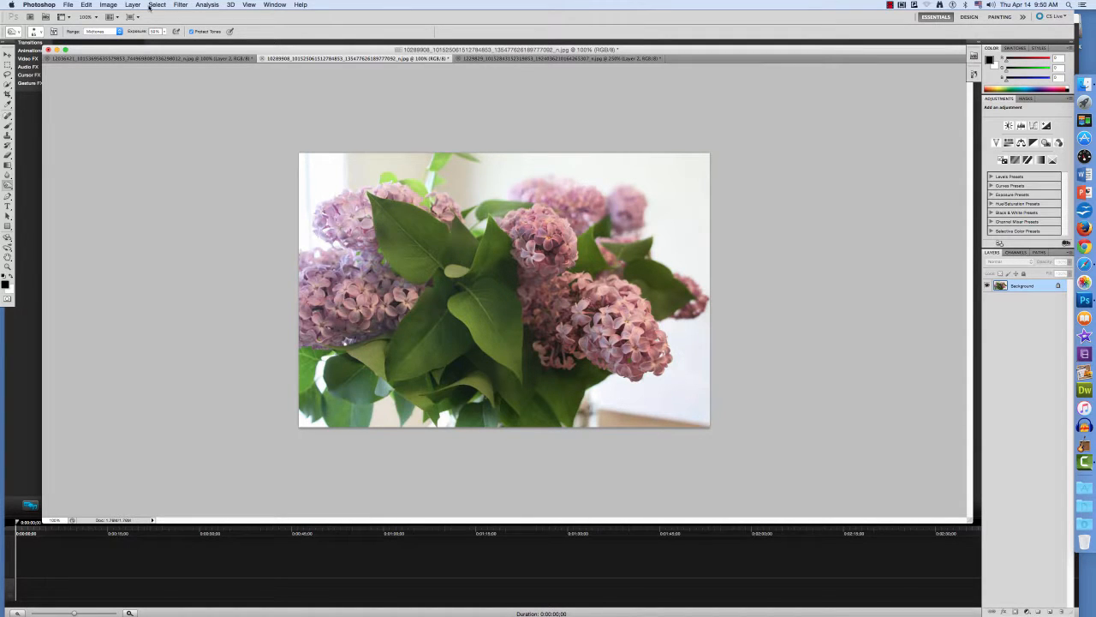
# Step: Preview the Ink Outlines brush stroke filter on the lilac photo and discard it
pyautogui.click(177, 6)
pyautogui.moveTo(205, 107)
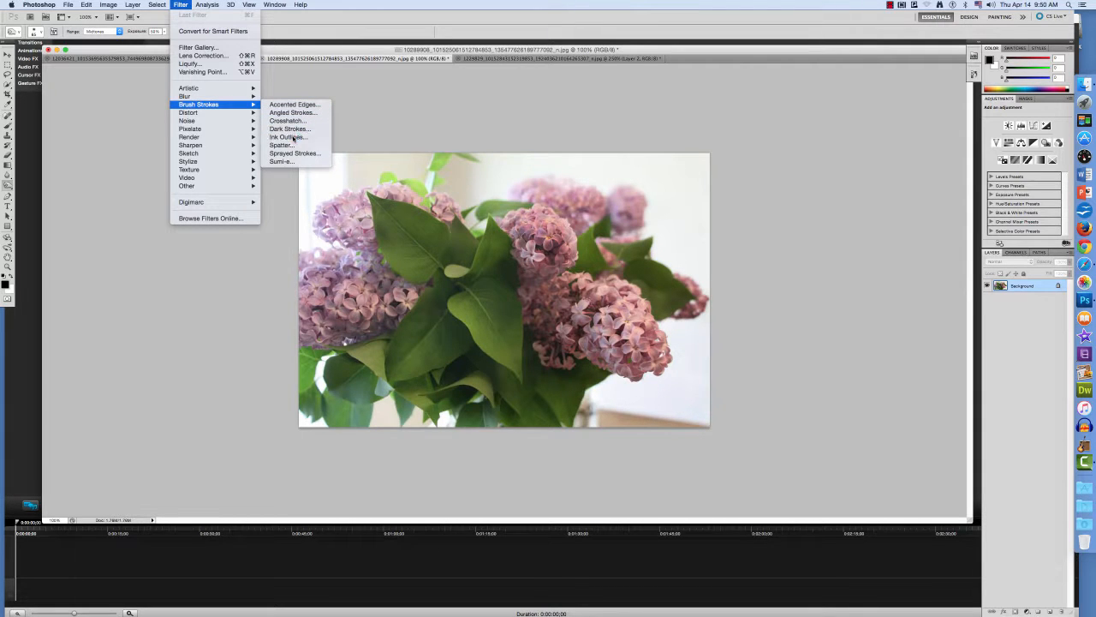
pyautogui.click(288, 137)
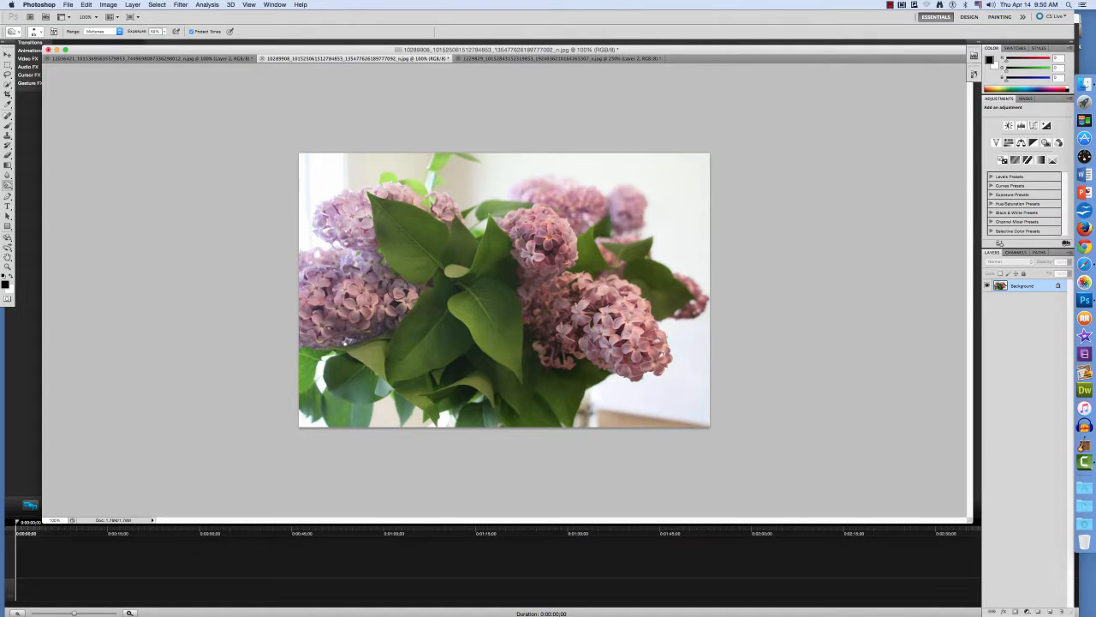
# Step: Preview the Glowing Edges stylize filter on the lilac photo and discard it
pyautogui.click(181, 4)
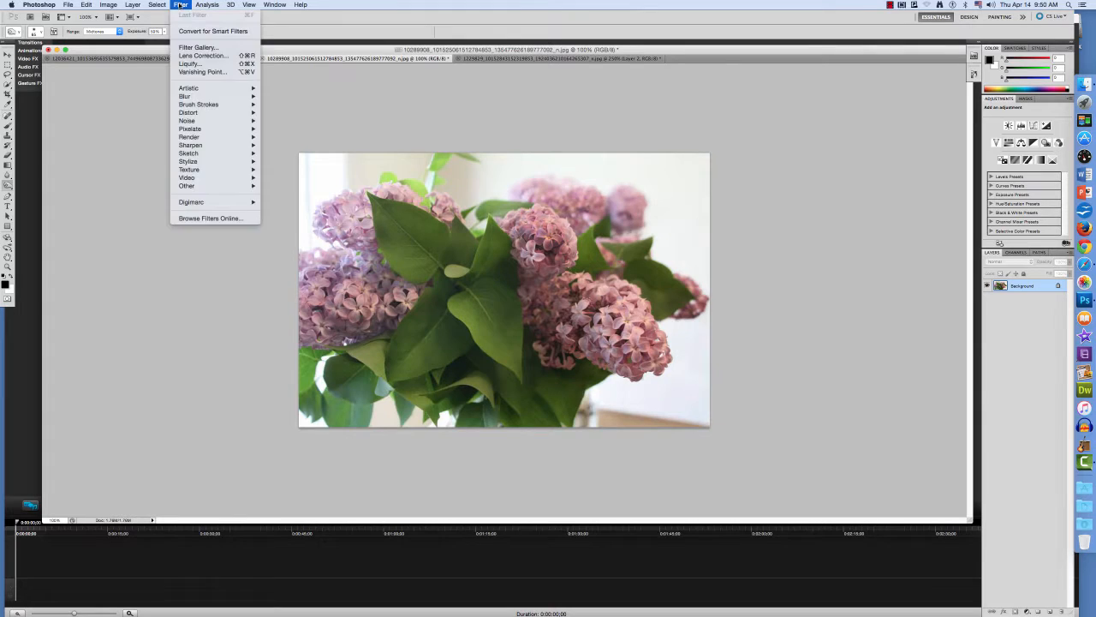
pyautogui.moveTo(217, 161)
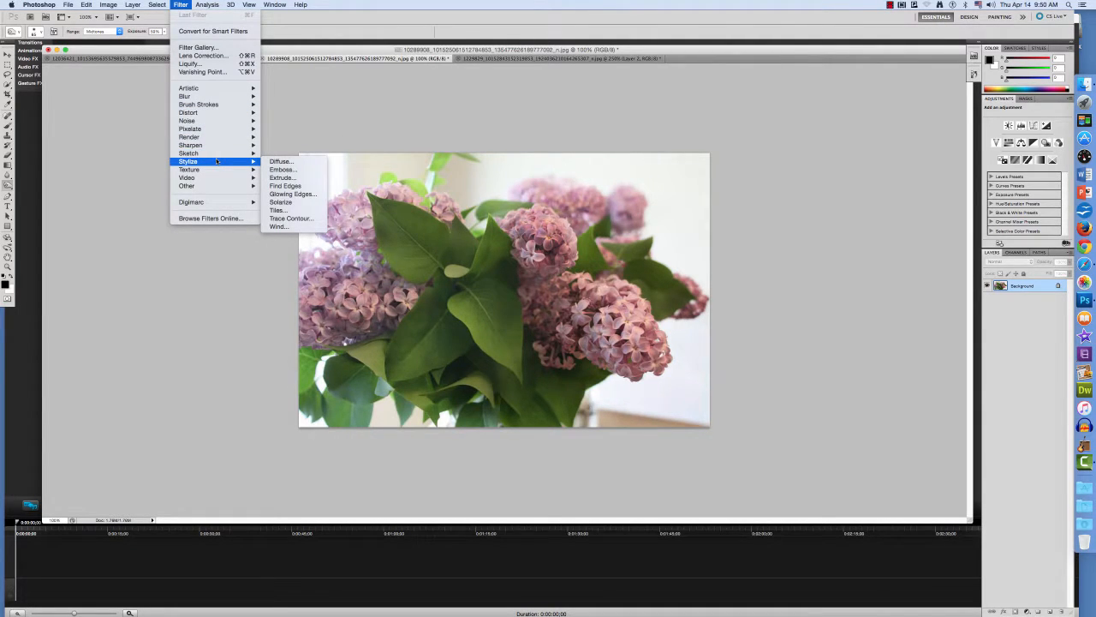
pyautogui.click(299, 194)
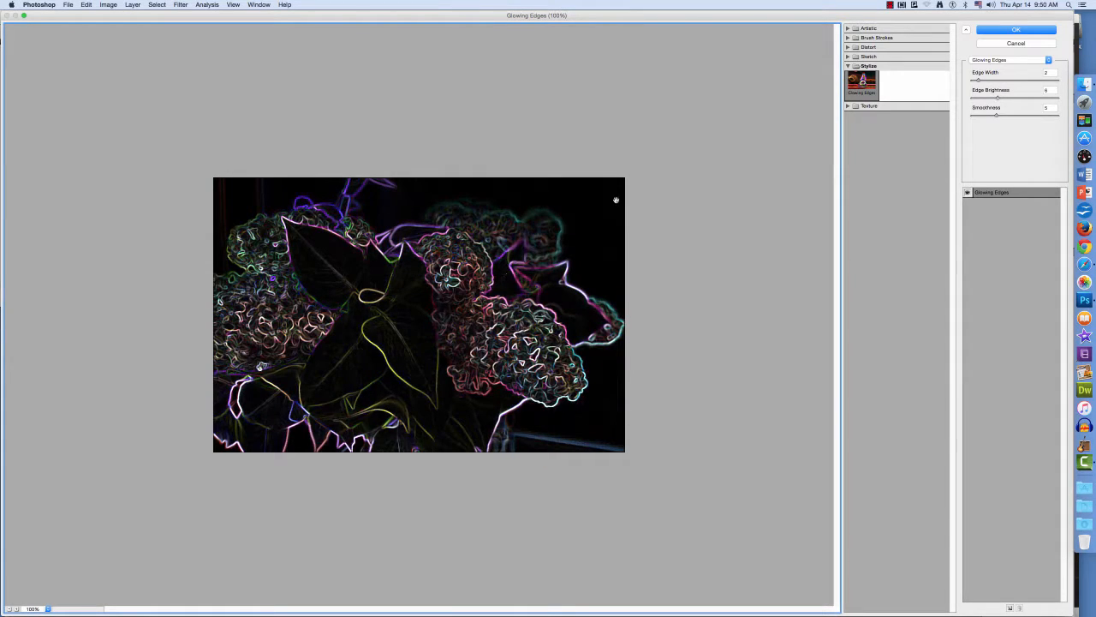
pyautogui.click(1017, 44)
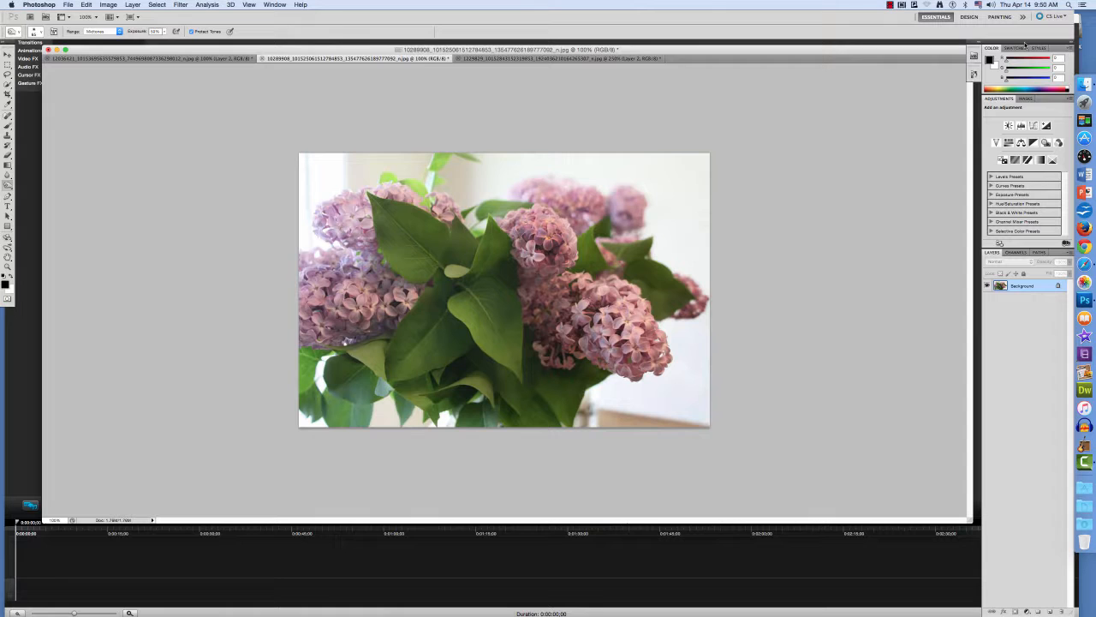
pyautogui.click(208, 5)
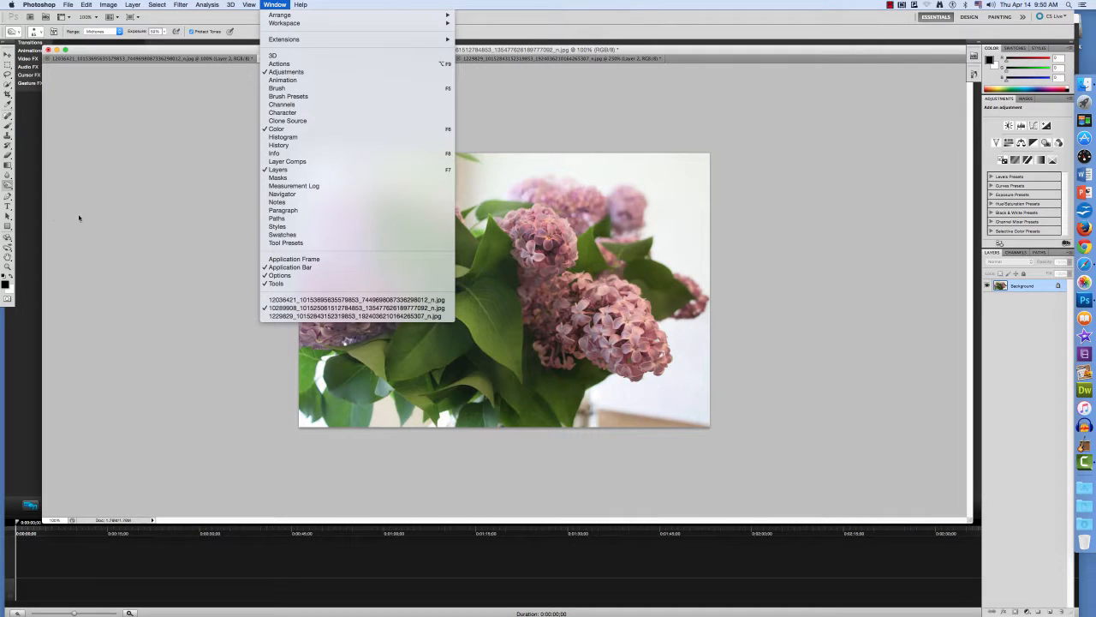
pyautogui.click(590, 115)
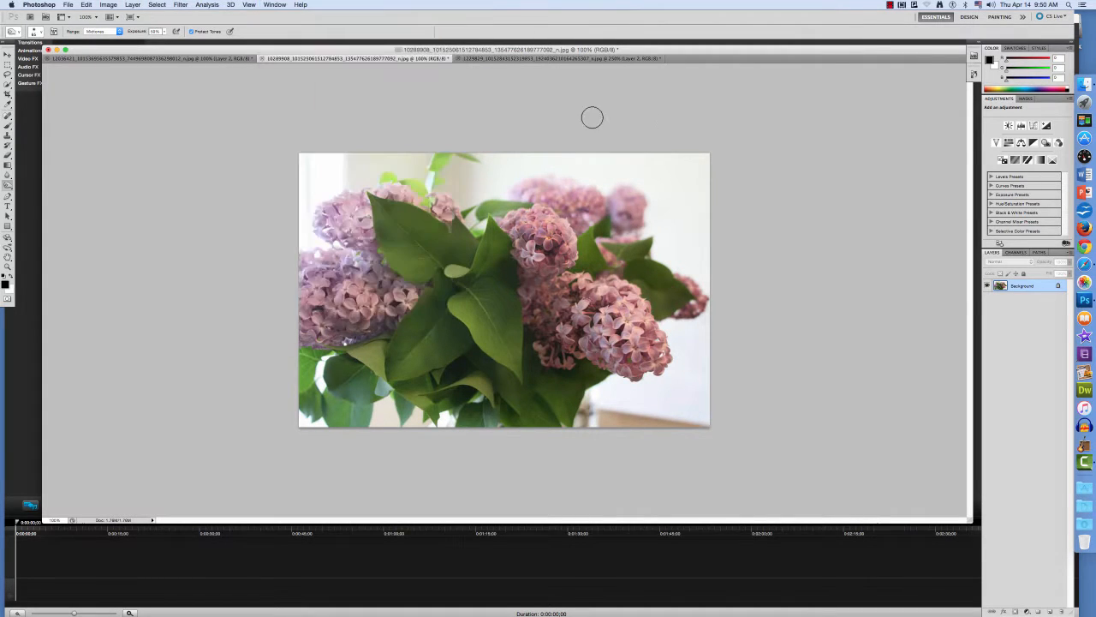
# Step: Look through the open photos, return to the sunset lake composite and nudge the teardrop shape slightly right in the sky
pyautogui.click(511, 58)
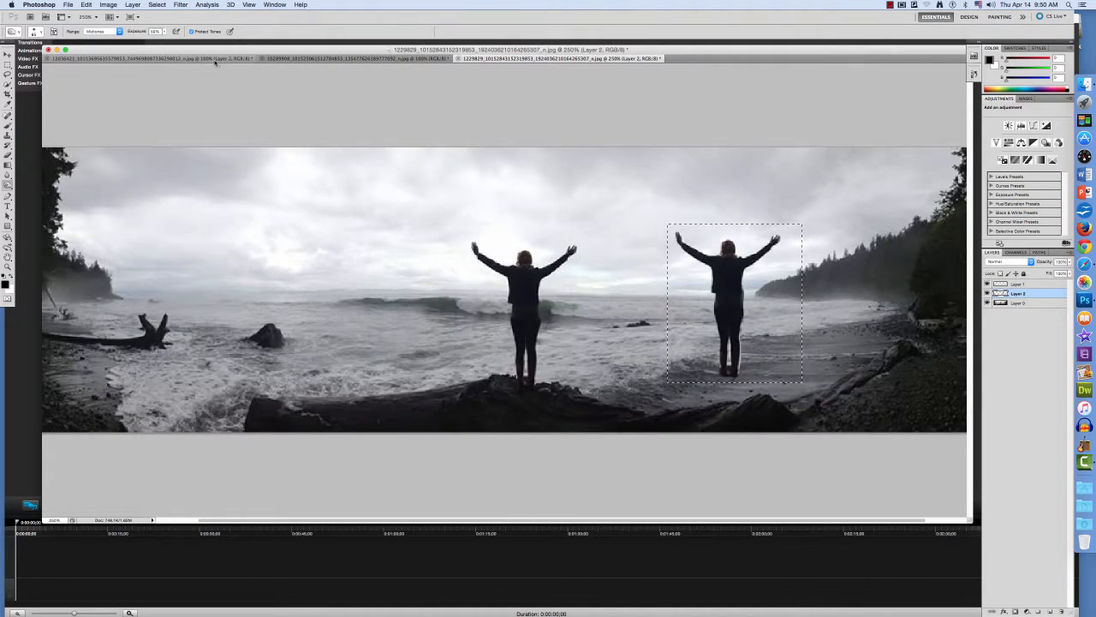
pyautogui.click(215, 59)
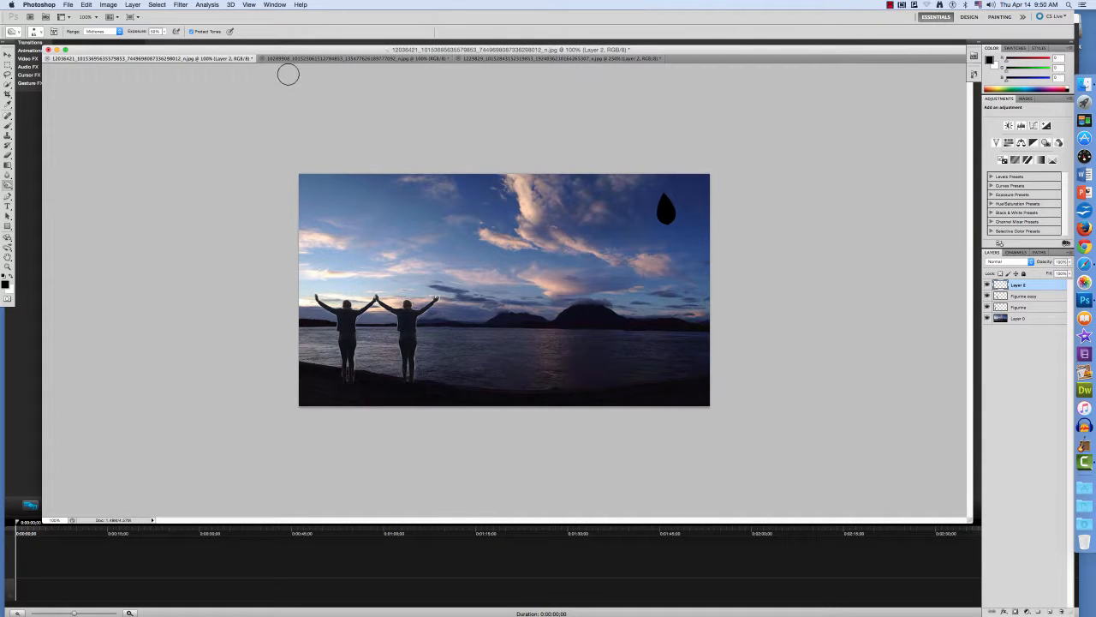
pyautogui.click(315, 59)
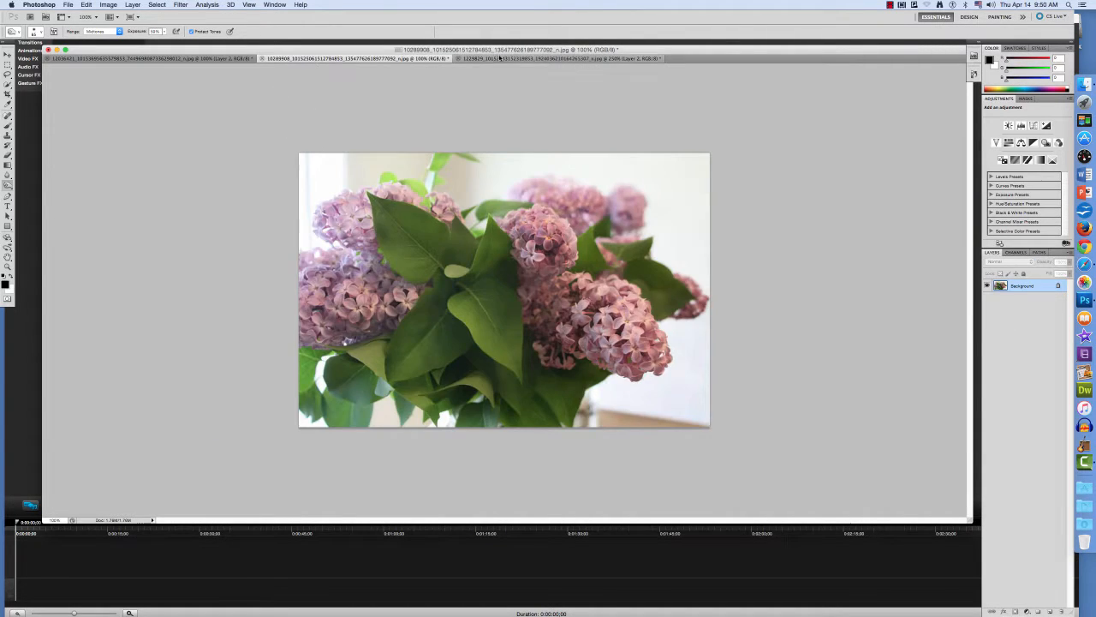
pyautogui.click(500, 58)
pyautogui.click(227, 59)
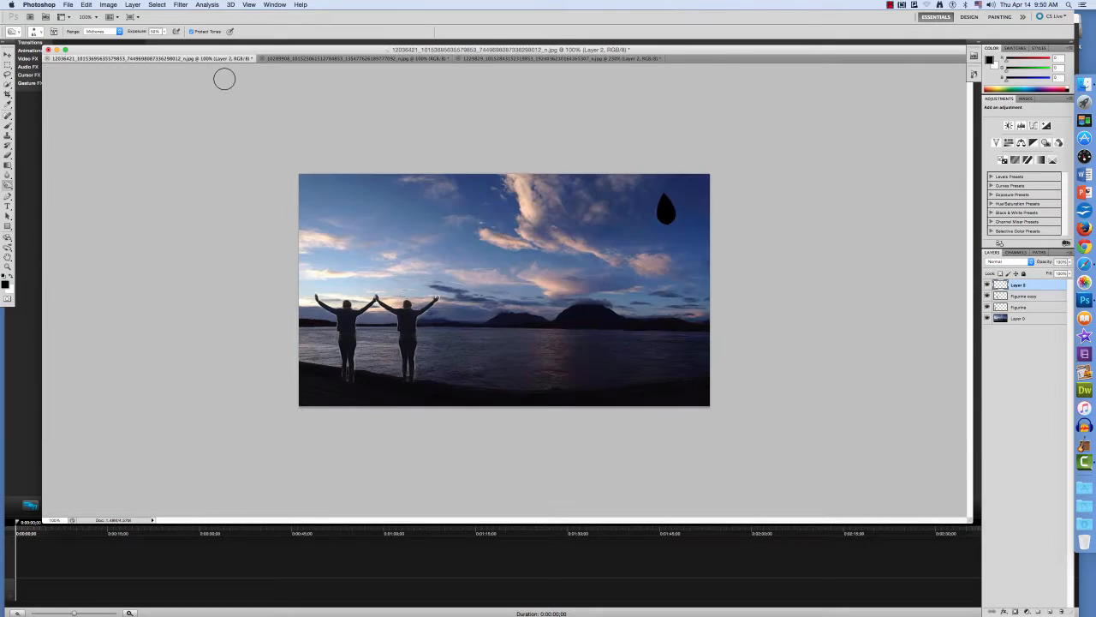
pyautogui.click(7, 54)
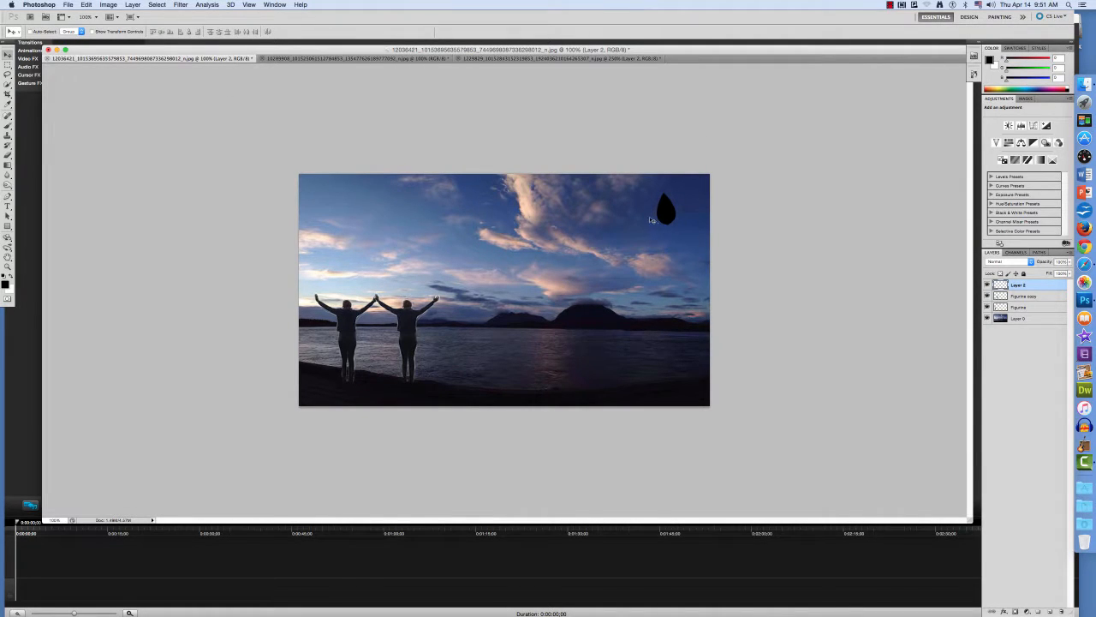
pyautogui.moveTo(666, 214)
pyautogui.mouseDown()
pyautogui.moveTo(542, 210)
pyautogui.moveTo(677, 214)
pyautogui.mouseUp()
# Step: Stop the screen recording so that the captured clip opens in Camtasia
pyautogui.click(891, 6)
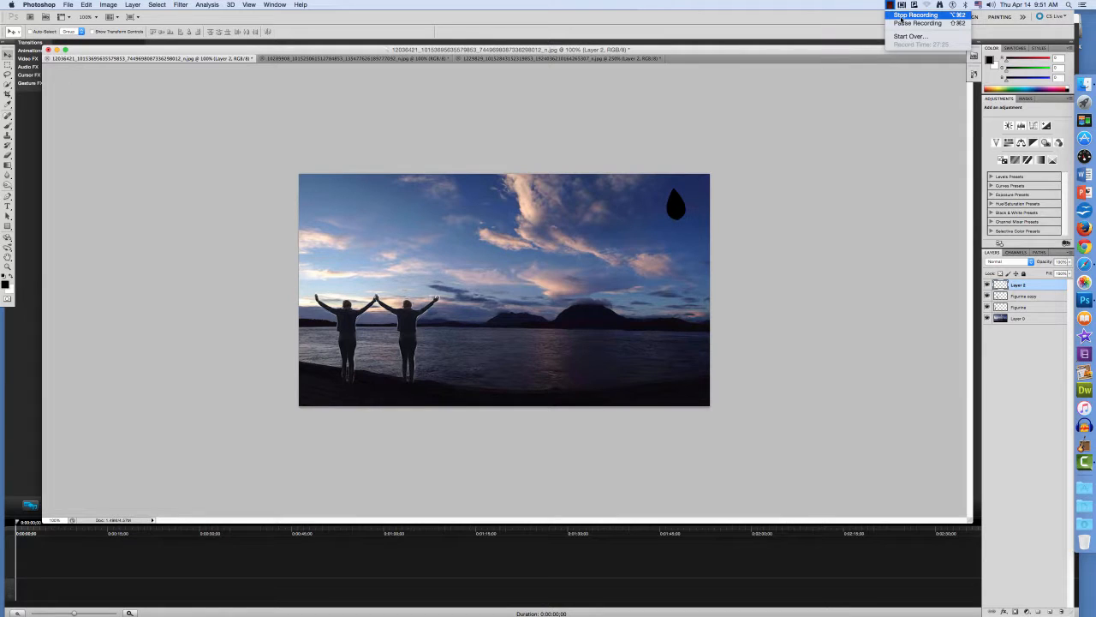
pyautogui.click(901, 16)
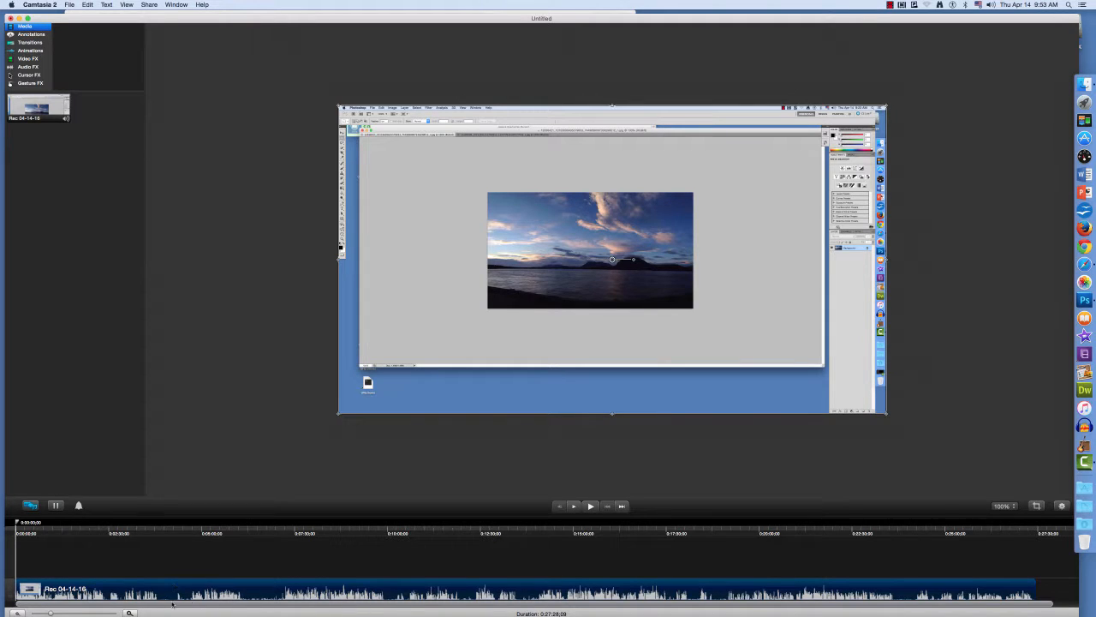
# Step: Ripple delete a range of about one second from the Rec 04-14-16 clip near 0:00:12 on the timeline
pyautogui.click(130, 613)
pyautogui.click(129, 612)
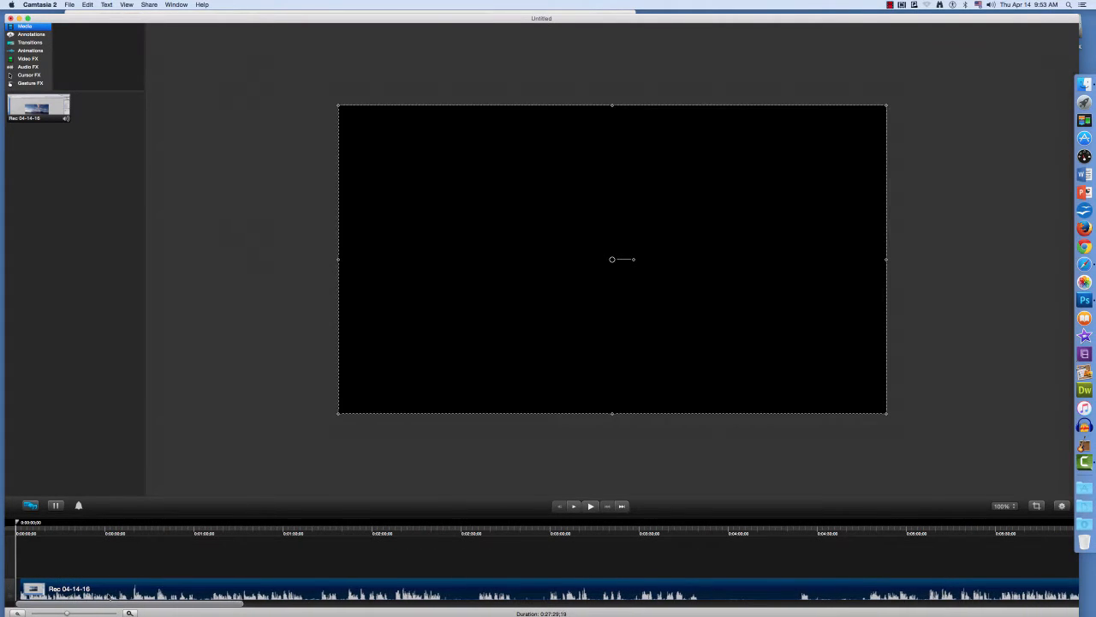
pyautogui.click(127, 612)
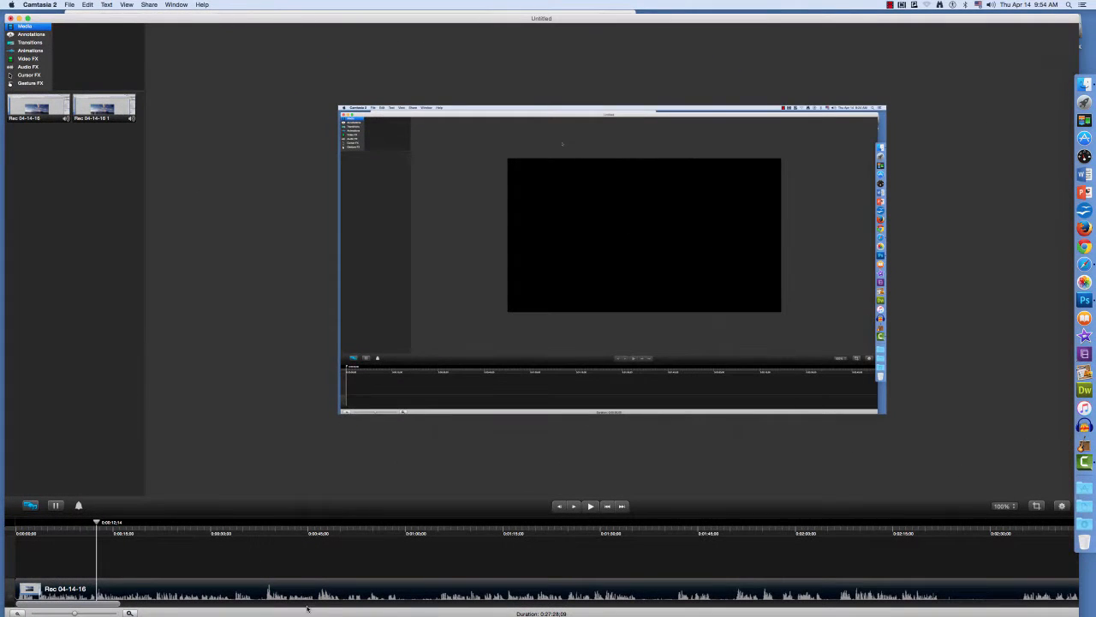
pyautogui.click(92, 598)
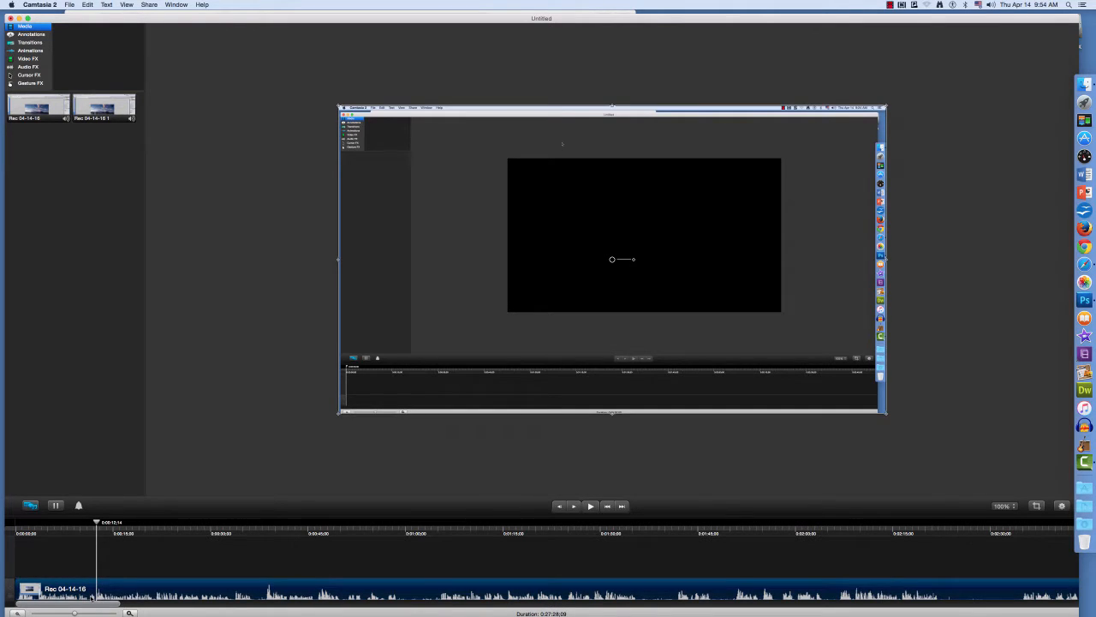
pyautogui.click(94, 597)
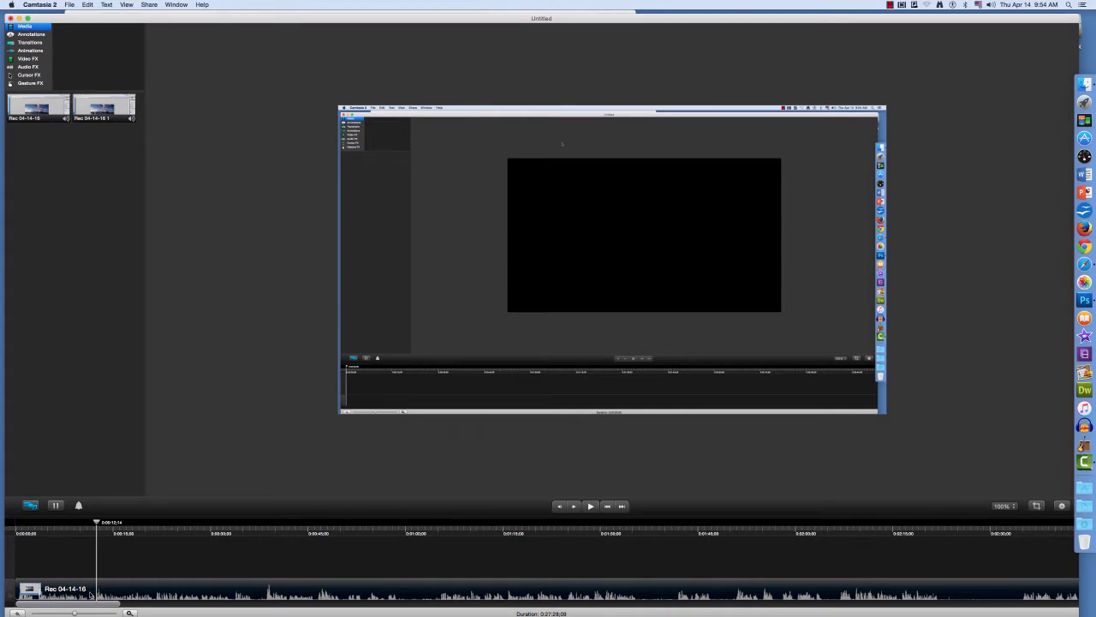
pyautogui.click(94, 597)
pyautogui.click(95, 595)
pyautogui.rightClick(94, 591)
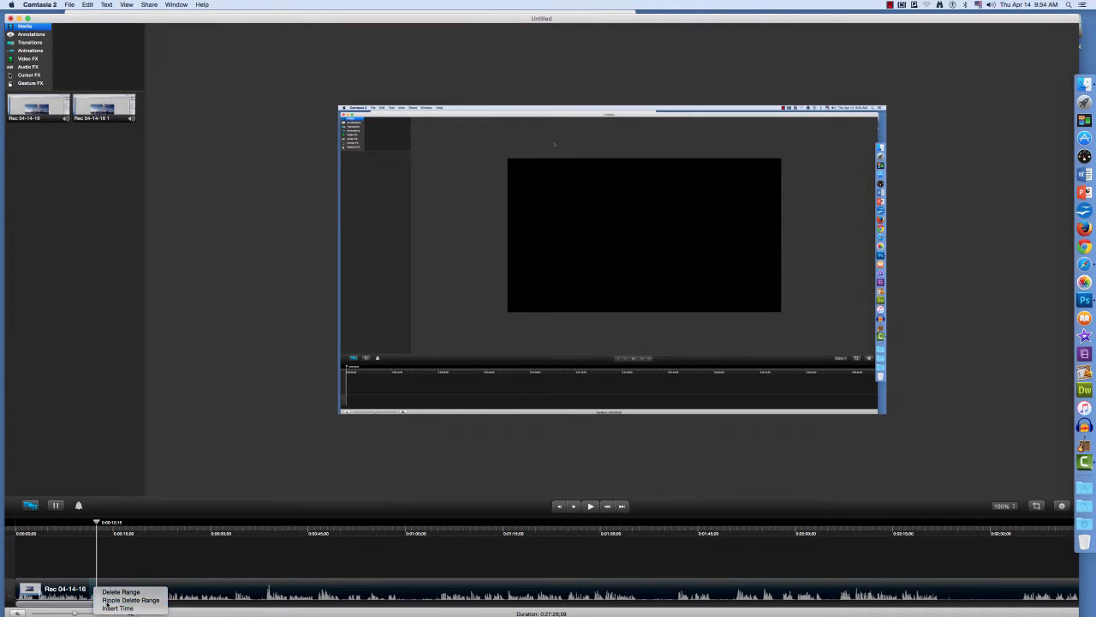
pyautogui.click(107, 601)
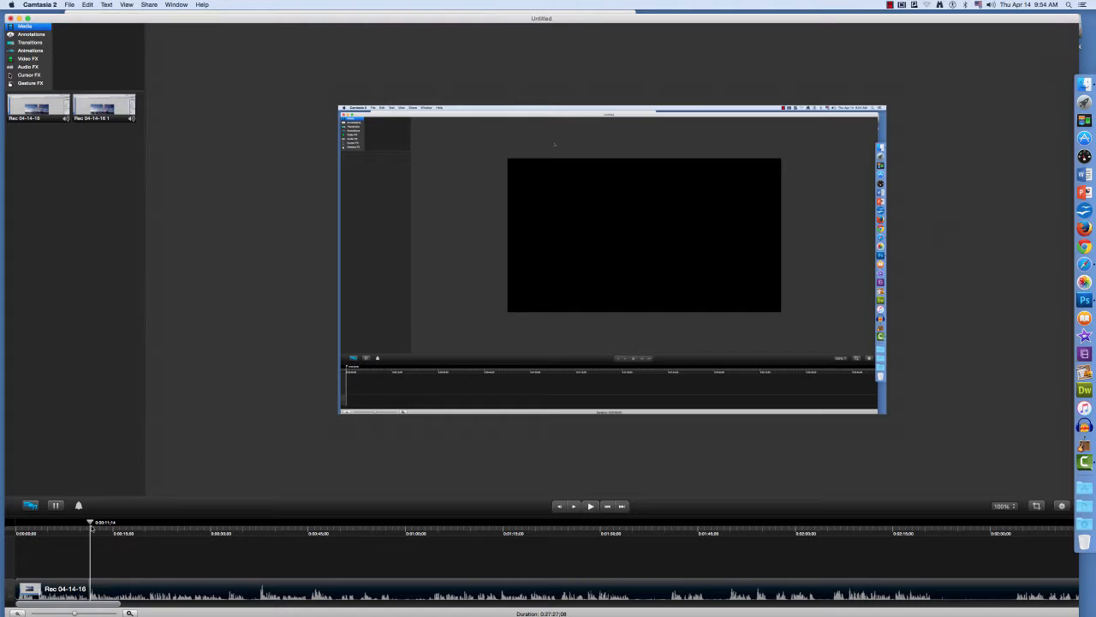
pyautogui.click(891, 5)
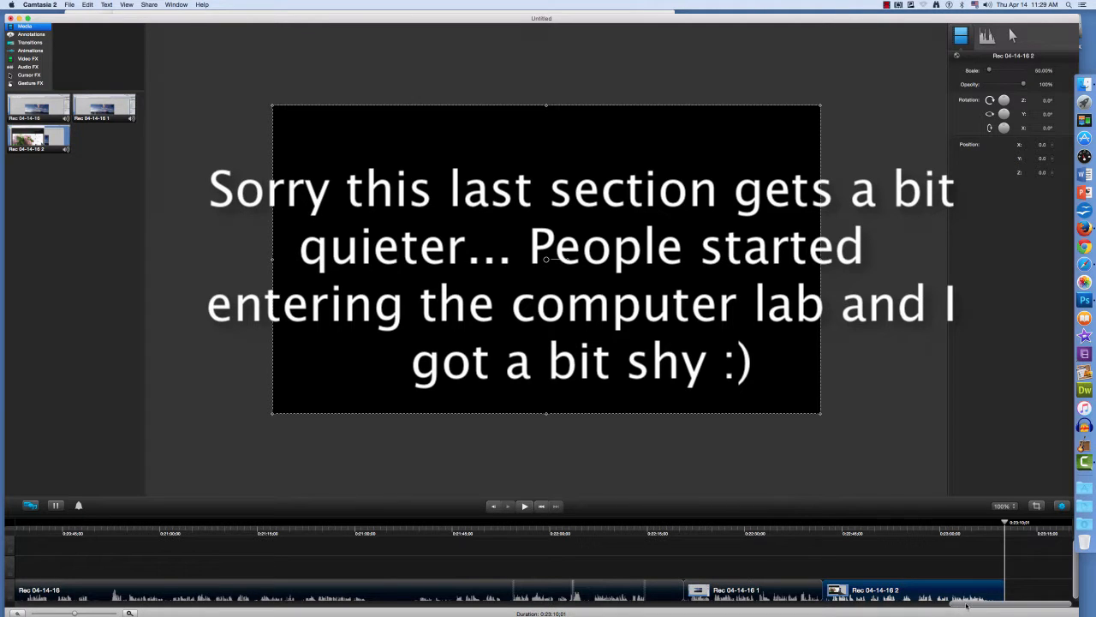
# Step: Select the Rec 04-14-16 clip around the 11-minute part of the timeline
pyautogui.moveTo(966, 605); pyautogui.dragTo(484, 613)
pyautogui.click(377, 584)
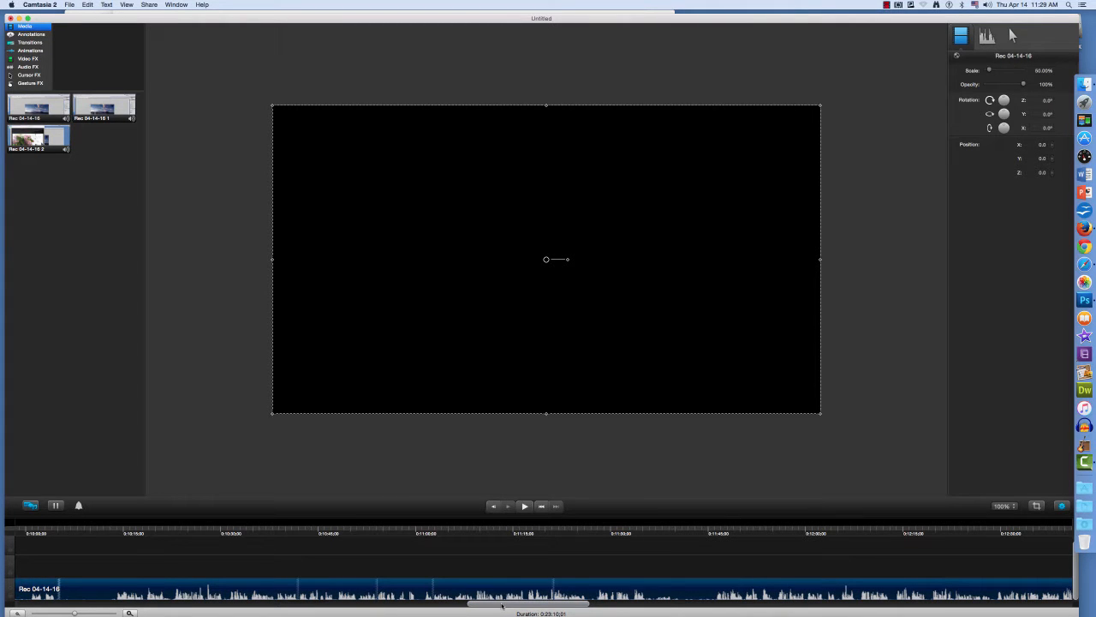
# Step: Review the available annotations, transitions and animations alongside the timeline from its start to its end, and return to the media clips
pyautogui.moveTo(502, 605); pyautogui.dragTo(235, 602)
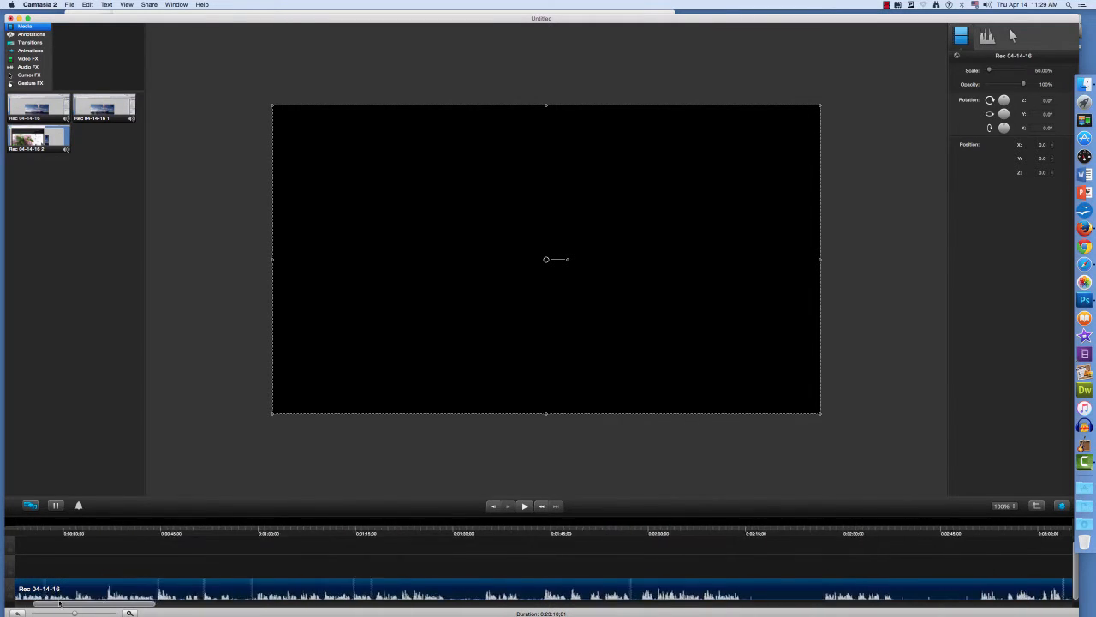
pyautogui.click(33, 34)
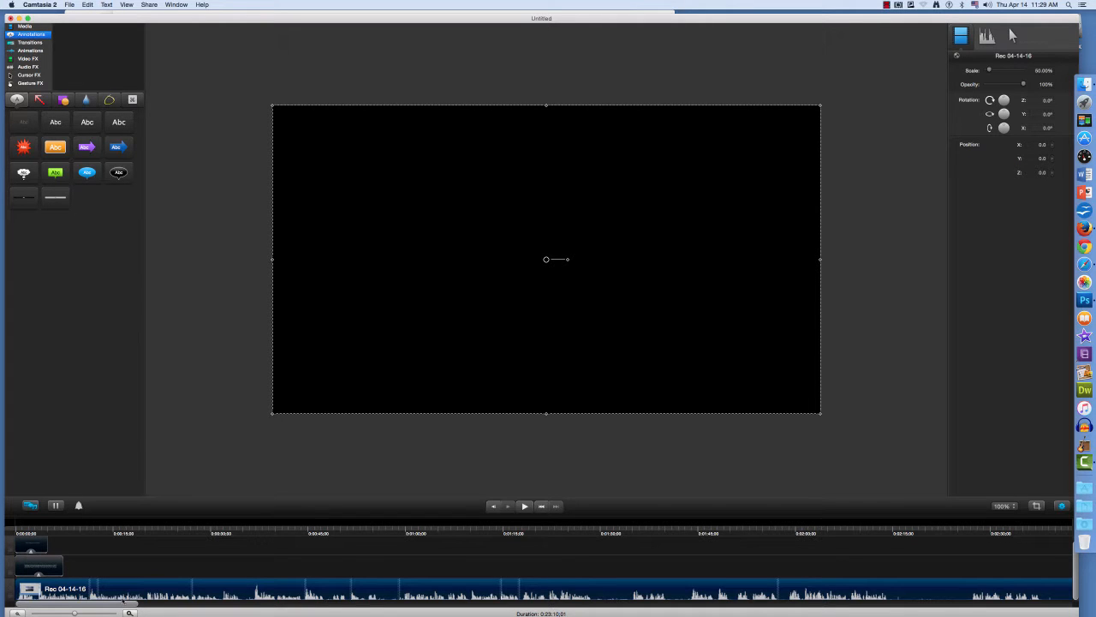
pyautogui.moveTo(122, 601); pyautogui.dragTo(861, 613)
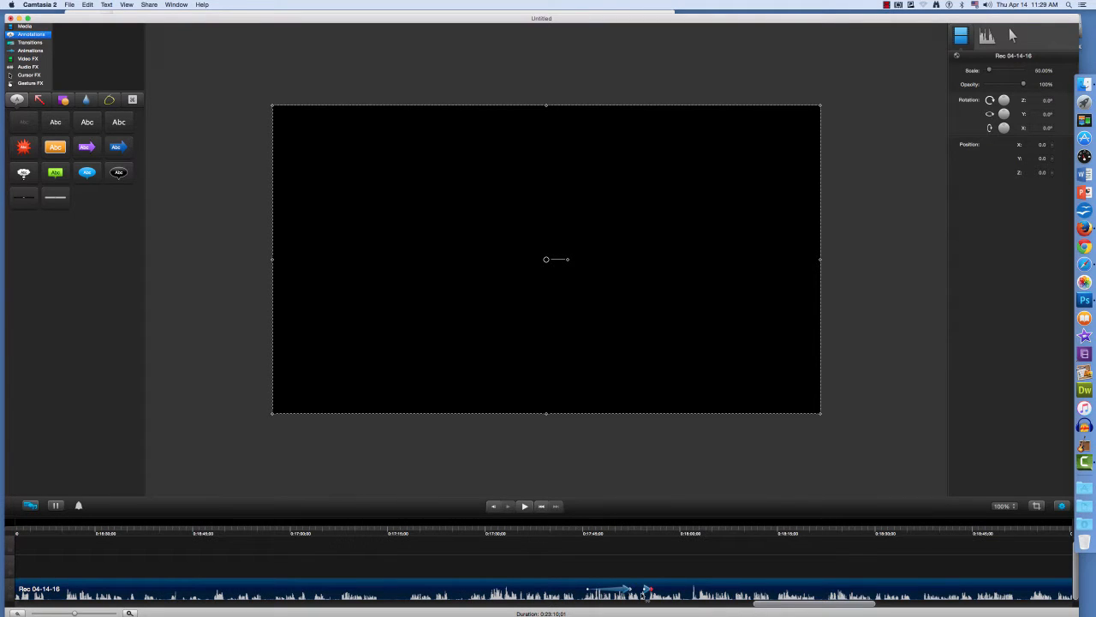
pyautogui.click(30, 42)
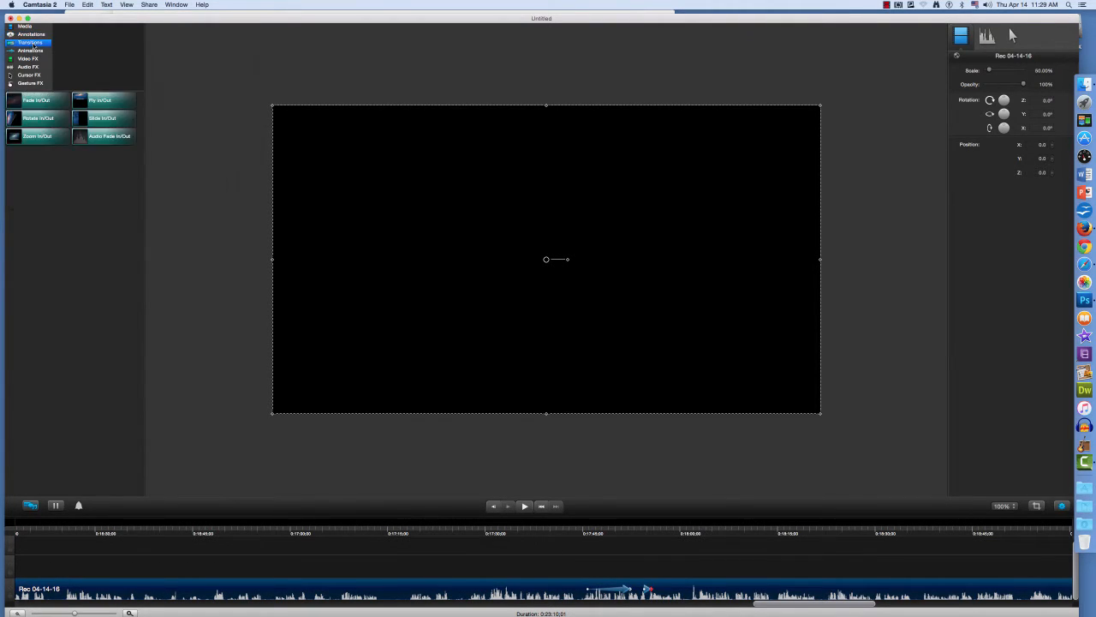
pyautogui.click(30, 51)
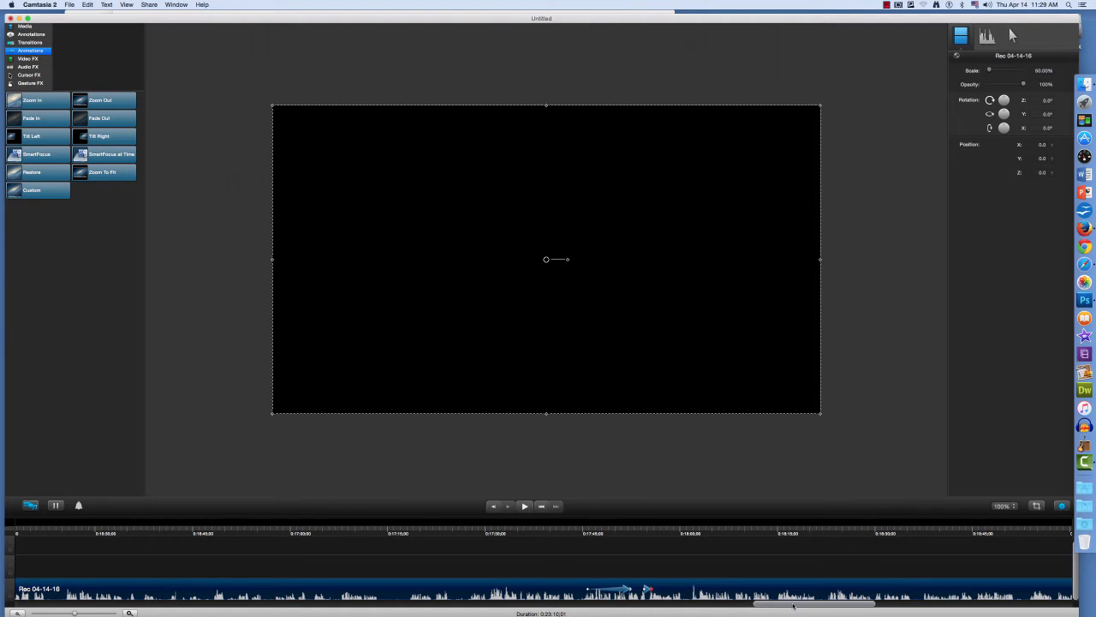
pyautogui.moveTo(763, 607); pyautogui.dragTo(961, 605)
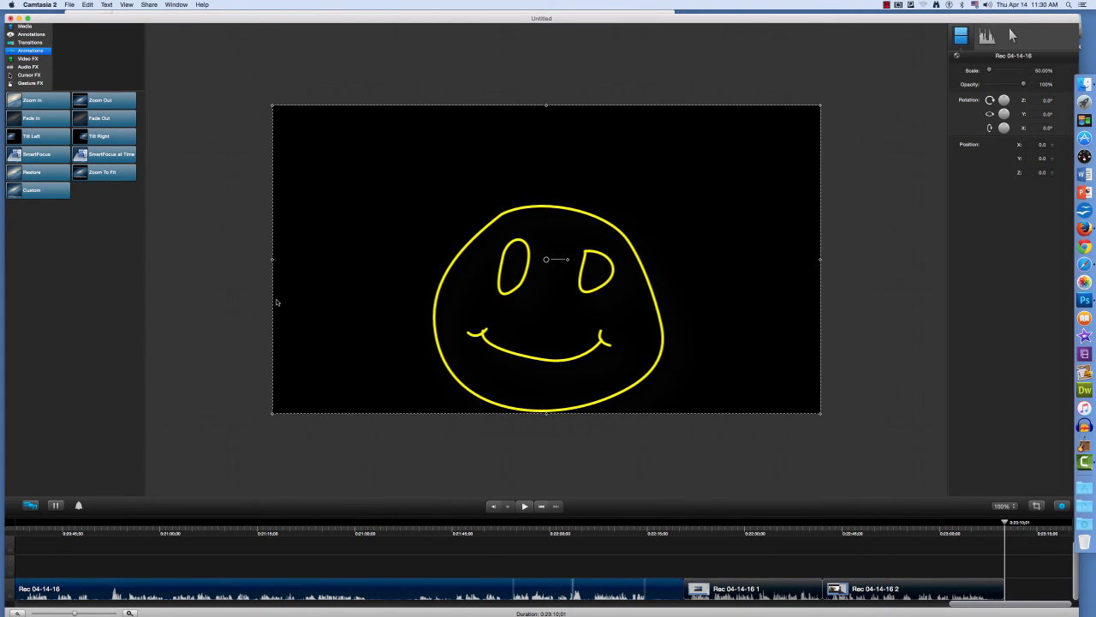
pyautogui.click(25, 27)
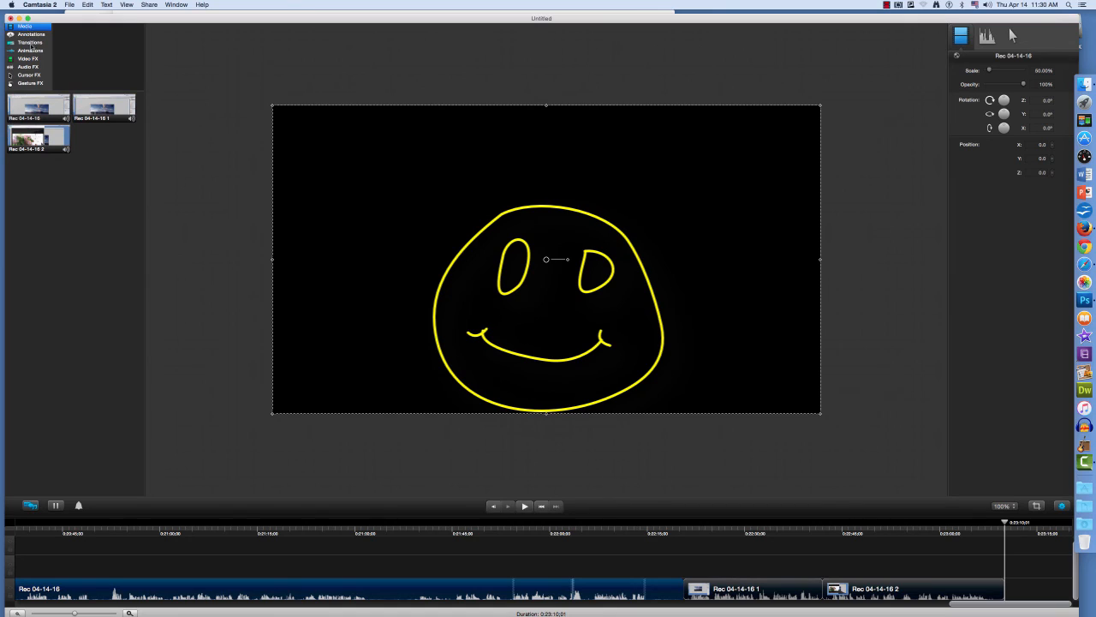